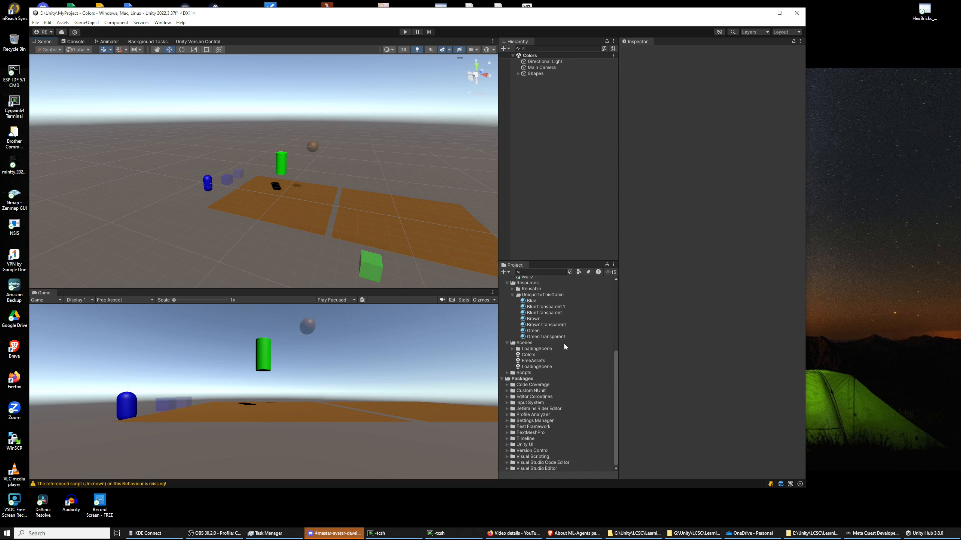
# Step: Open the LoadingScene scene from the project's Scenes folder
pyautogui.click(538, 369)
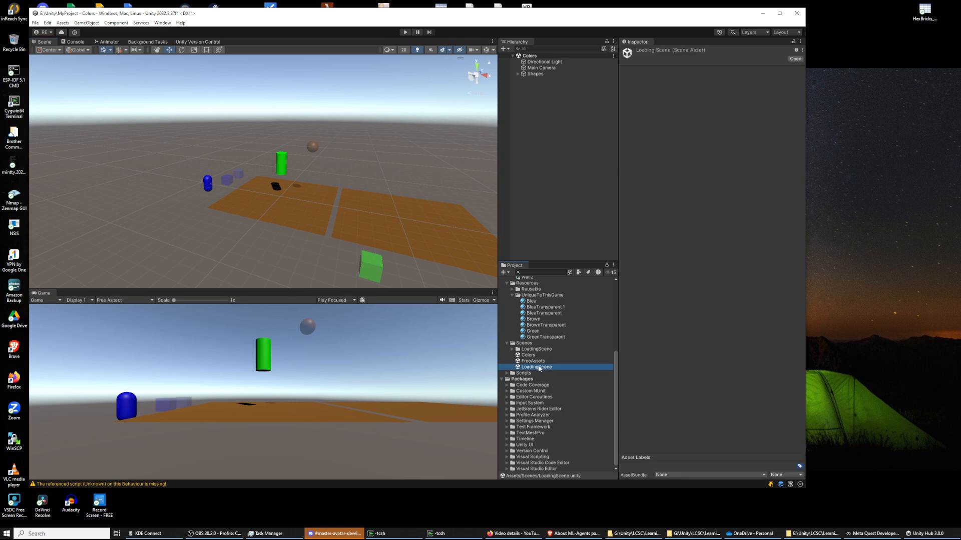
pyautogui.click(537, 363)
pyautogui.doubleClick(538, 368)
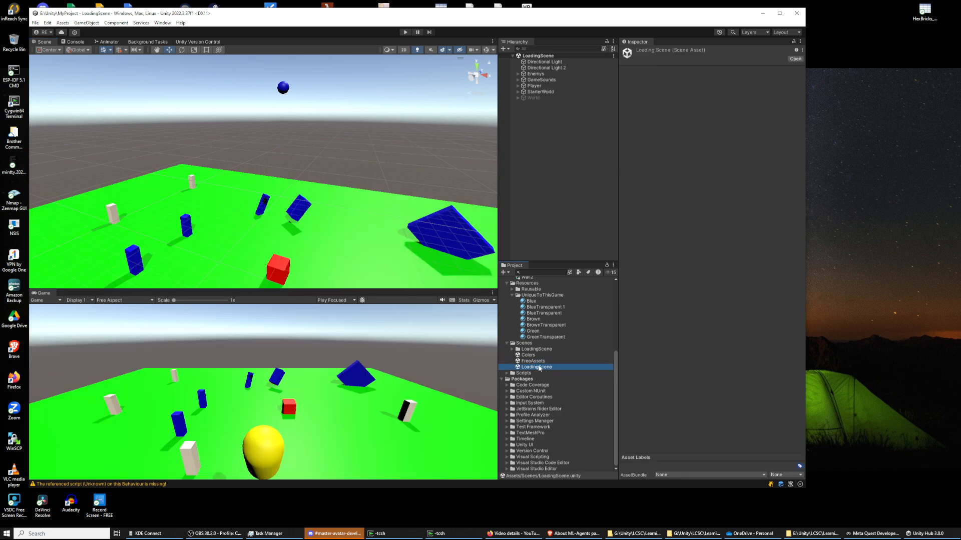
# Step: Duplicate the LoadingScene scene asset and rename the copy Colliders
pyautogui.click(543, 363)
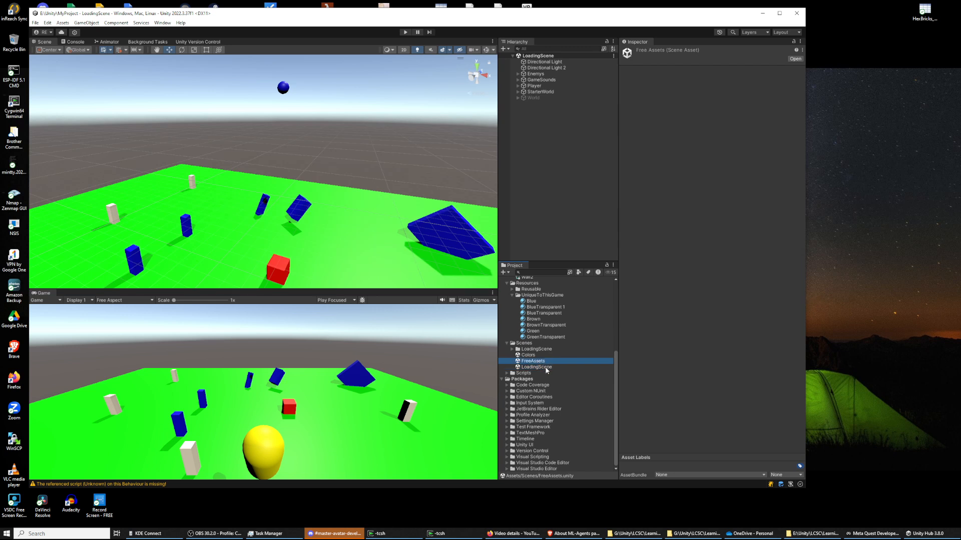
pyautogui.click(547, 369)
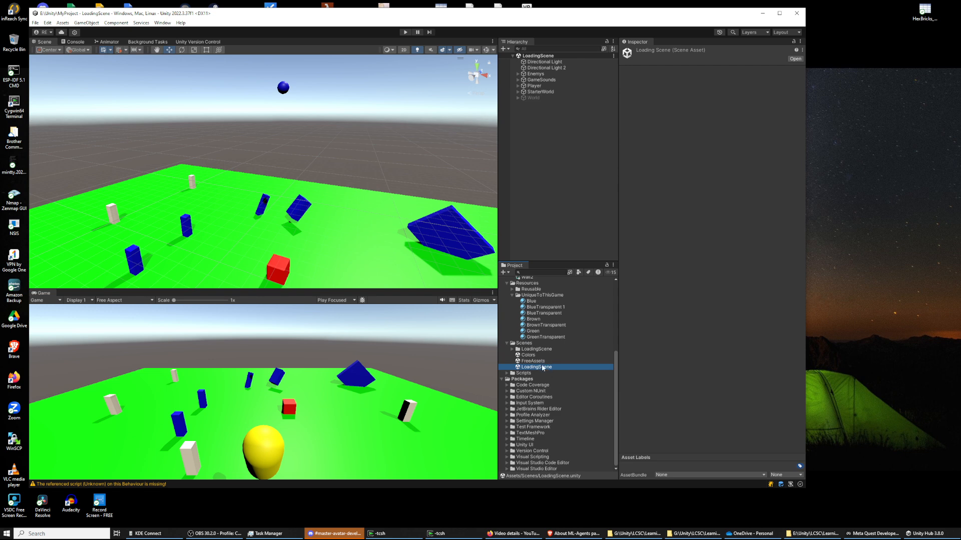
pyautogui.click(544, 361)
pyautogui.click(543, 368)
pyautogui.hotkey('ctrl', 'd')
pyautogui.rightClick(544, 369)
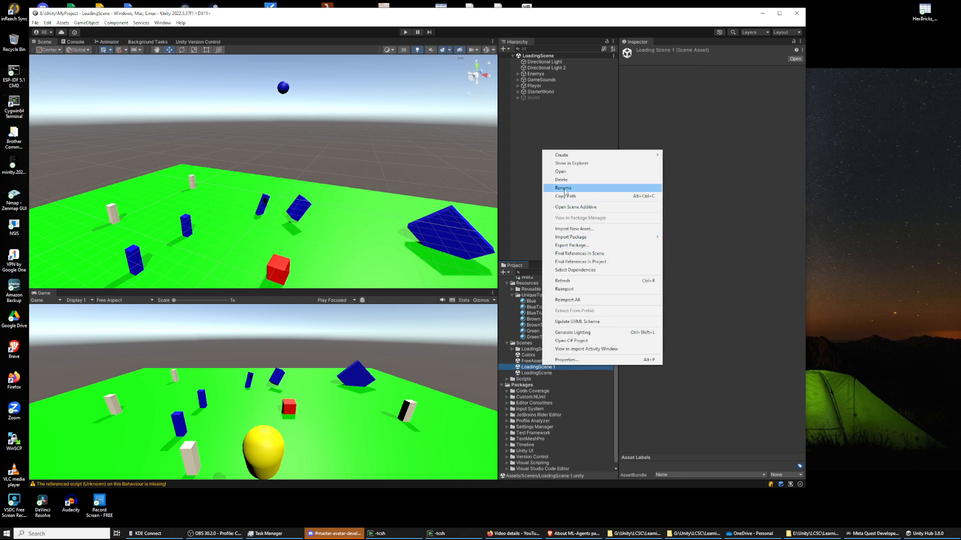
pyautogui.click(564, 188)
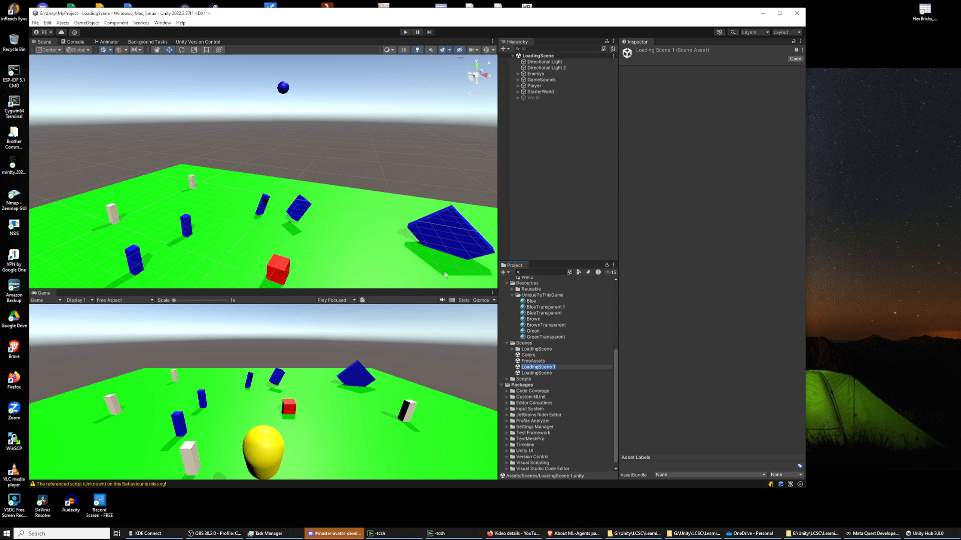
pyautogui.write('Colliders')
pyautogui.press('Return')
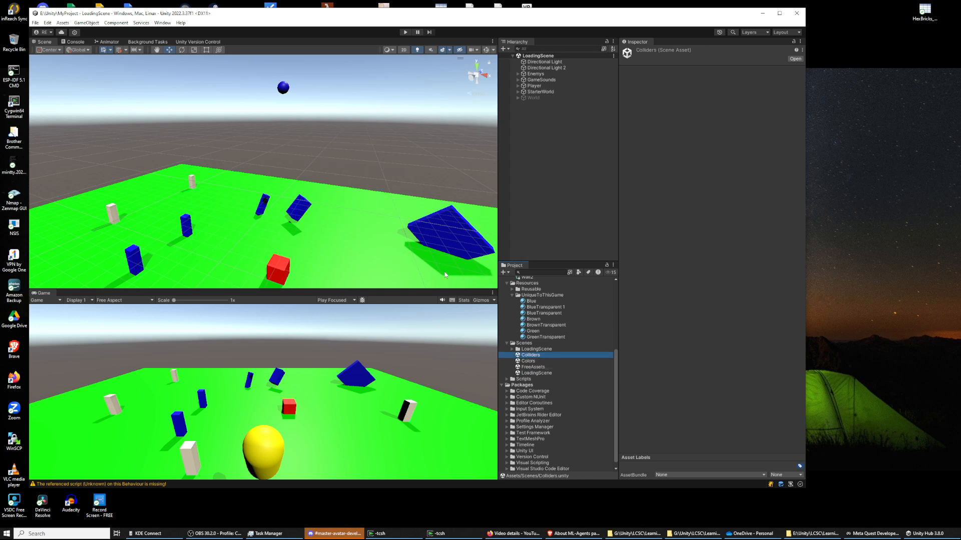
# Step: Open the Colliders scene and bring the player capsule and surrounding shapes into view
pyautogui.doubleClick(527, 356)
pyautogui.scroll(-4, 311, 157)
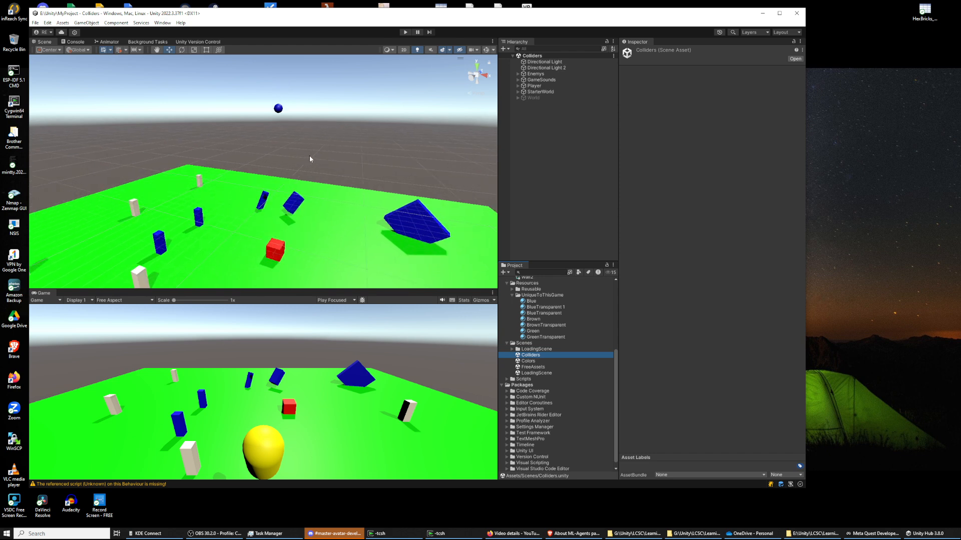
pyautogui.scroll(-3, 307, 181)
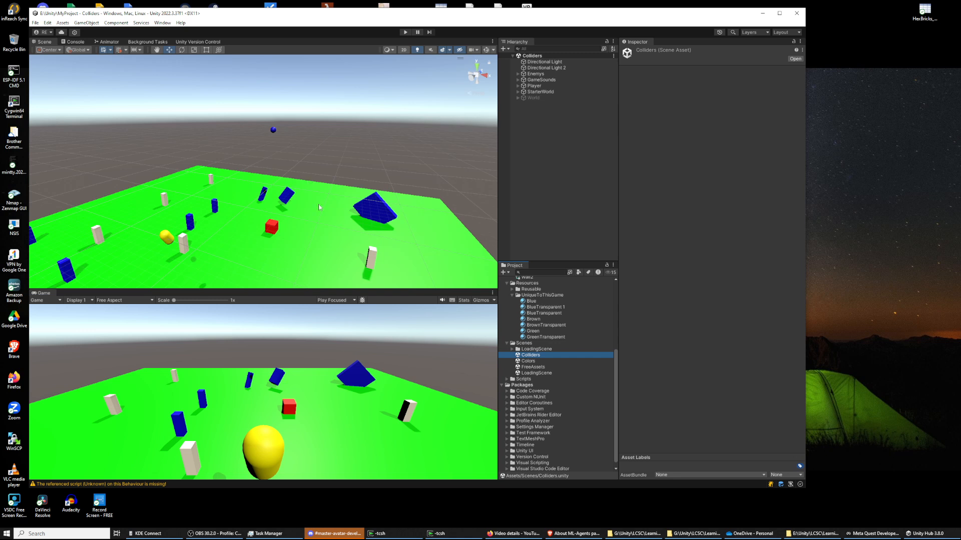
pyautogui.moveTo(239, 225); pyautogui.dragTo(265, 208, button='middle')
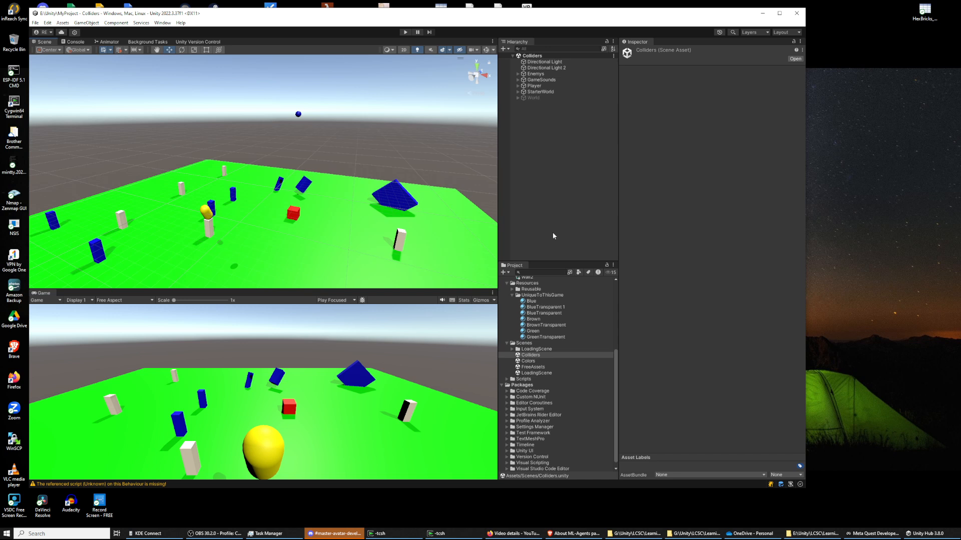
# Step: Inspect the collider components on the yellow player capsule, the red Table cube and the blue Ball, collapsing their expanded component details
pyautogui.click(211, 208)
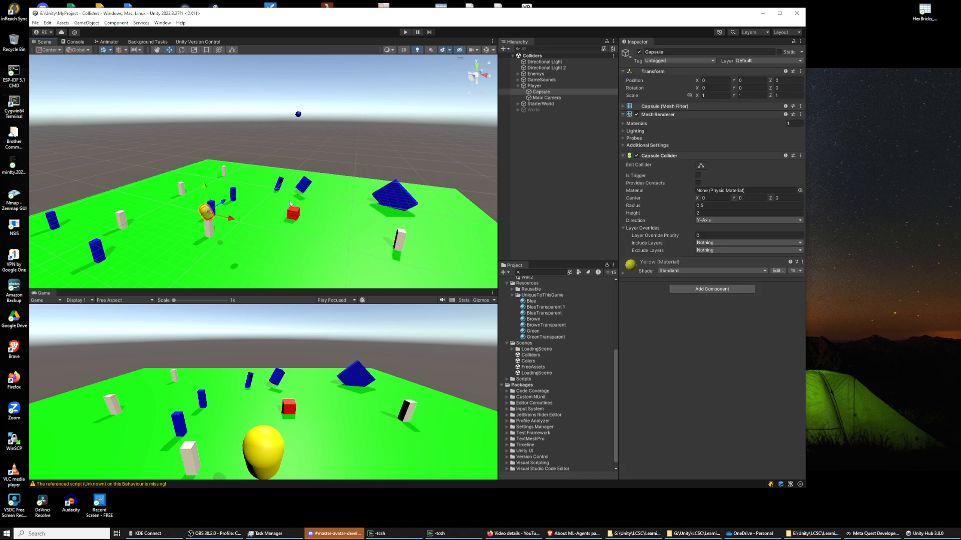
pyautogui.click(622, 156)
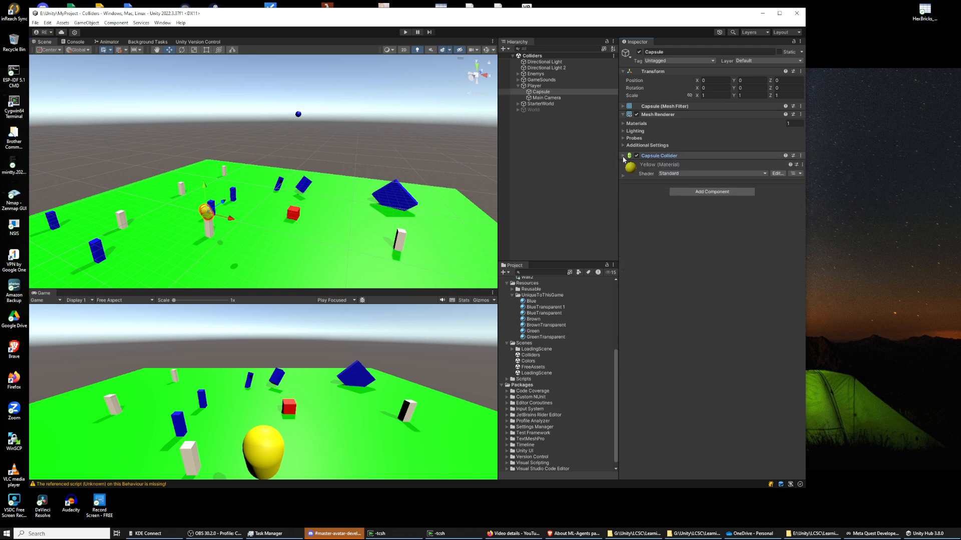
pyautogui.click(294, 214)
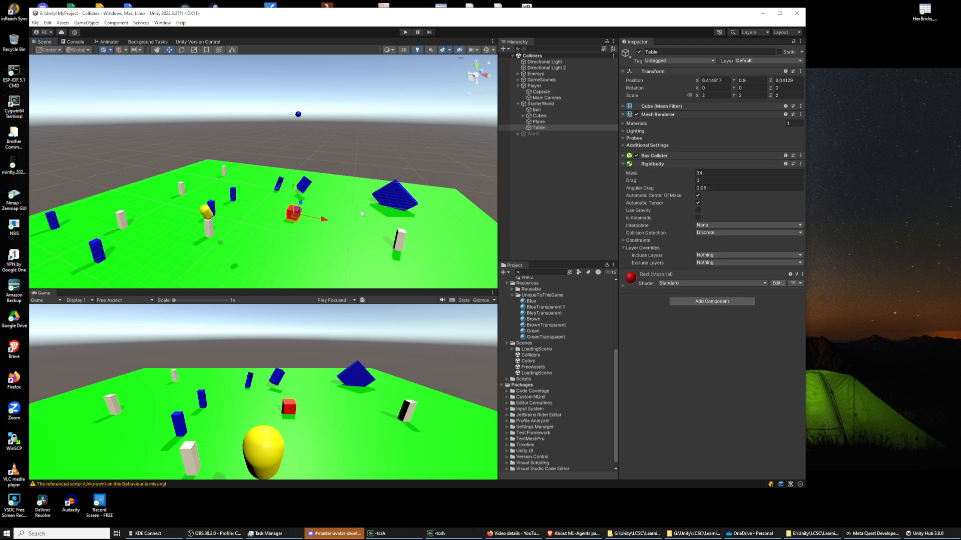
pyautogui.click(623, 164)
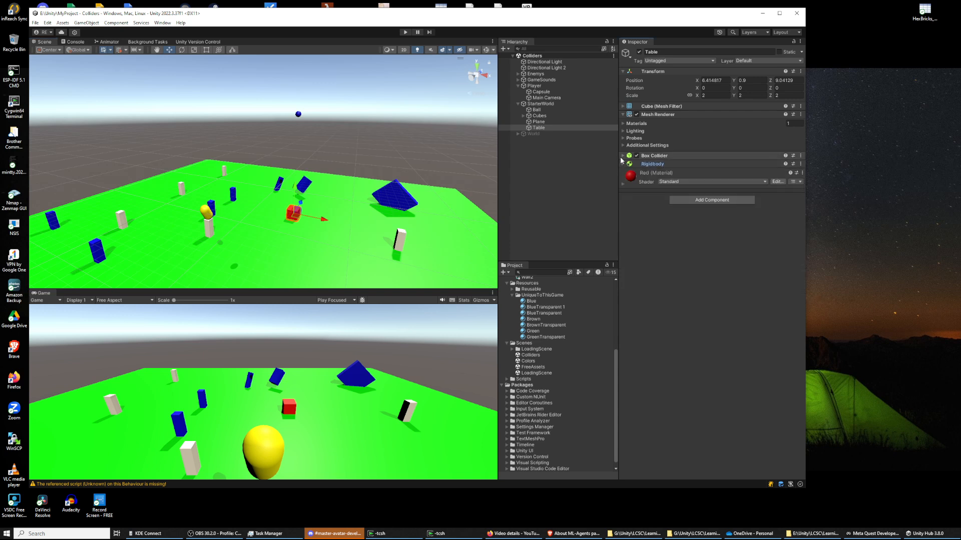
pyautogui.click(298, 115)
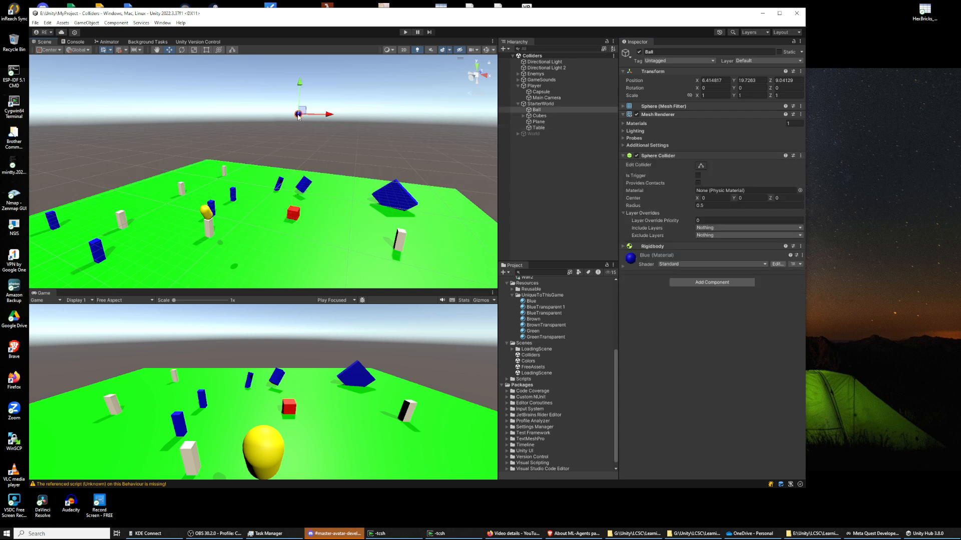
pyautogui.click(661, 156)
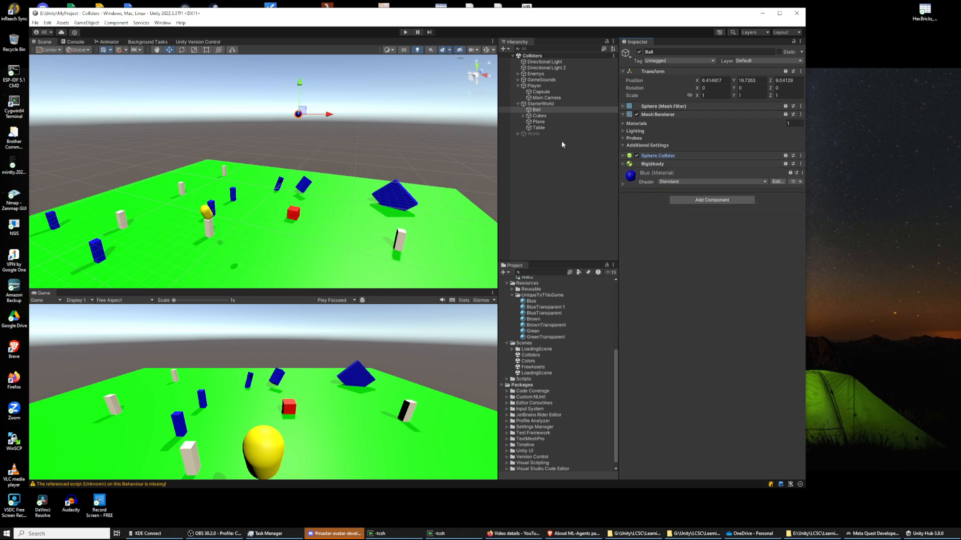
# Step: Create an empty game object at the scene root and name it CollisonStuff
pyautogui.rightClick(526, 154)
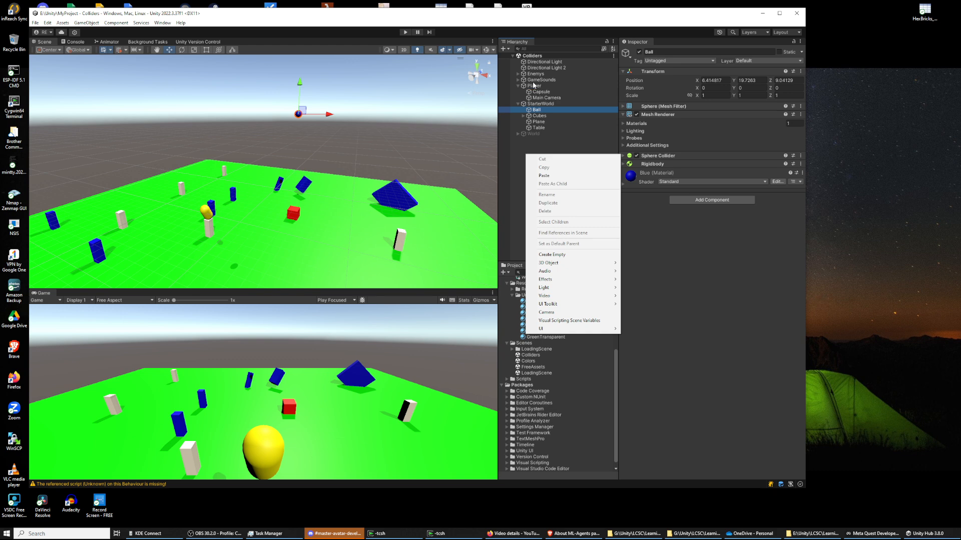
pyautogui.click(517, 74)
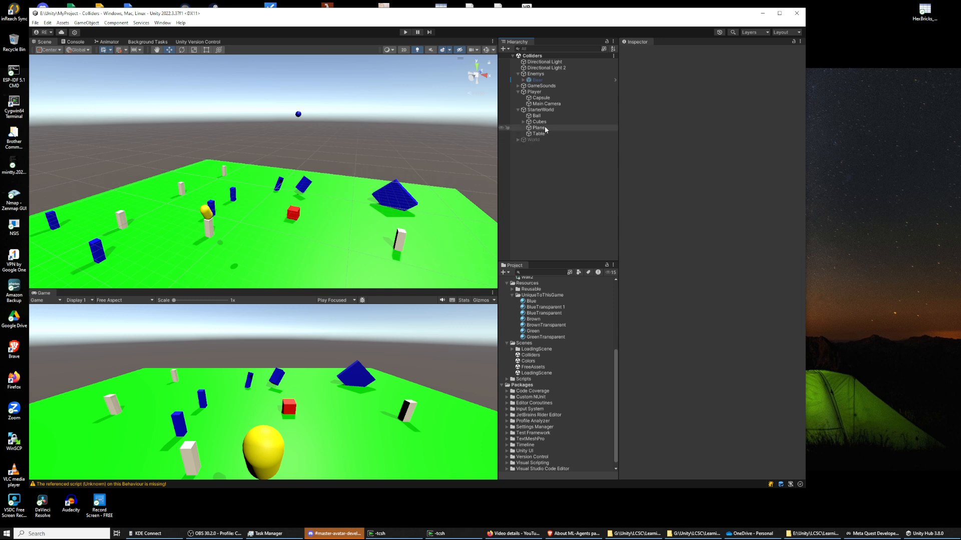
pyautogui.rightClick(520, 171)
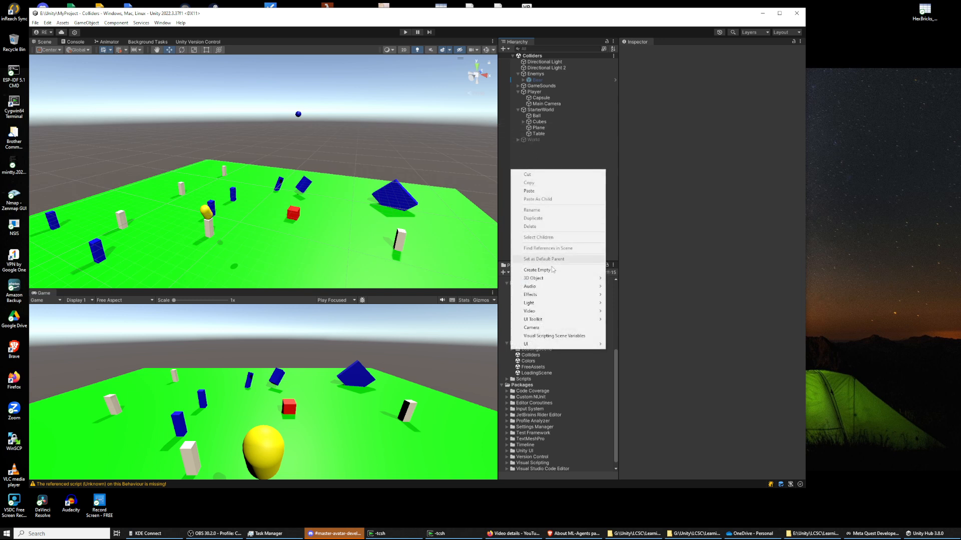
pyautogui.click(536, 270)
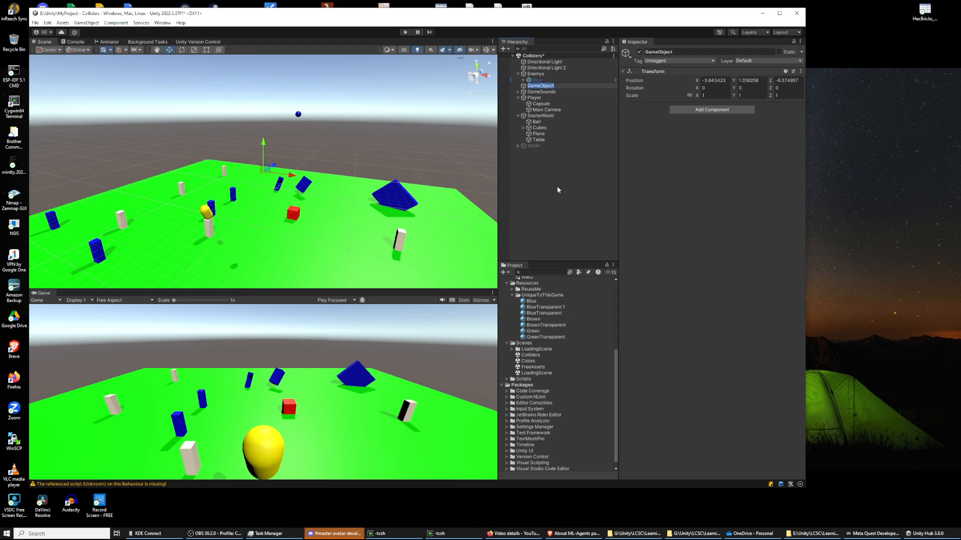
pyautogui.write('CollisonStuff')
pyautogui.press('Return')
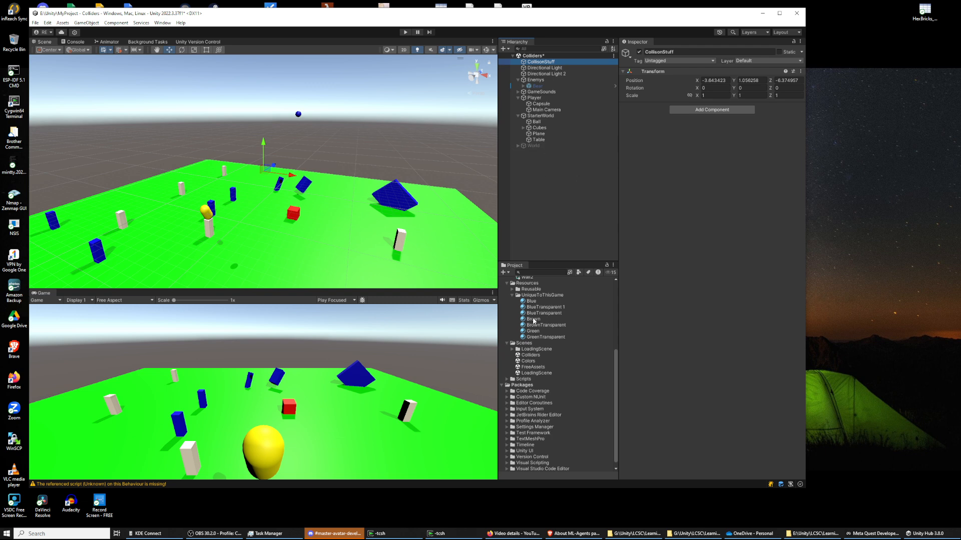
# Step: Add the Rock_01 prefab from the Rock Package to the scene as a child of CollisonStuff
pyautogui.scroll(5, 528, 320)
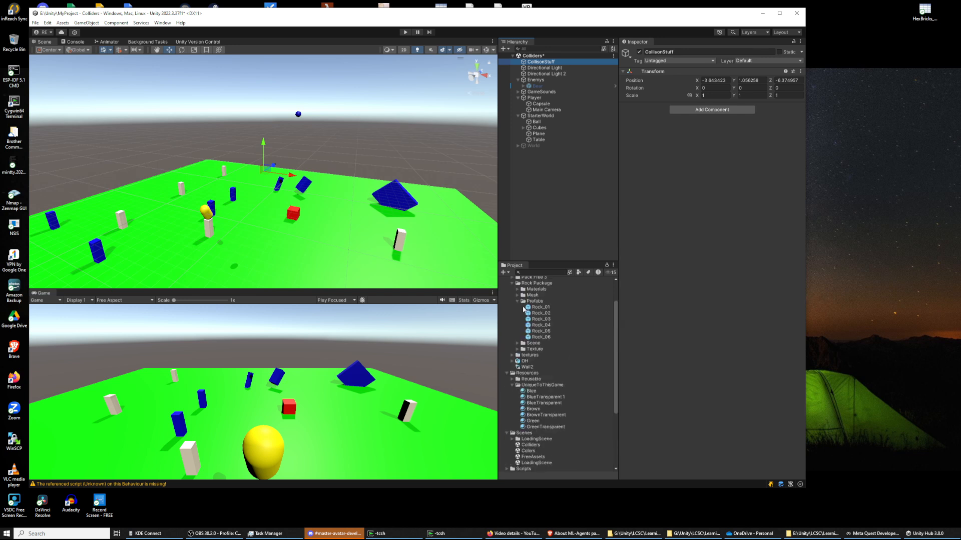
pyautogui.moveTo(540, 308); pyautogui.dragTo(540, 63)
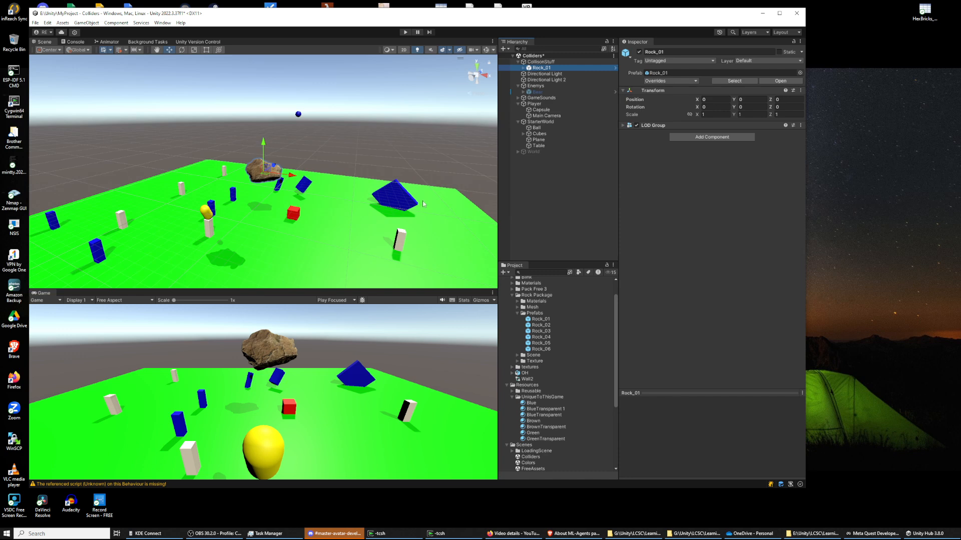
# Step: Examine how Rock_01's LOD Group level changes with camera distance in the scene, from close up to far away
pyautogui.click(624, 126)
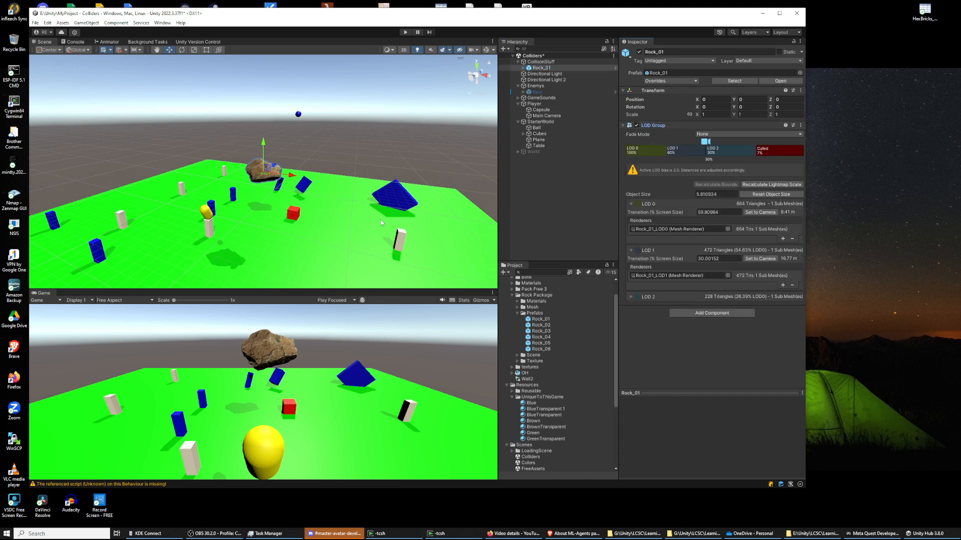
pyautogui.scroll(-5, 379, 218)
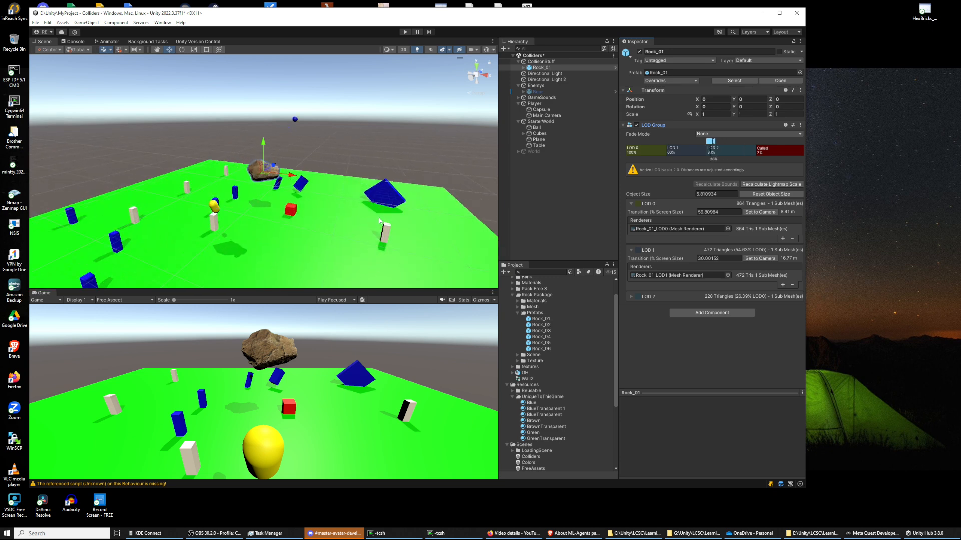
pyautogui.scroll(3, 410, 194)
pyautogui.scroll(-3, 260, 229)
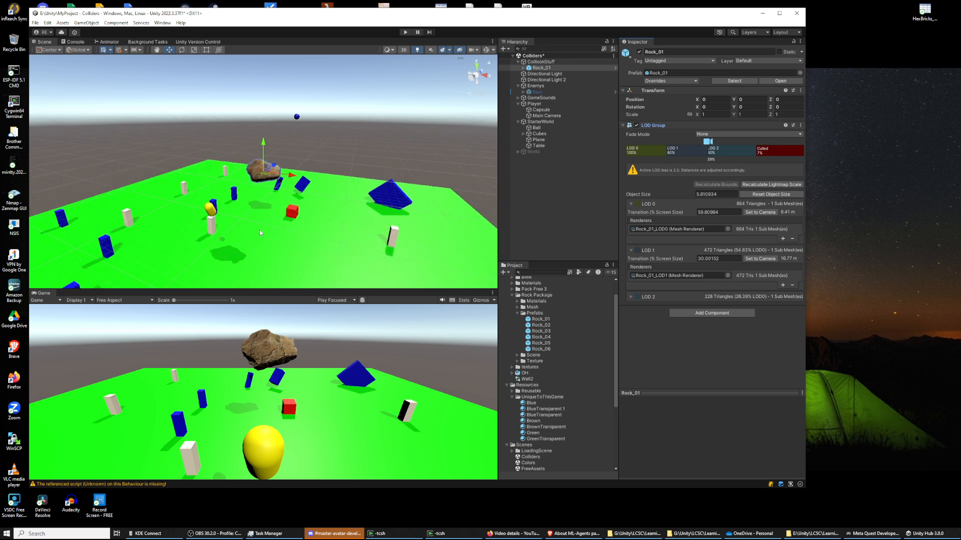
pyautogui.scroll(8, 283, 215)
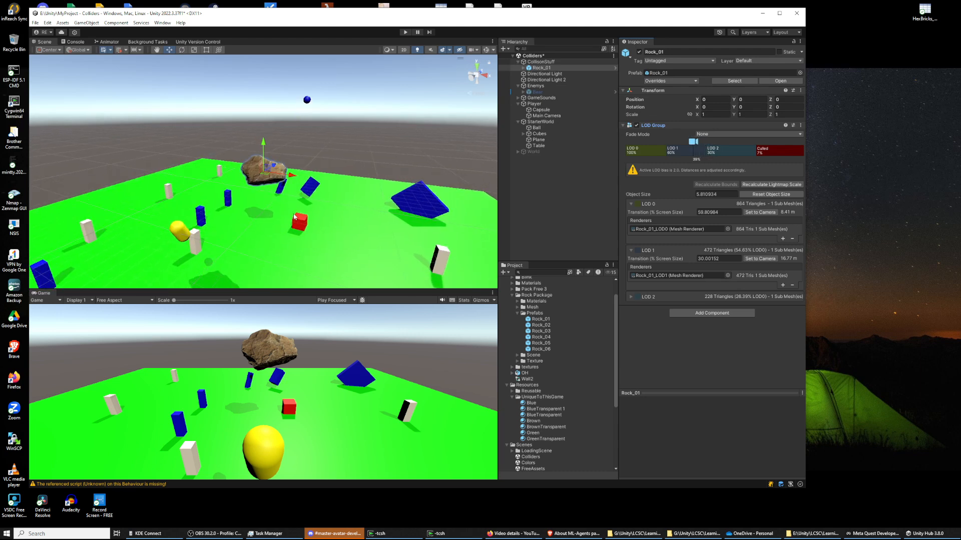
pyautogui.scroll(2, 293, 218)
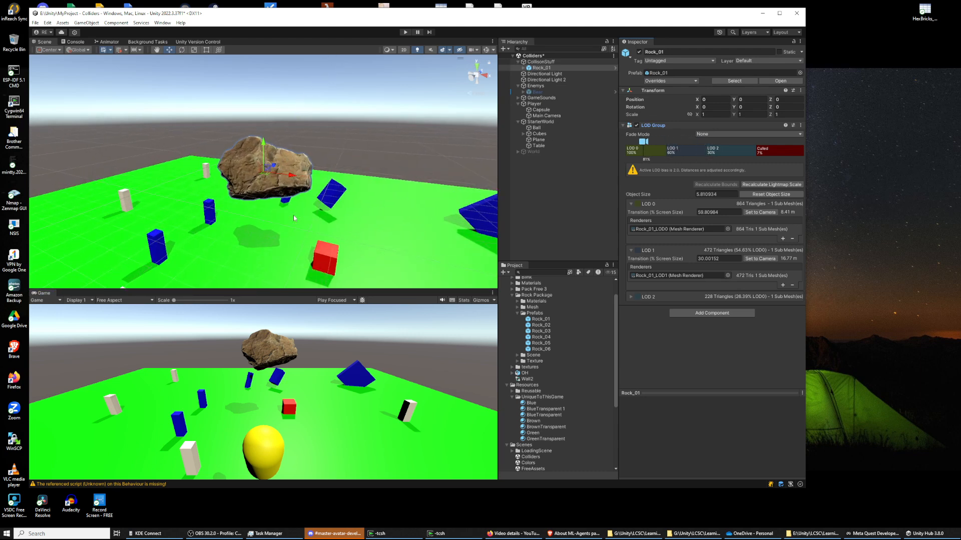
pyautogui.scroll(-2, 294, 218)
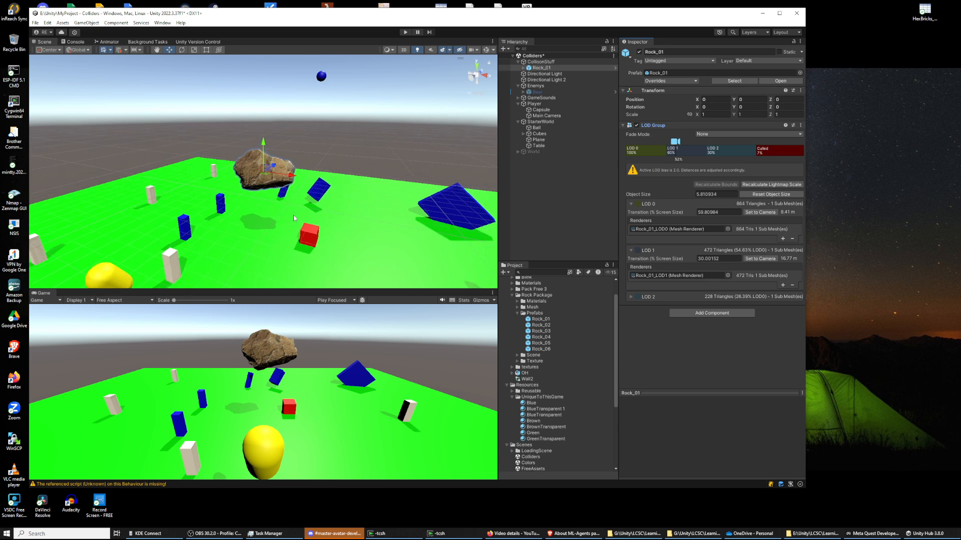
pyautogui.scroll(-5, 294, 219)
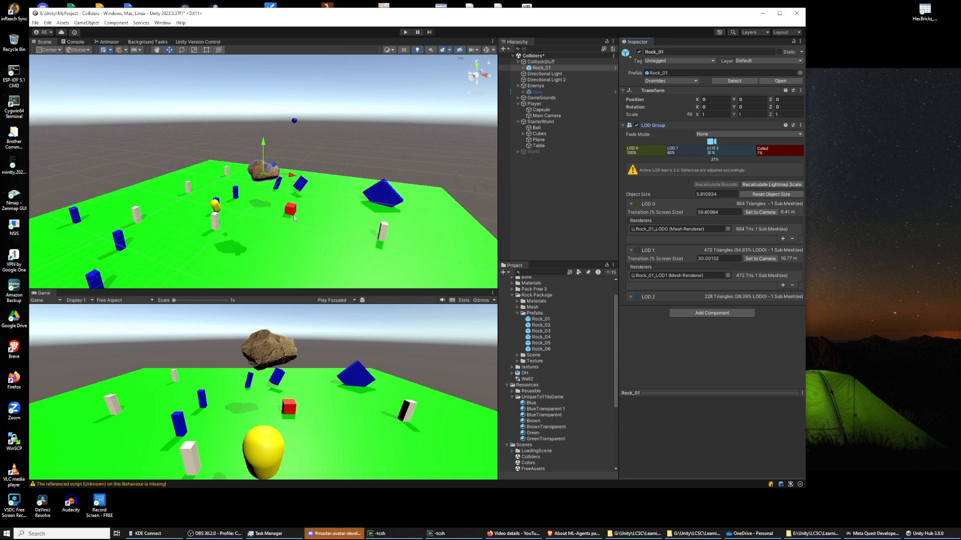
pyautogui.scroll(-4, 294, 219)
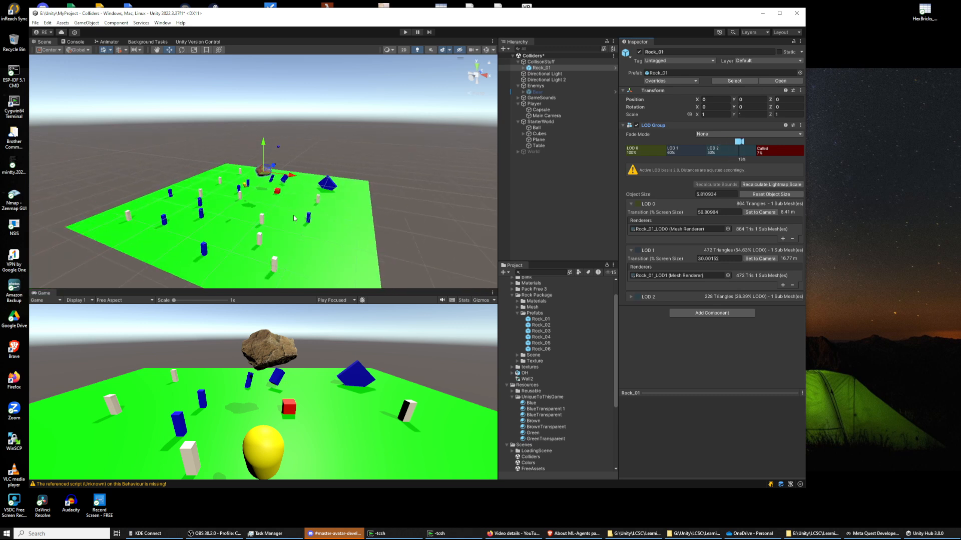
pyautogui.scroll(-2, 294, 218)
pyautogui.scroll(-3, 294, 218)
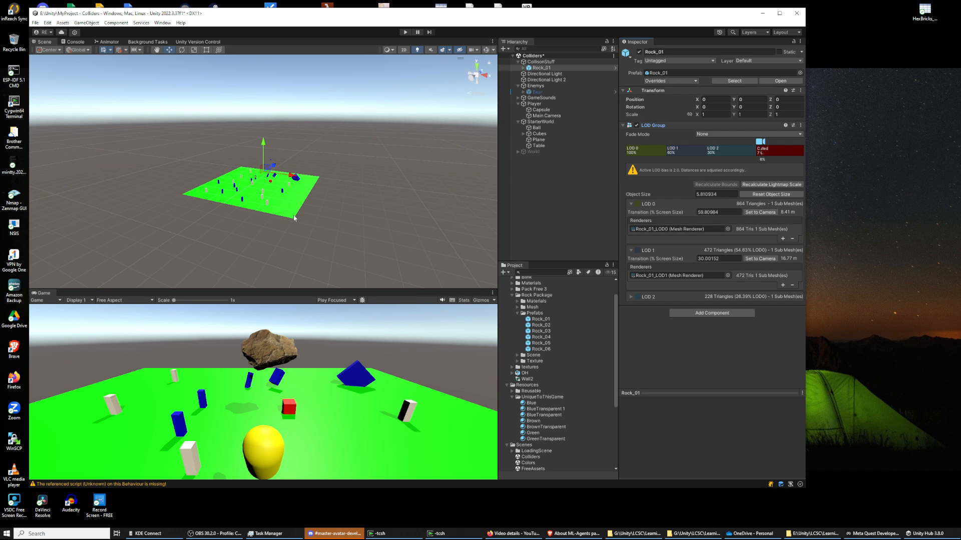
pyautogui.scroll(3, 294, 218)
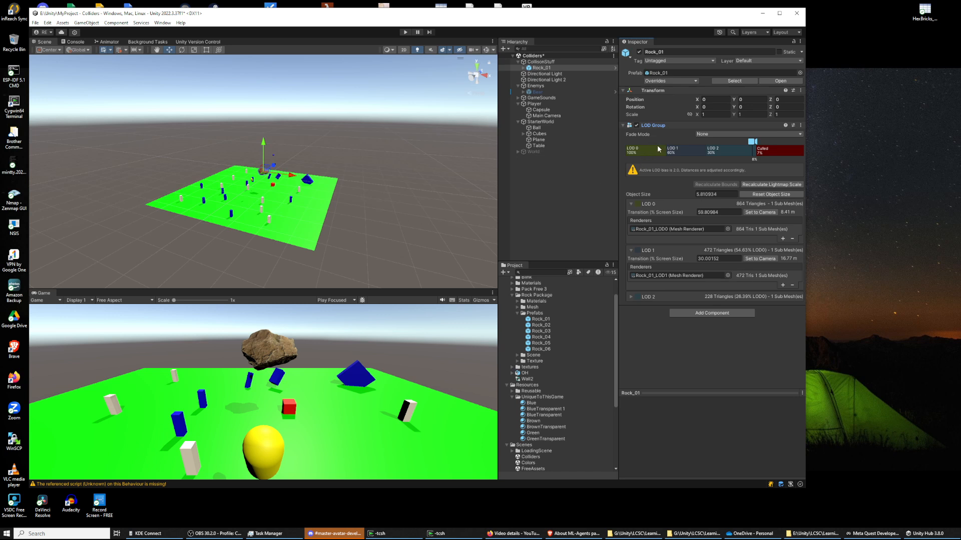
pyautogui.click(361, 182)
pyautogui.scroll(3, 362, 182)
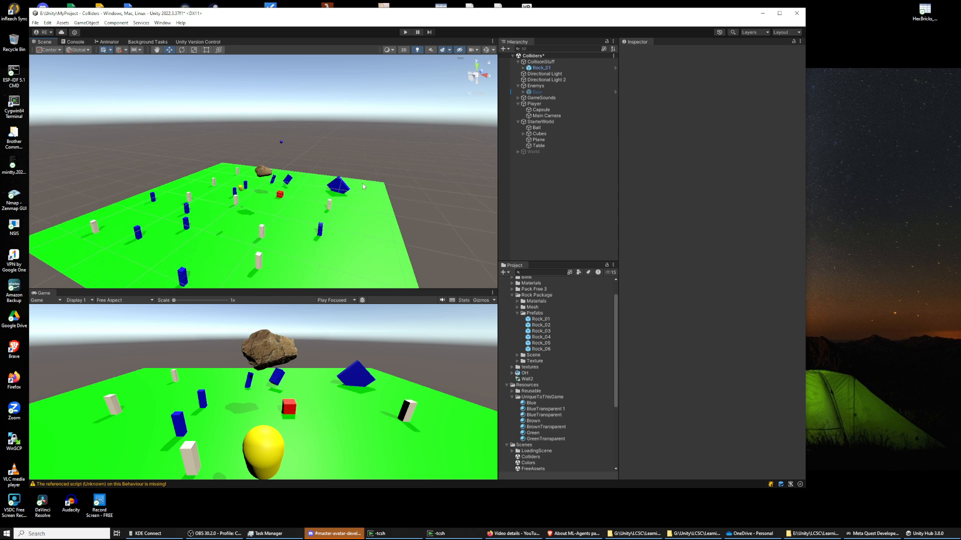
pyautogui.scroll(5, 363, 187)
pyautogui.moveTo(363, 185); pyautogui.dragTo(480, 224, button='middle')
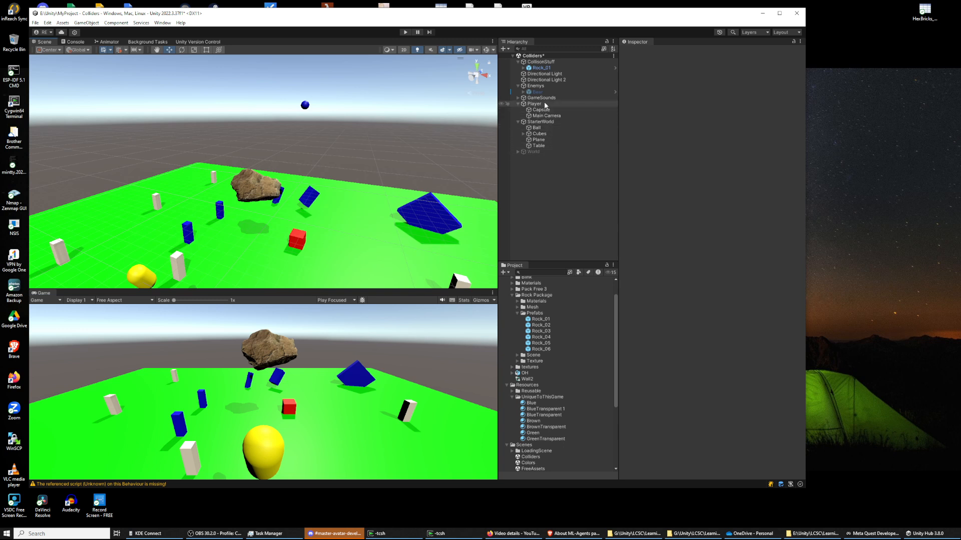
# Step: Collapse Rock_01's LOD Group details and enlarge the Game view by shrinking the Scene view's height
pyautogui.click(549, 70)
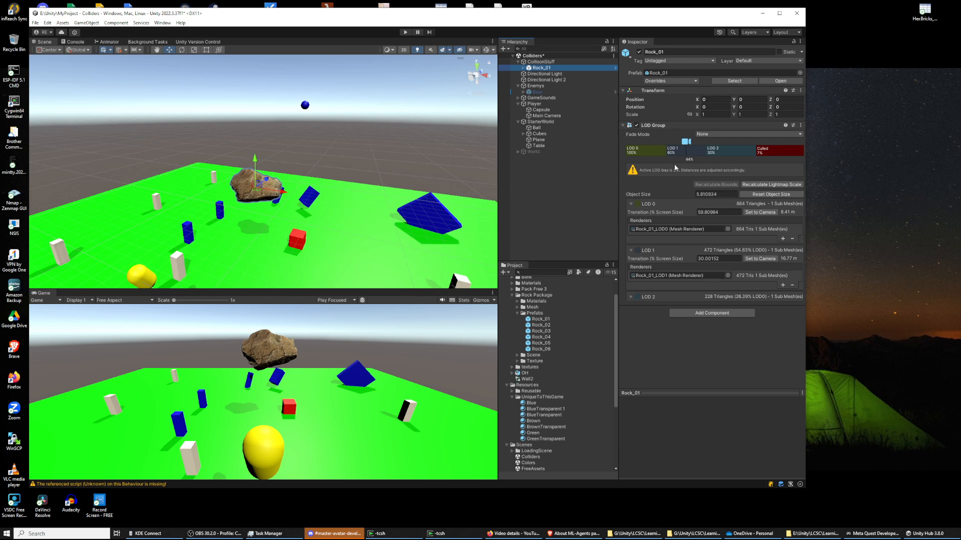
pyautogui.click(623, 126)
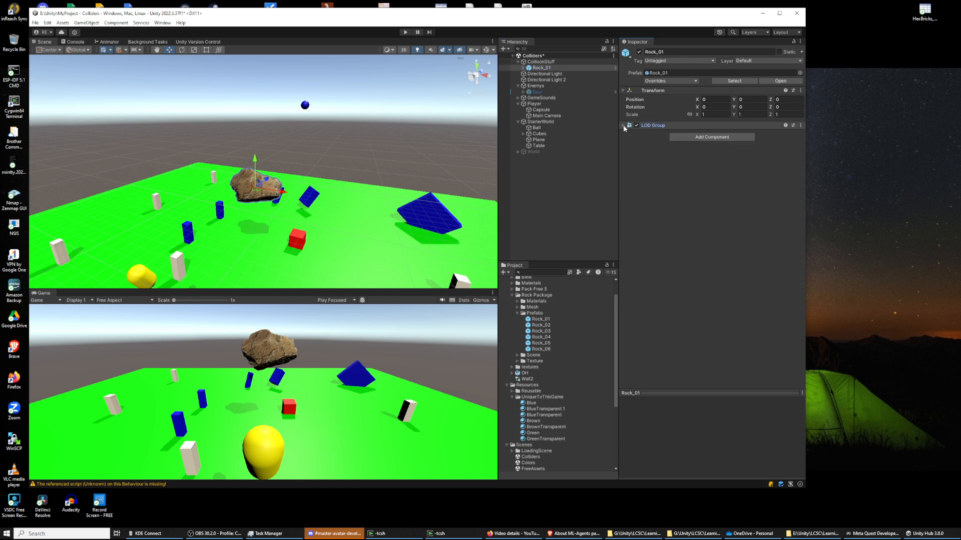
pyautogui.scroll(4, 350, 182)
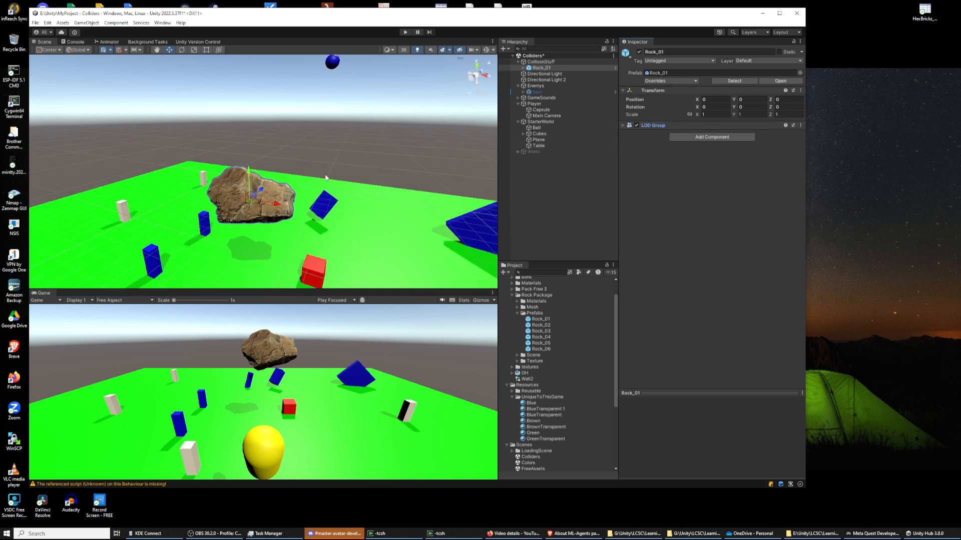
pyautogui.moveTo(326, 178); pyautogui.dragTo(324, 166, button='middle')
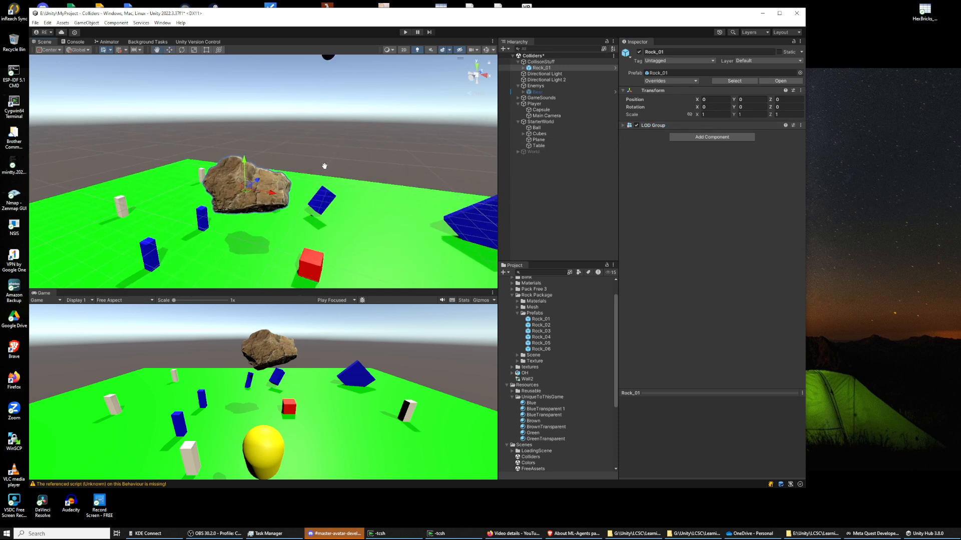
pyautogui.click(307, 287)
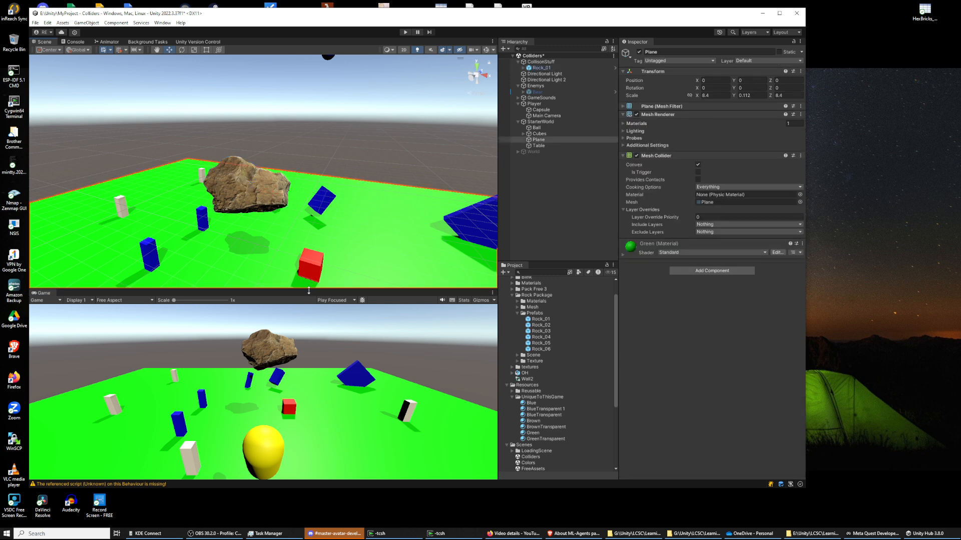
pyautogui.moveTo(309, 291); pyautogui.dragTo(310, 234)
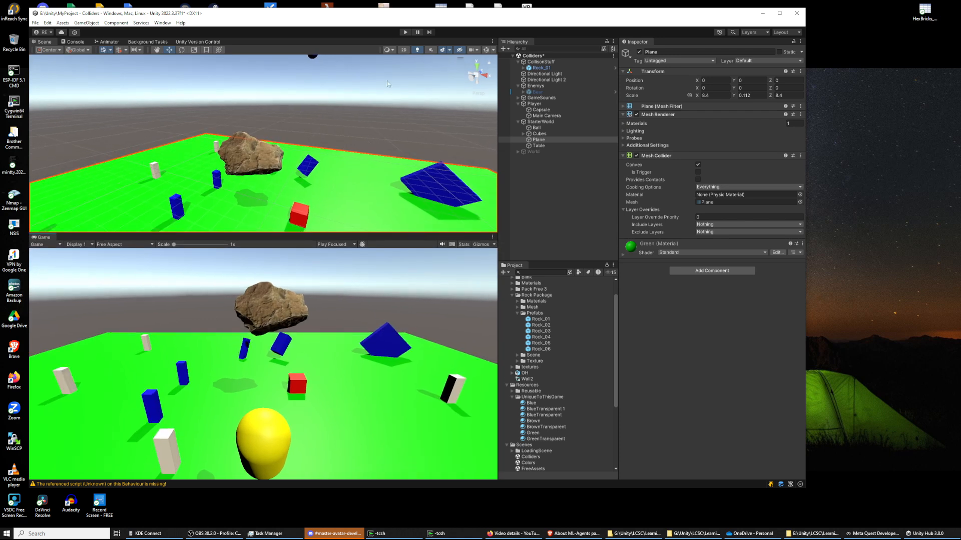
# Step: Test the scene in Play mode, inspect the rock's Rock_01_LOD0 components while it runs, and stop playback
pyautogui.click(406, 32)
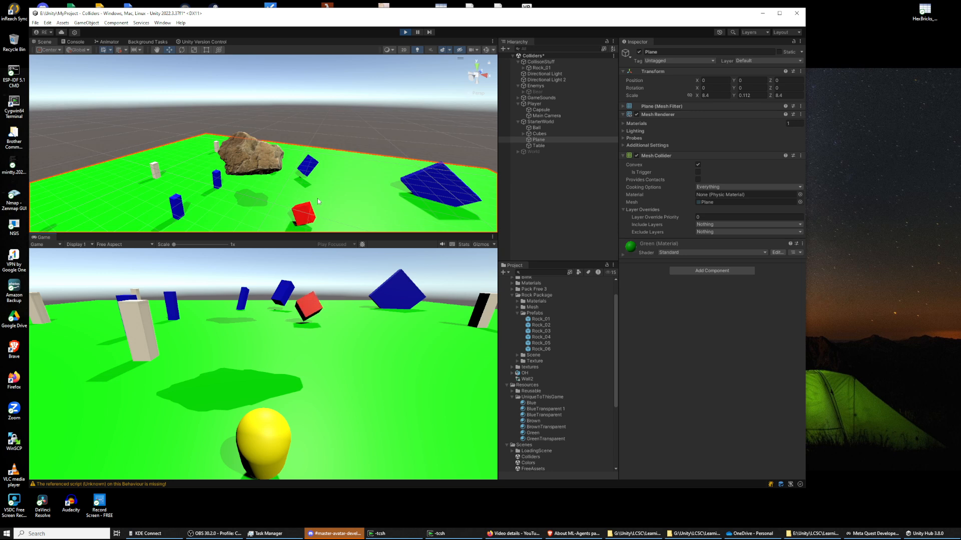
pyautogui.click(270, 167)
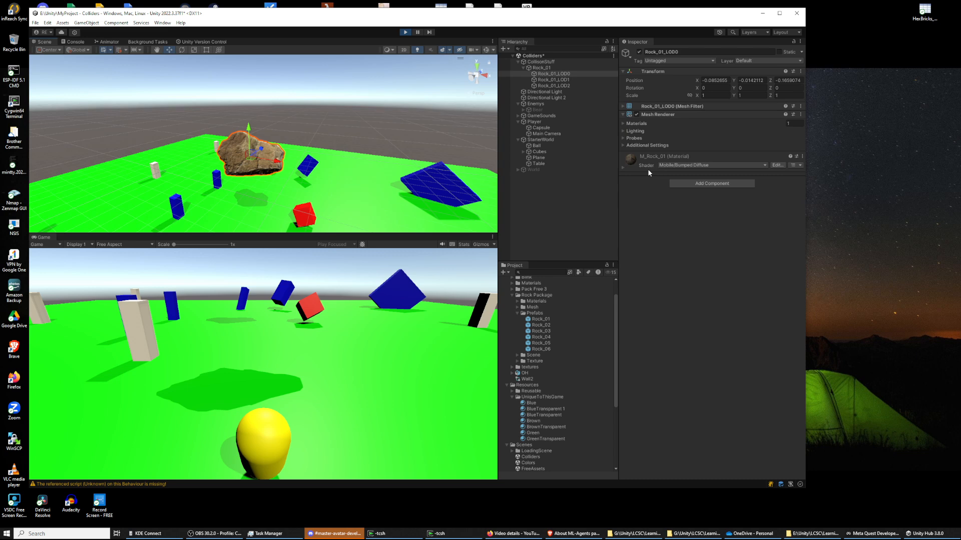
pyautogui.click(404, 32)
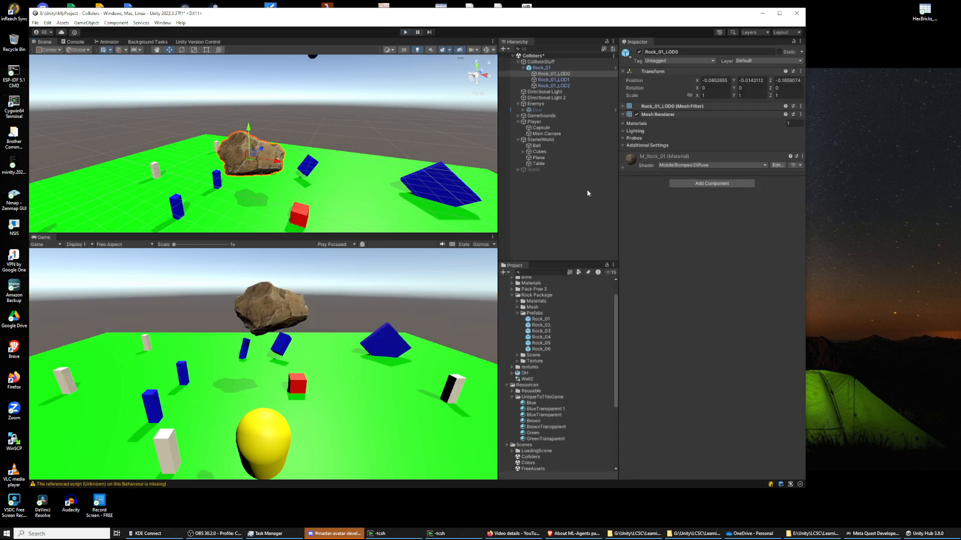
# Step: Add a Rigidbody component to Rock_01_LOD0 and expand its settings
pyautogui.click(692, 185)
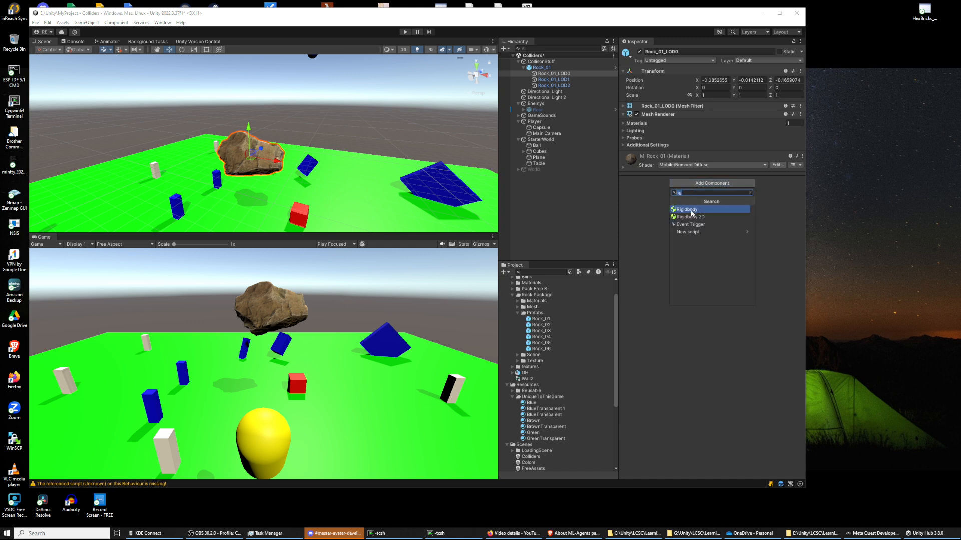
pyautogui.click(699, 210)
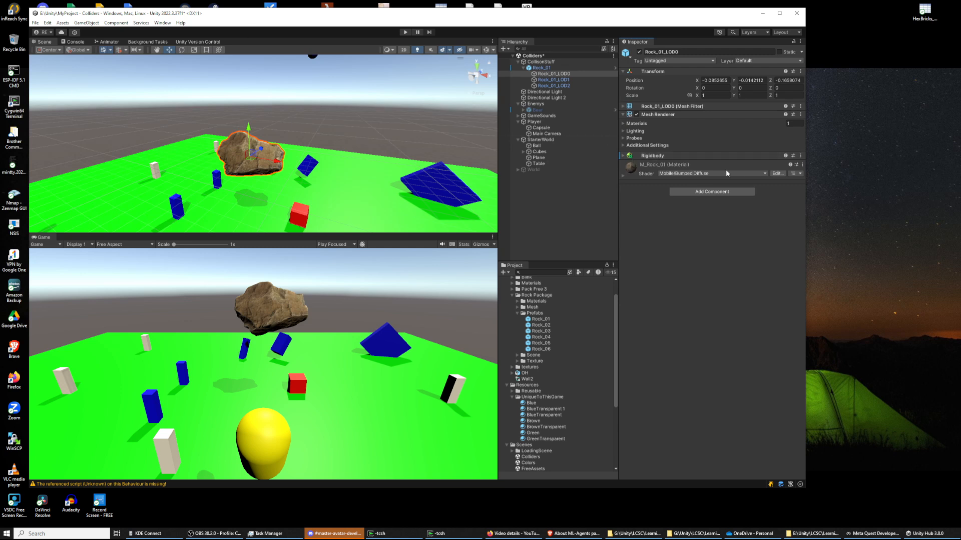
pyautogui.click(623, 156)
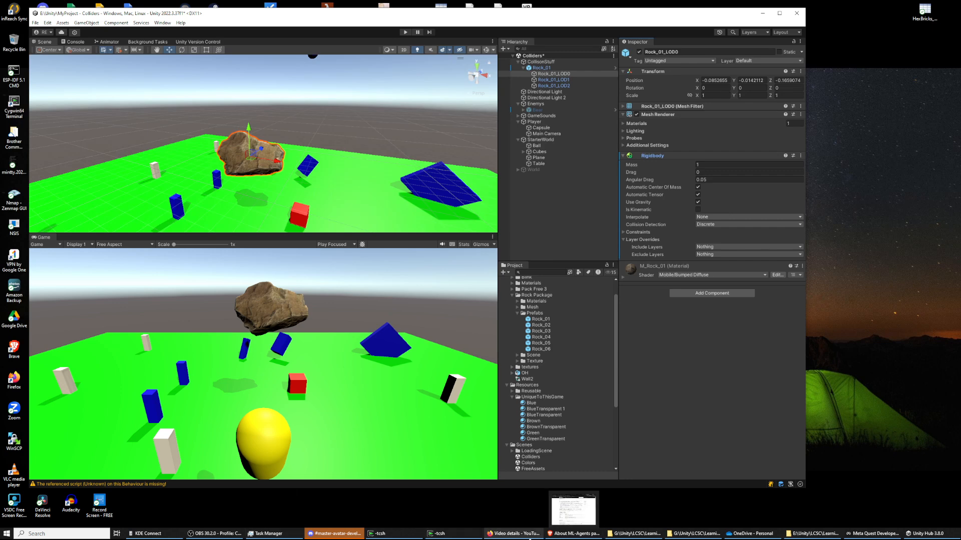
# Step: Look up the weight of a 10 foot rock in Firefox's open Google results and set Rock_01_LOD0's Rigidbody mass to 8000
pyautogui.click(516, 534)
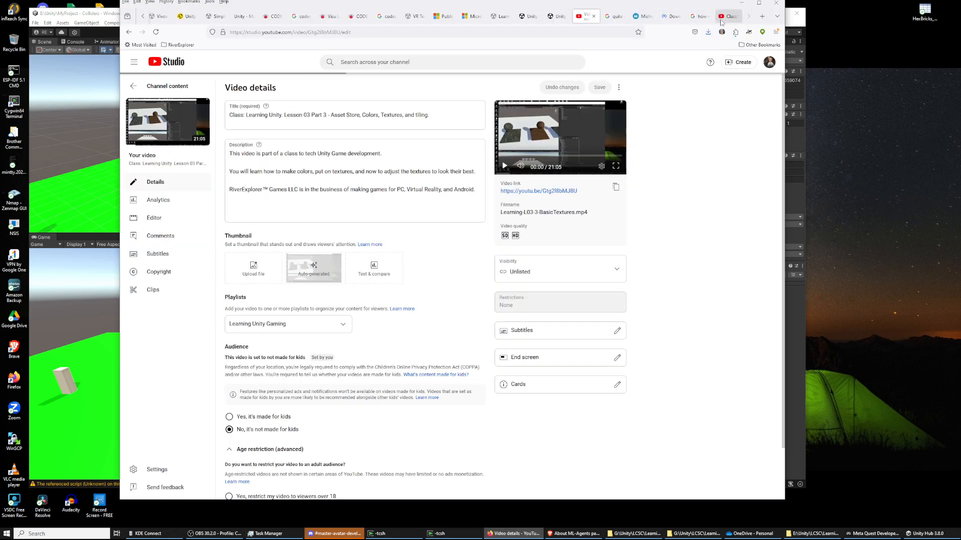
pyautogui.click(699, 17)
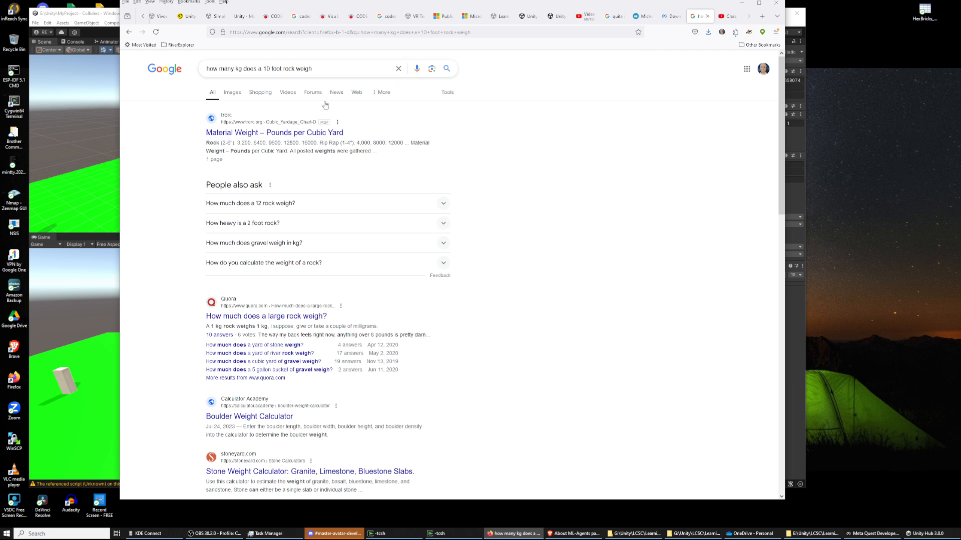
pyautogui.doubleClick(375, 143)
pyautogui.click(742, 2)
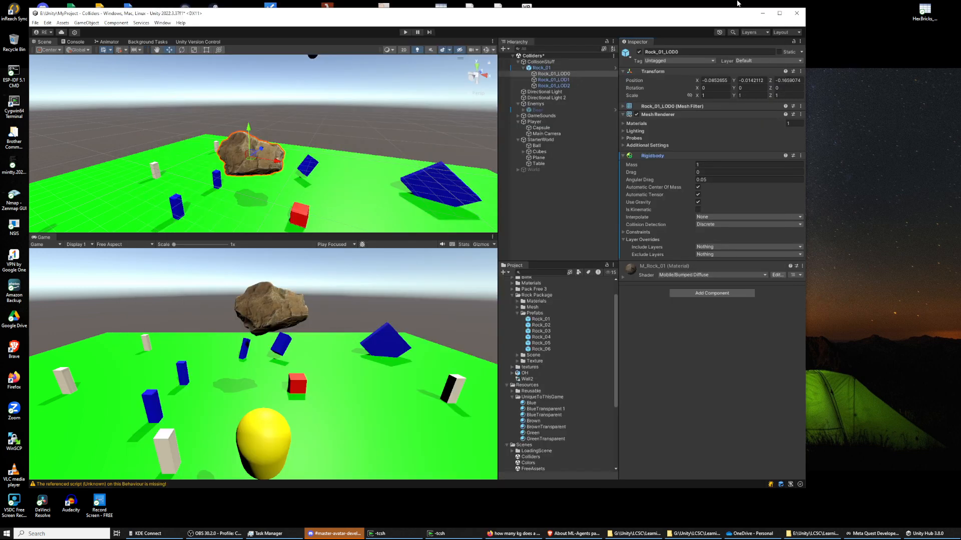
pyautogui.click(690, 164)
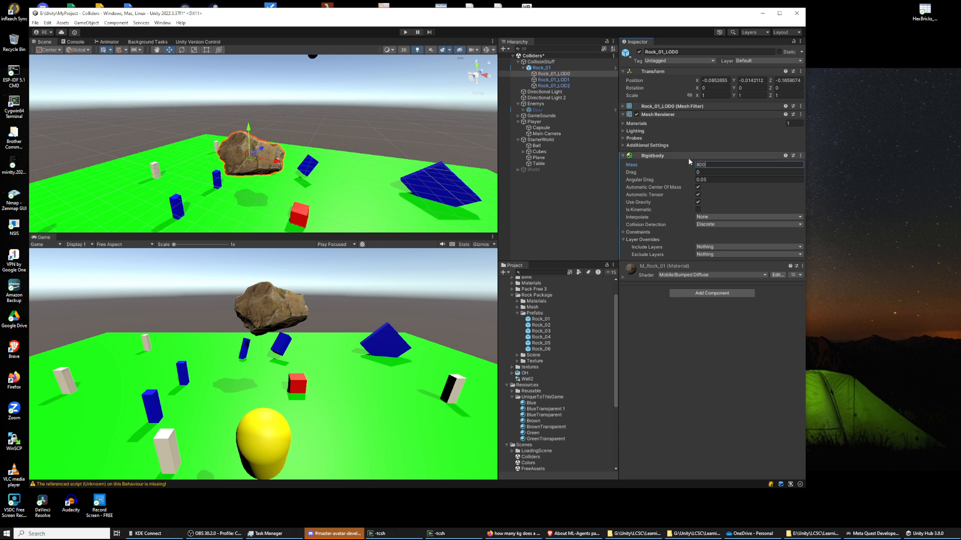
pyautogui.press('Tab')
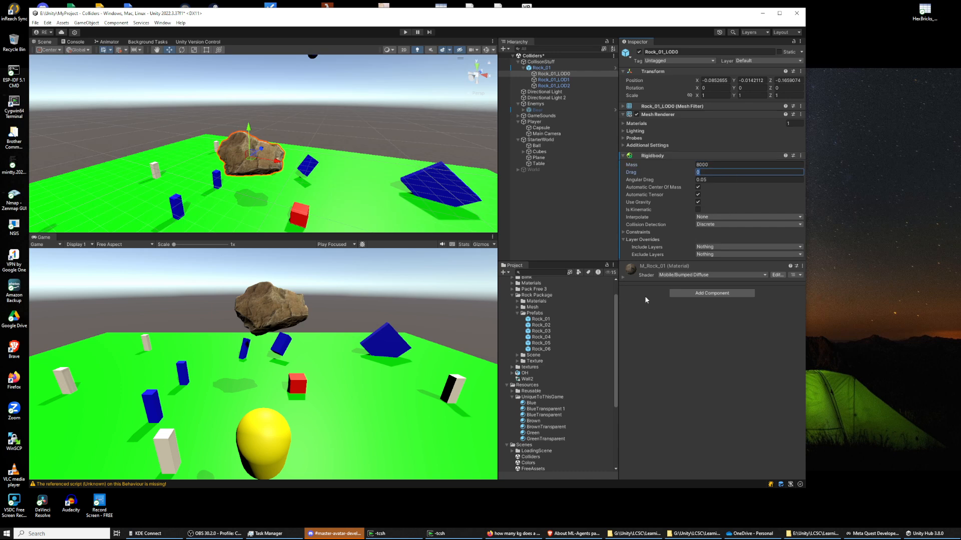
# Step: Select the Player object that holds the yellow capsule and examine its Rigidbody mass
pyautogui.click(276, 428)
pyautogui.scroll(-5, 241, 174)
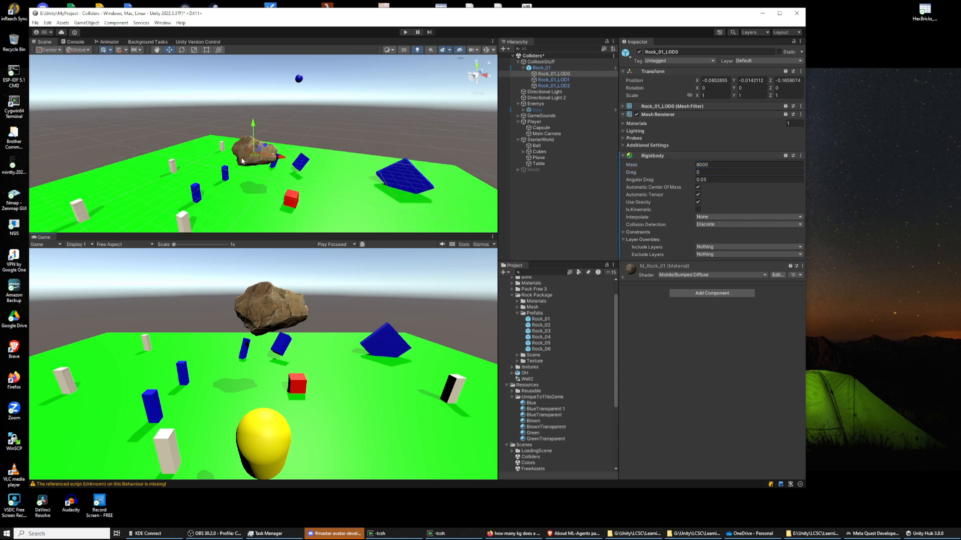
pyautogui.click(182, 202)
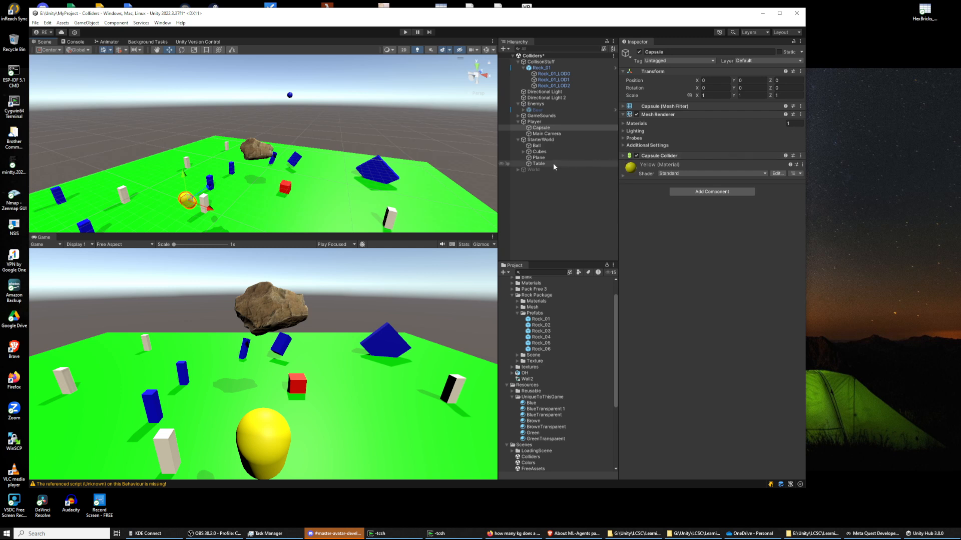
pyautogui.click(534, 122)
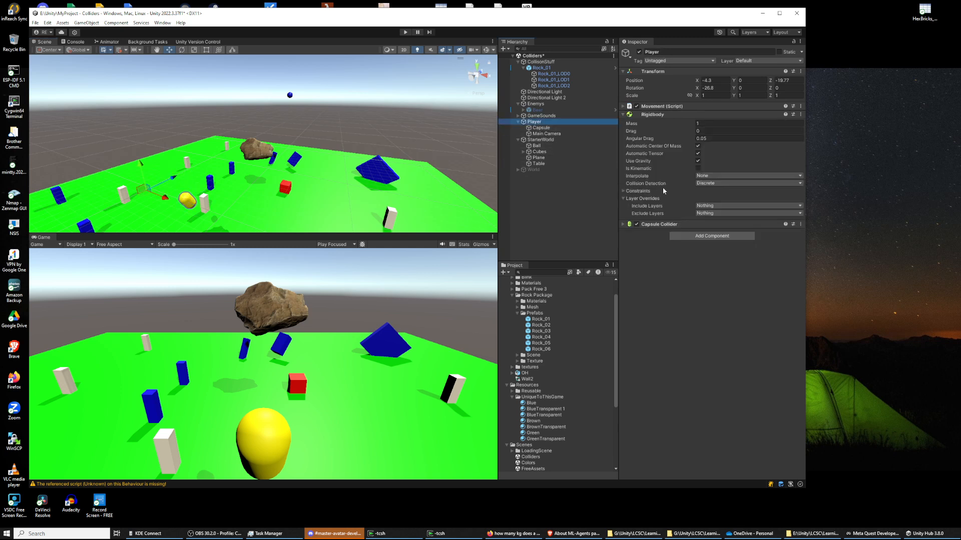
pyautogui.click(706, 125)
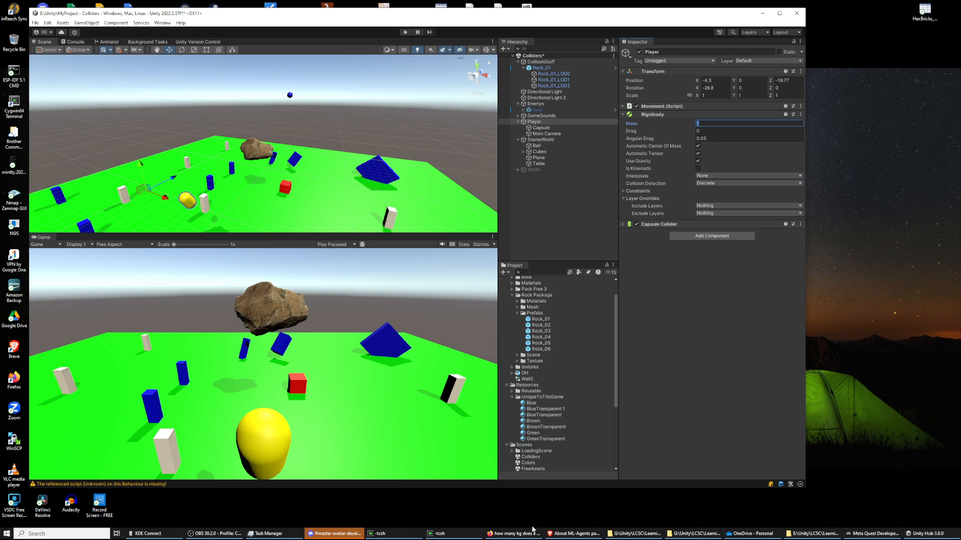
# Step: Switch to Firefox, search Google for "how many kg is 200 pounds", and return to Unity
pyautogui.click(518, 533)
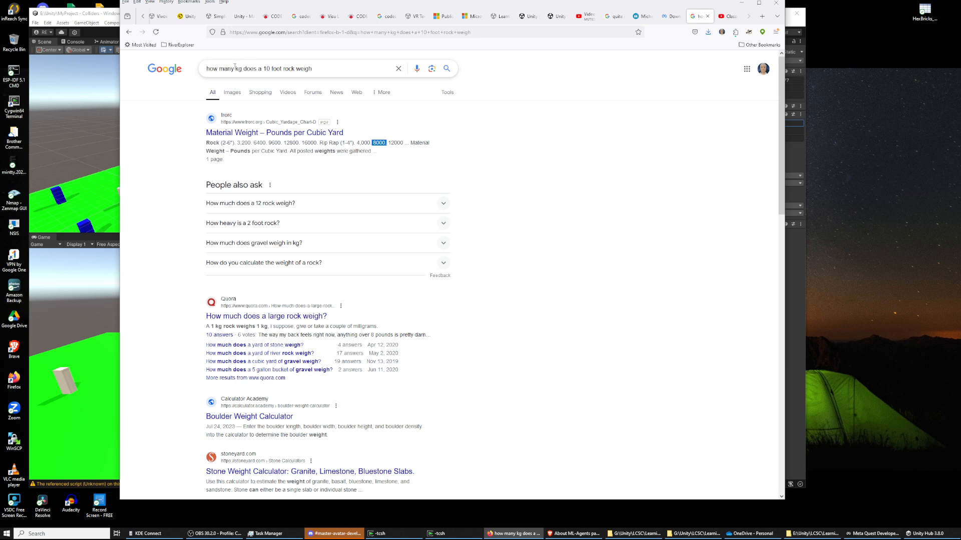
pyautogui.moveTo(243, 68); pyautogui.dragTo(351, 71)
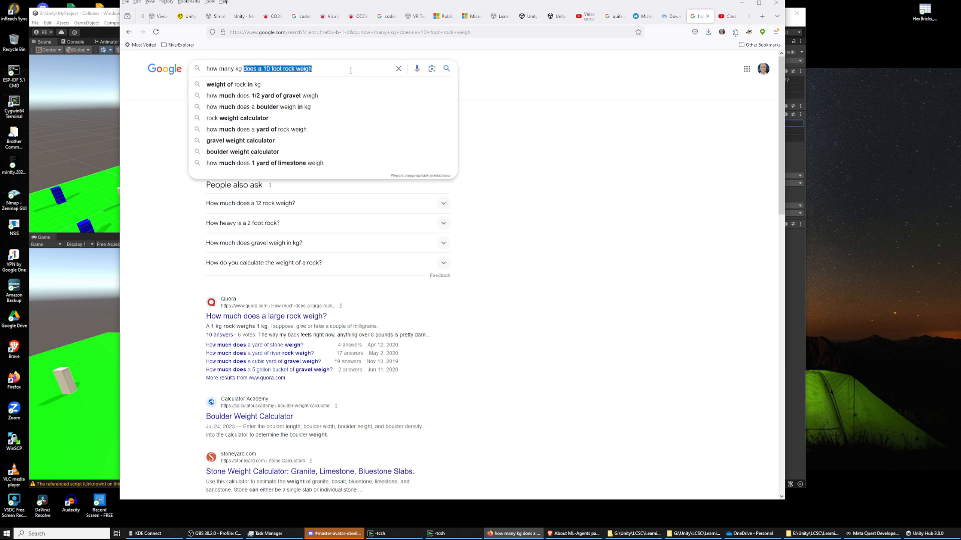
pyautogui.write('is 200')
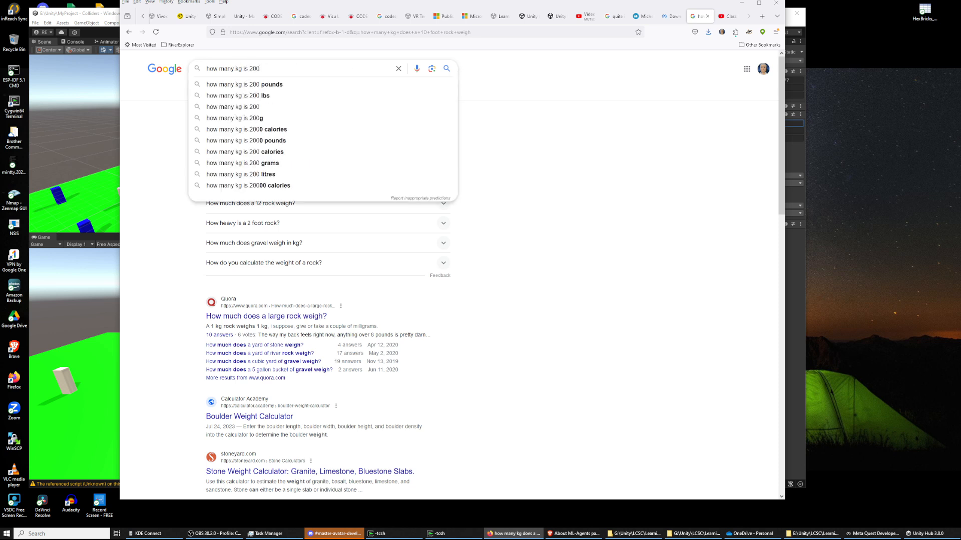
pyautogui.click(311, 87)
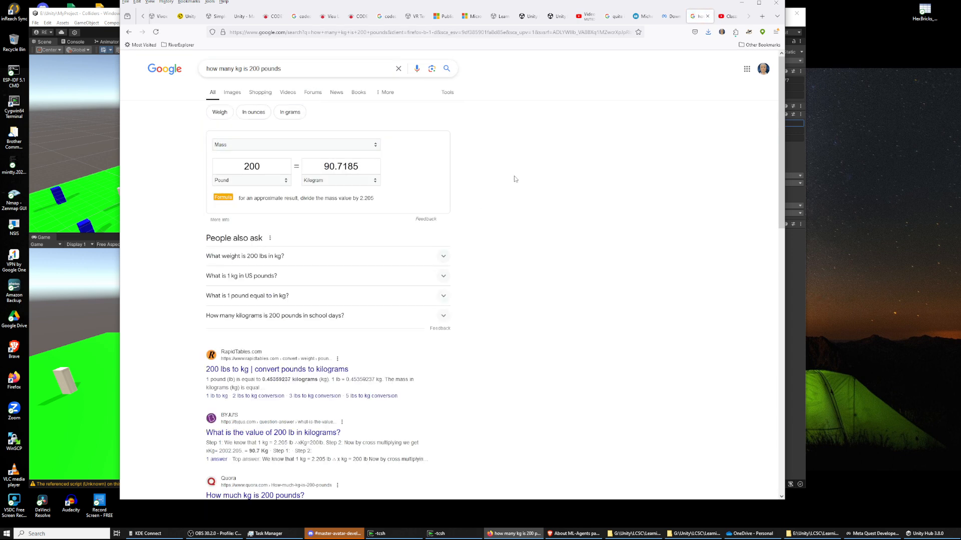
pyautogui.click(743, 3)
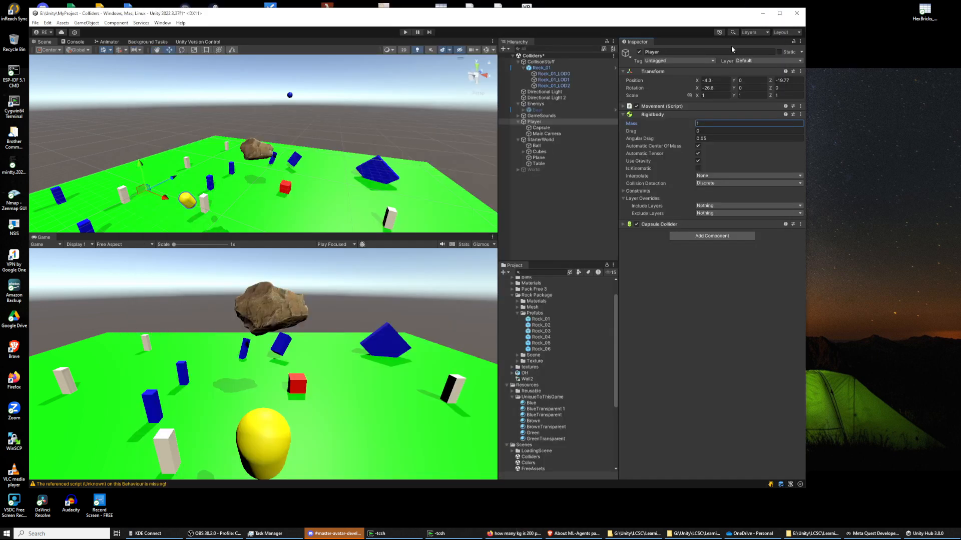
# Step: Set the Player's Rigidbody mass to 100
pyautogui.click(699, 125)
pyautogui.moveTo(703, 124); pyautogui.dragTo(695, 126)
pyautogui.press('Tab')
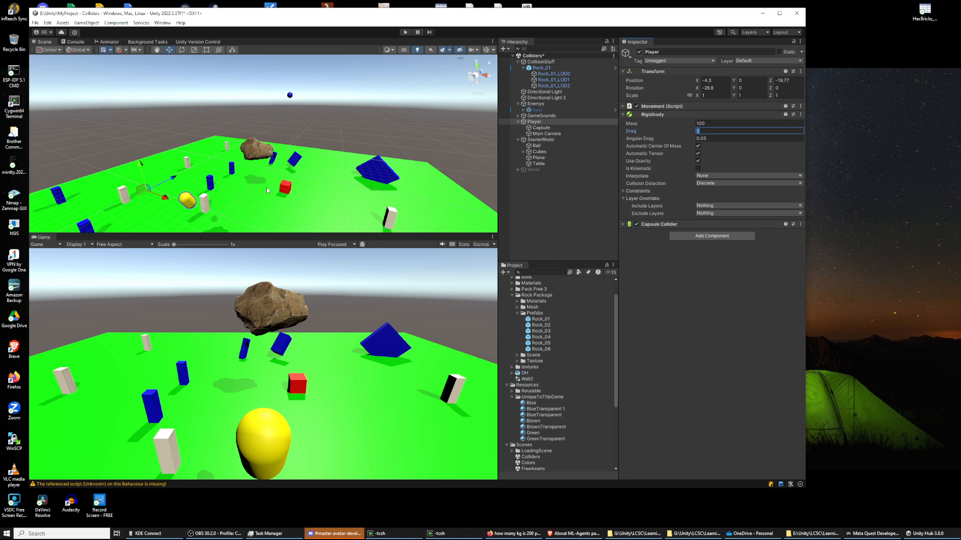
# Step: Check the Rigidbody mass of the red Table cube and collapse that component's details
pyautogui.click(288, 190)
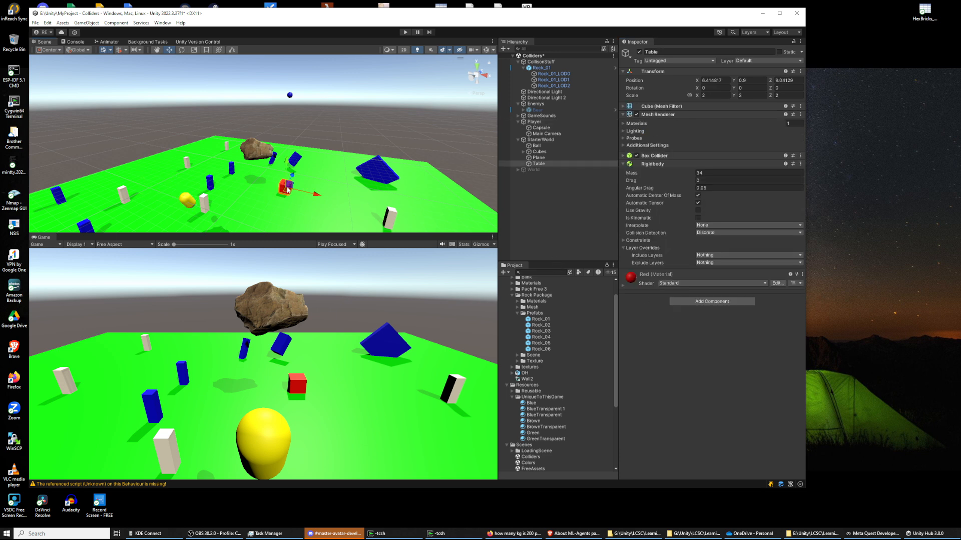
pyautogui.click(626, 164)
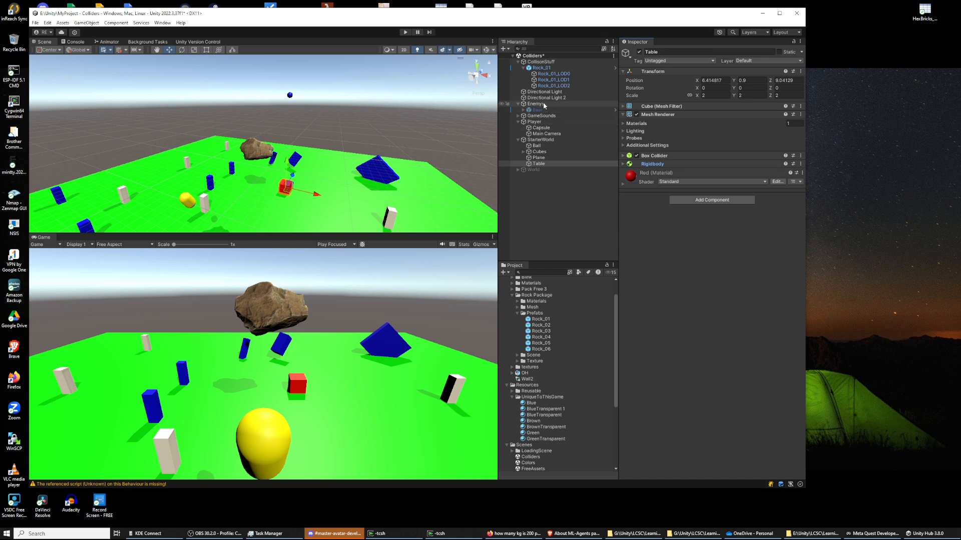
# Step: Remove the Rigidbody component from Rock_01_LOD0 and check the rock's LOD child objects
pyautogui.click(541, 68)
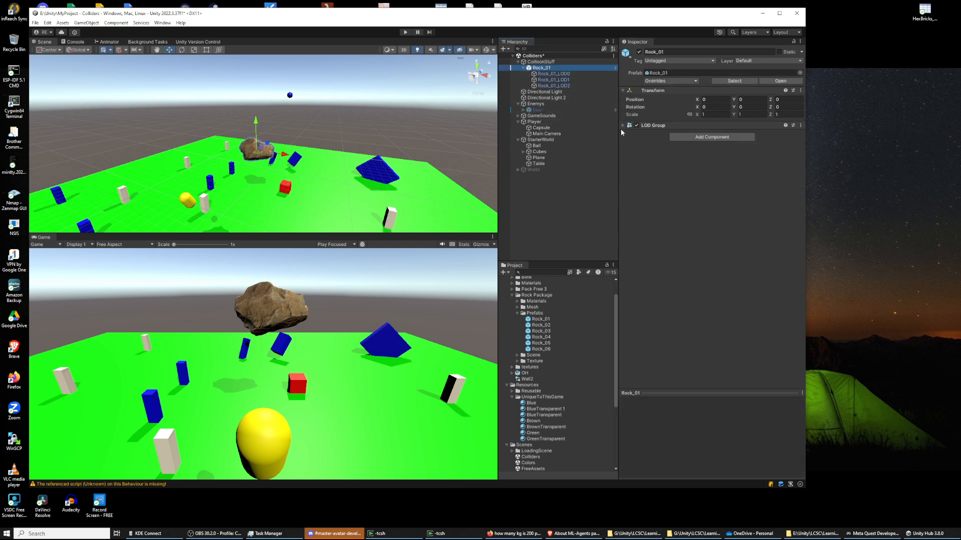
pyautogui.click(546, 74)
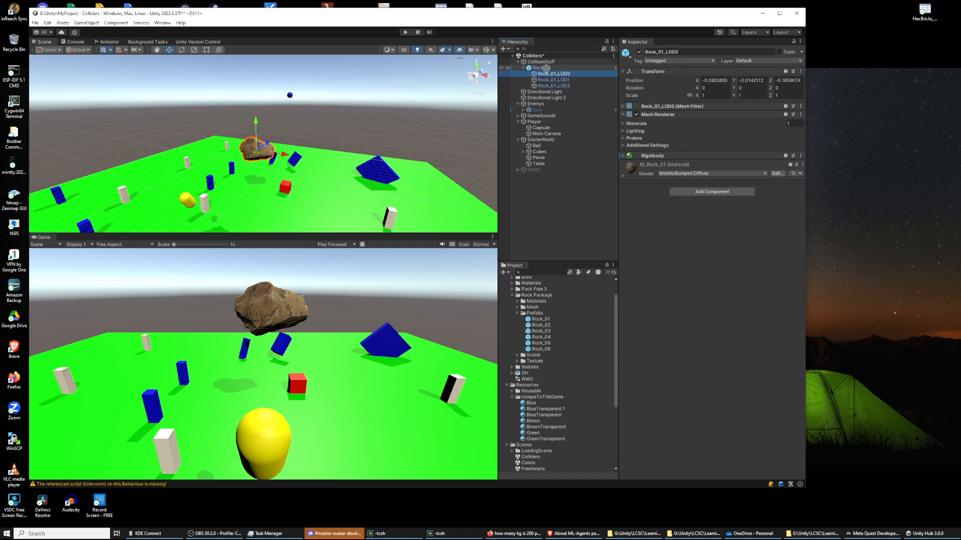
pyautogui.click(801, 157)
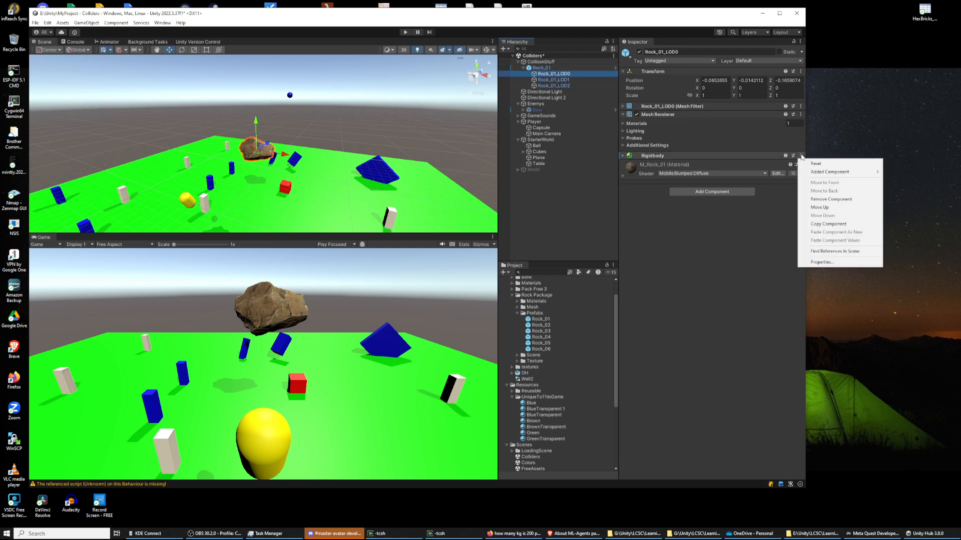
pyautogui.click(812, 199)
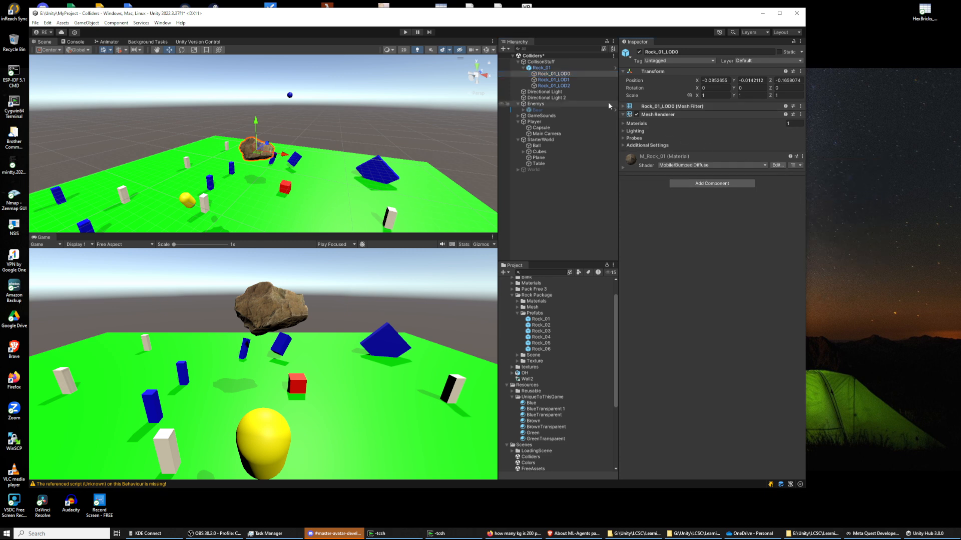
pyautogui.click(551, 75)
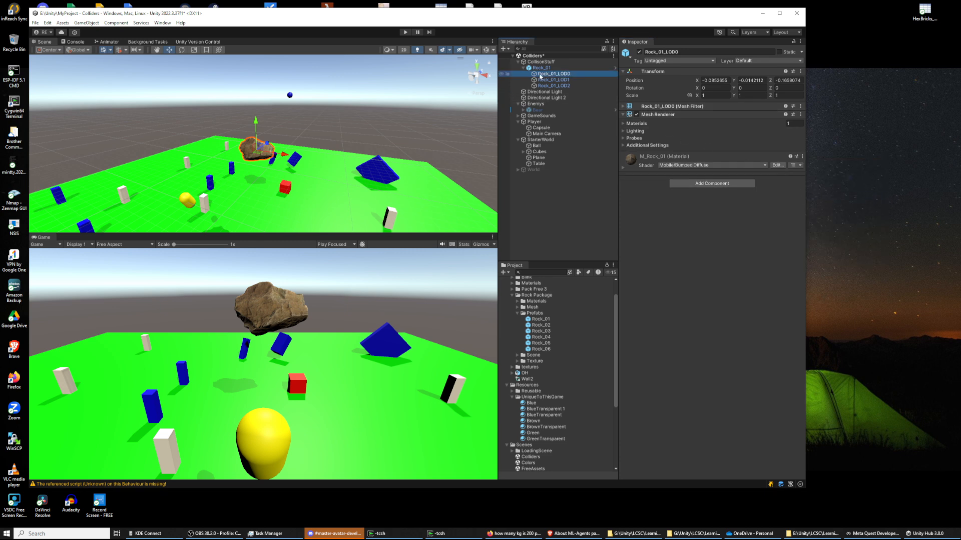
pyautogui.click(568, 80)
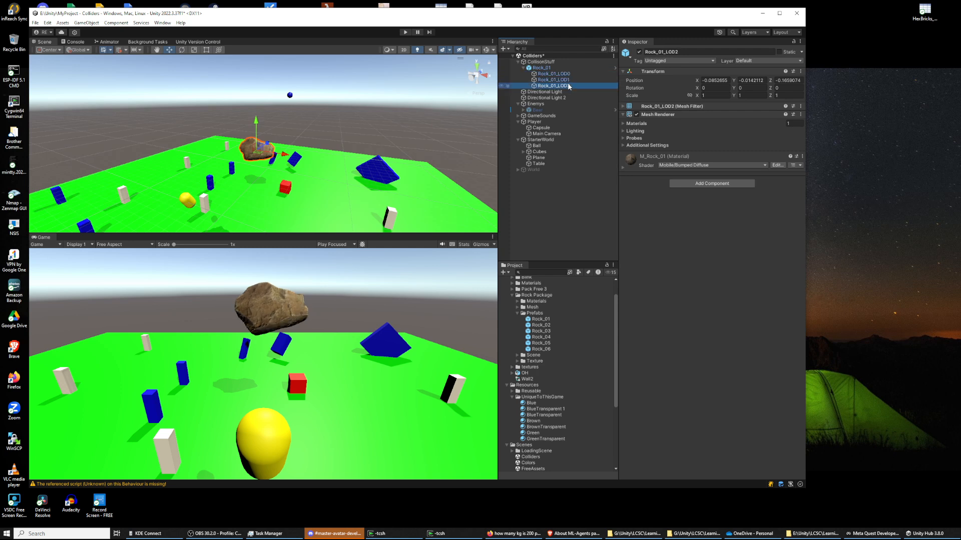
# Step: Add a Rigidbody component to the parent Rock_01 object and set its mass to 8000
pyautogui.click(544, 73)
pyautogui.click(534, 69)
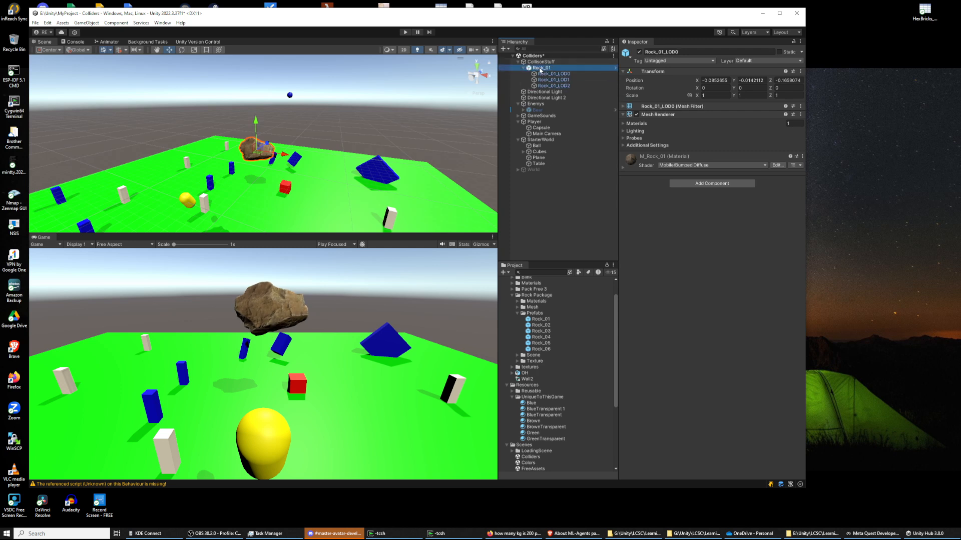
pyautogui.click(694, 138)
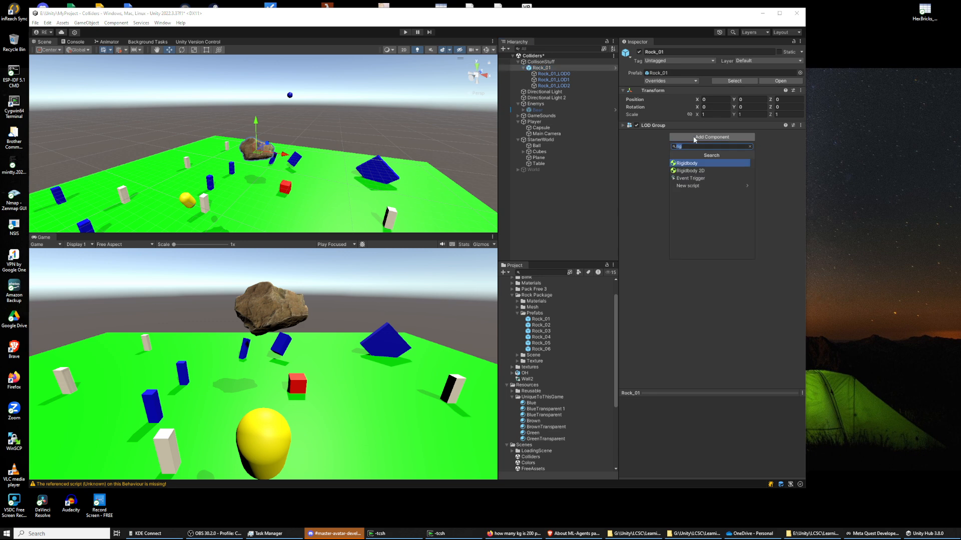
pyautogui.click(693, 163)
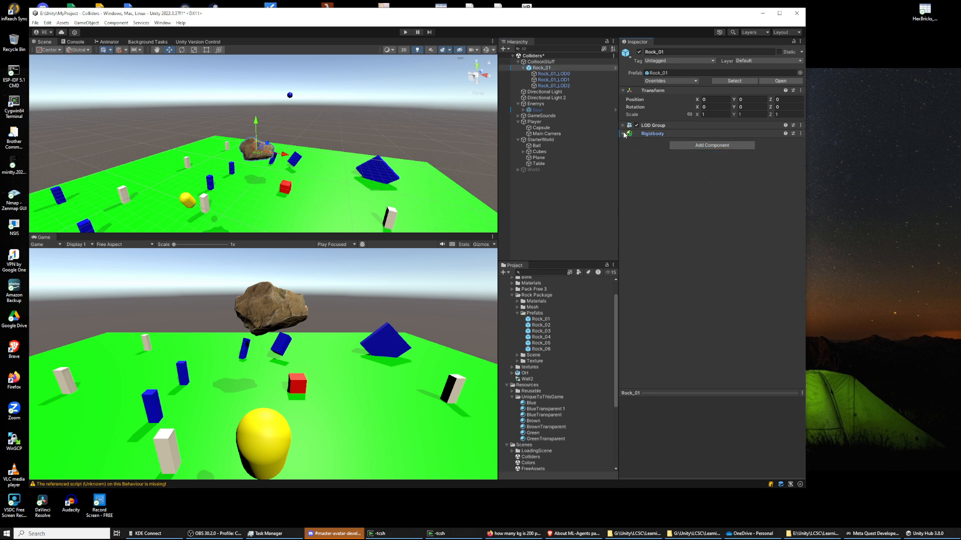
pyautogui.click(651, 133)
pyautogui.click(682, 143)
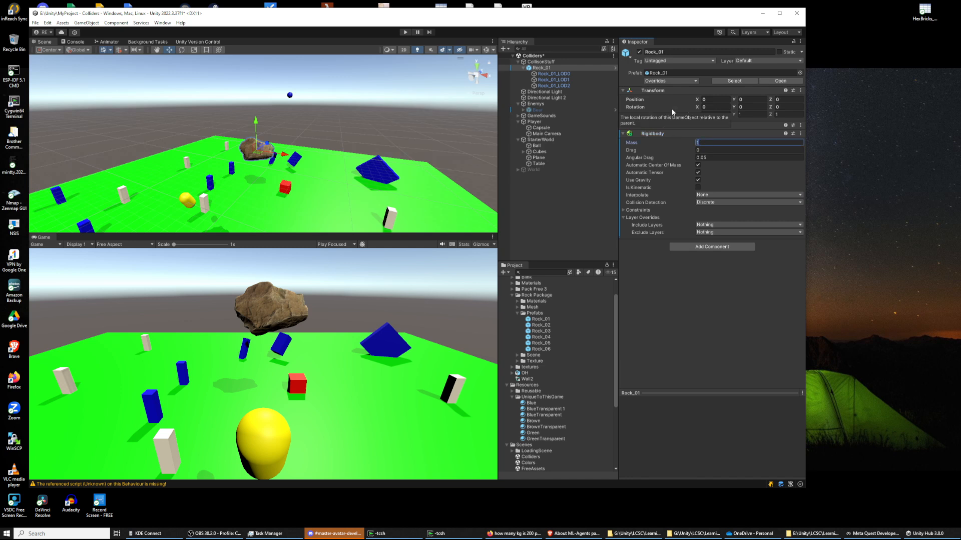
pyautogui.write('8000')
pyautogui.press('Tab')
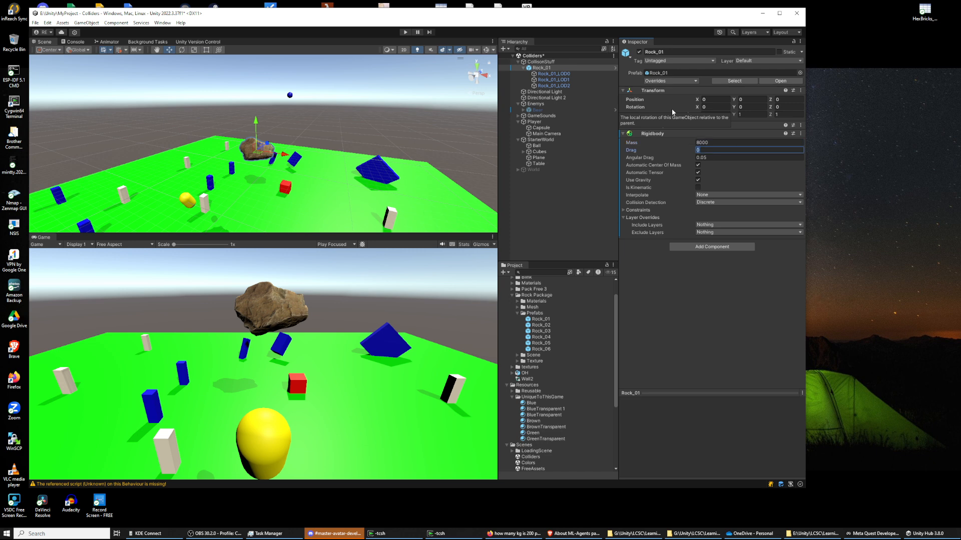
# Step: Test-run the scene with the rock's Rigidbody, stop it, and inspect the colliders on the Plane and the player's Capsule
pyautogui.click(405, 32)
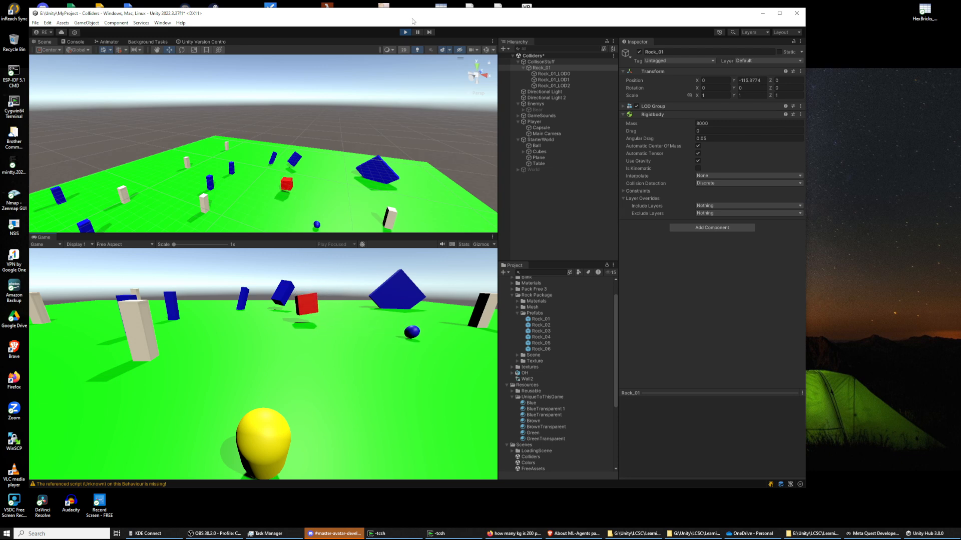
pyautogui.click(406, 32)
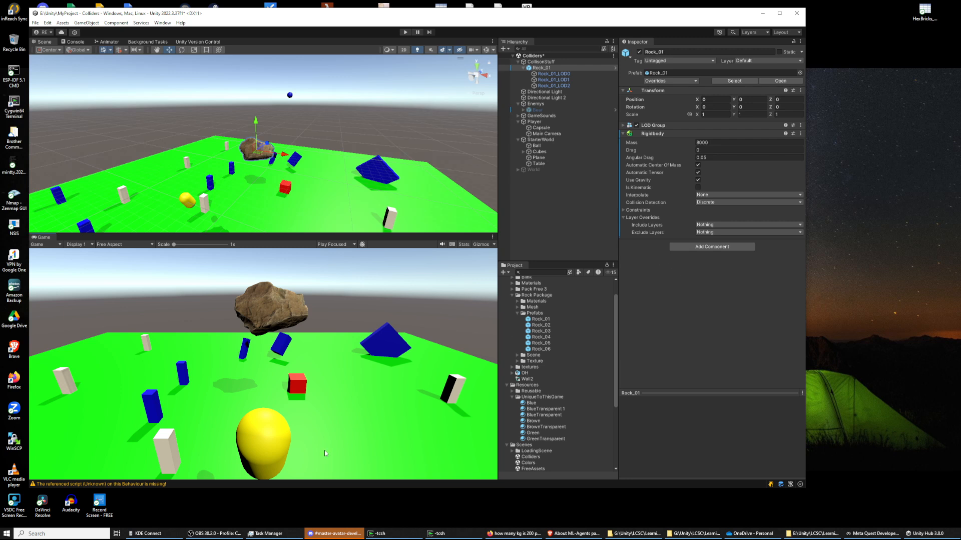
pyautogui.click(335, 193)
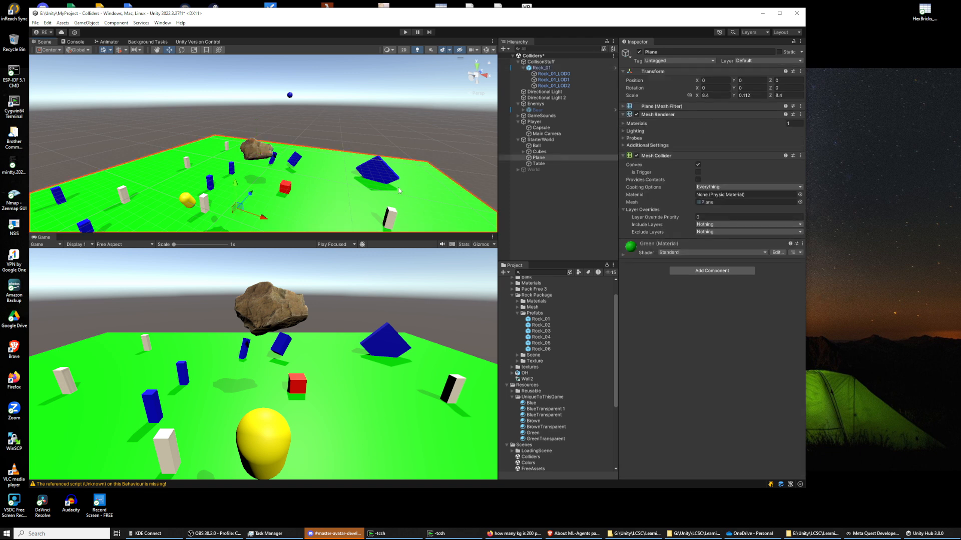
pyautogui.click(624, 156)
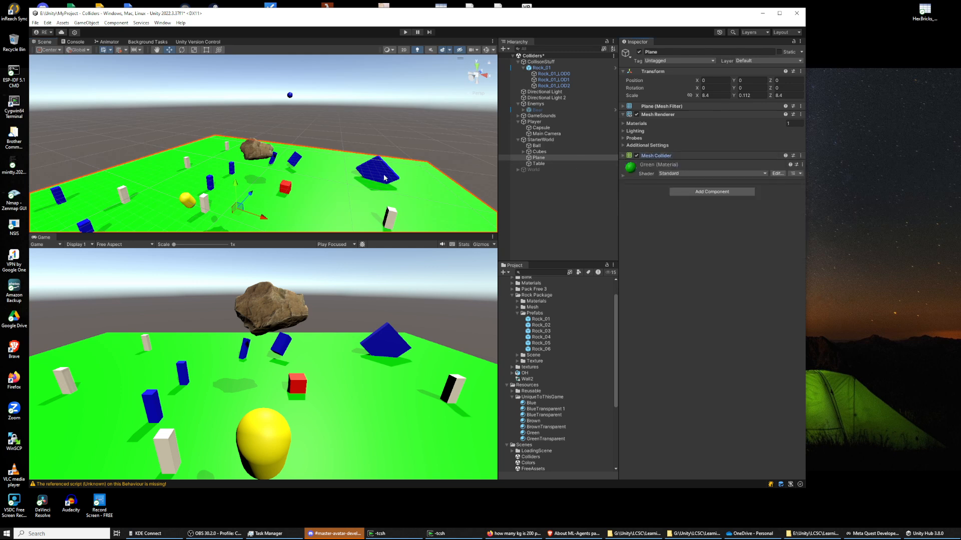
pyautogui.click(189, 199)
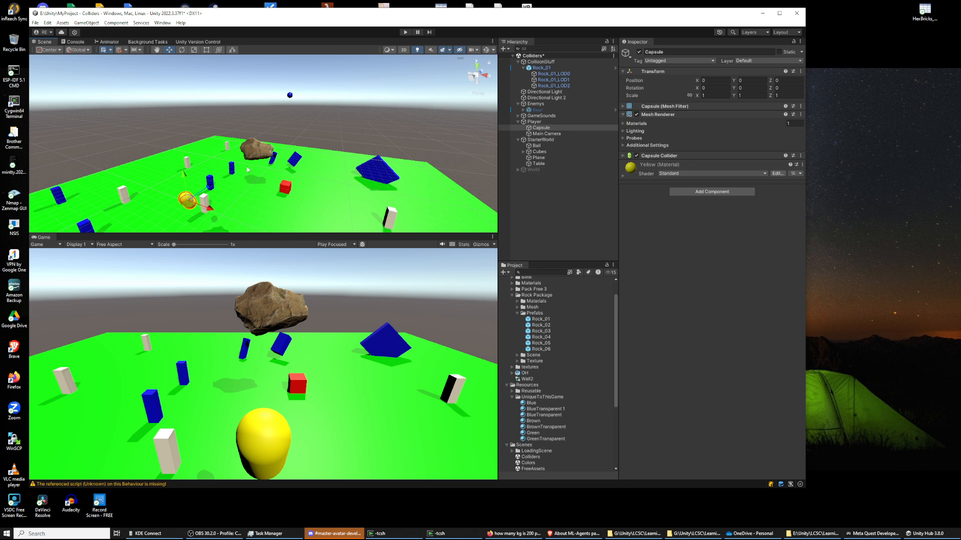
# Step: Add a Box Collider component to Rock_01 and expand its properties
pyautogui.click(260, 146)
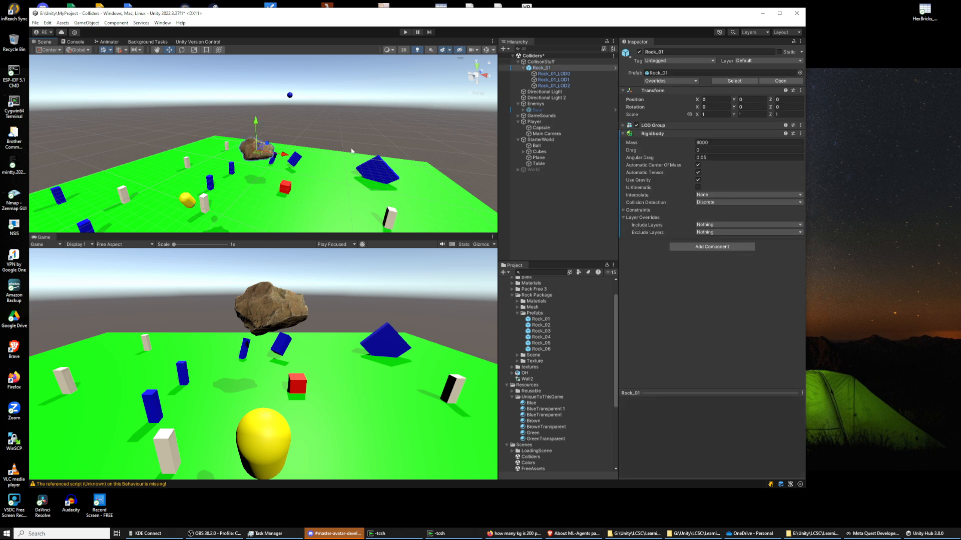
pyautogui.click(624, 134)
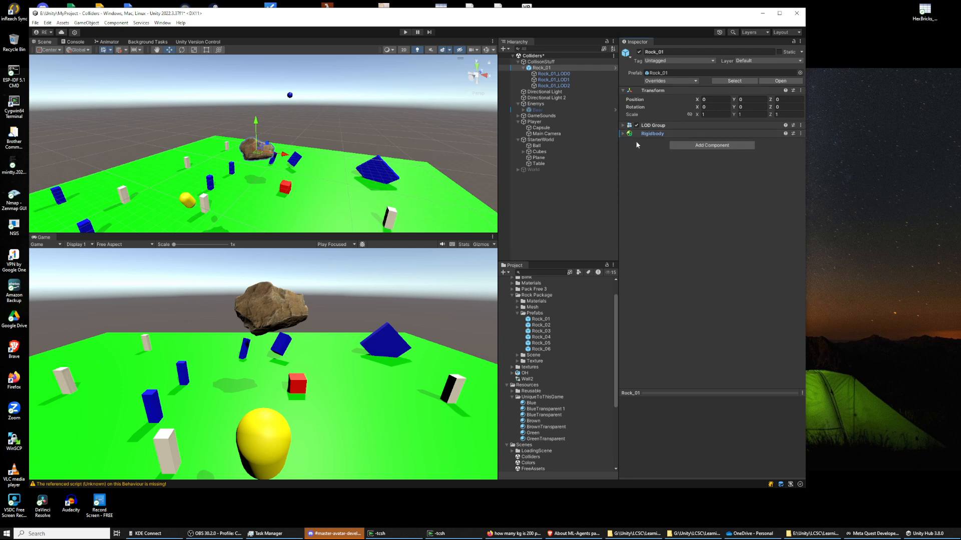
pyautogui.click(688, 146)
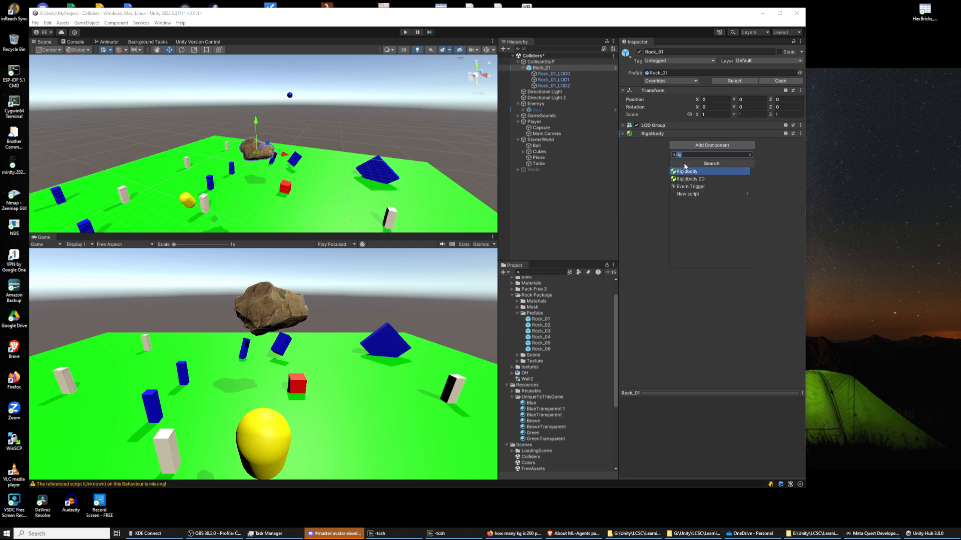
pyautogui.write('col')
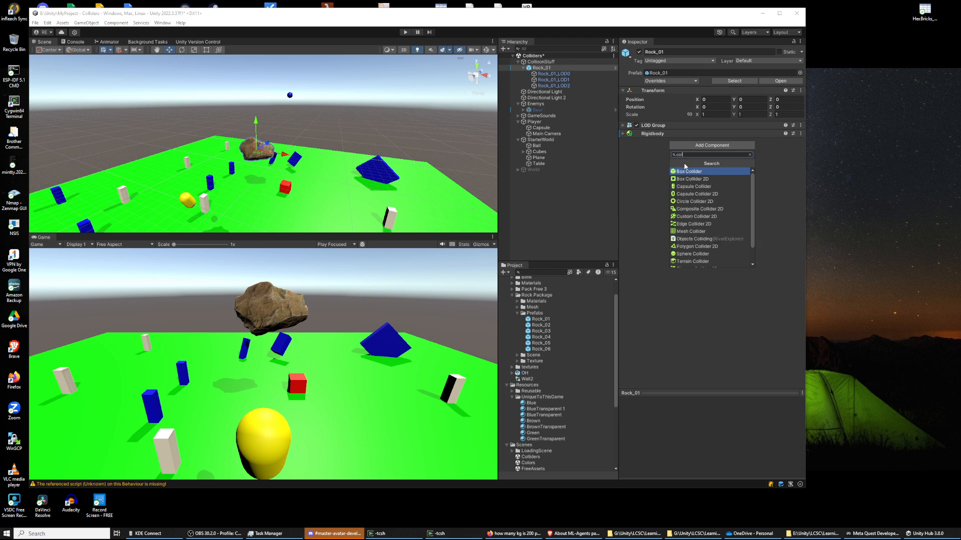
pyautogui.click(697, 172)
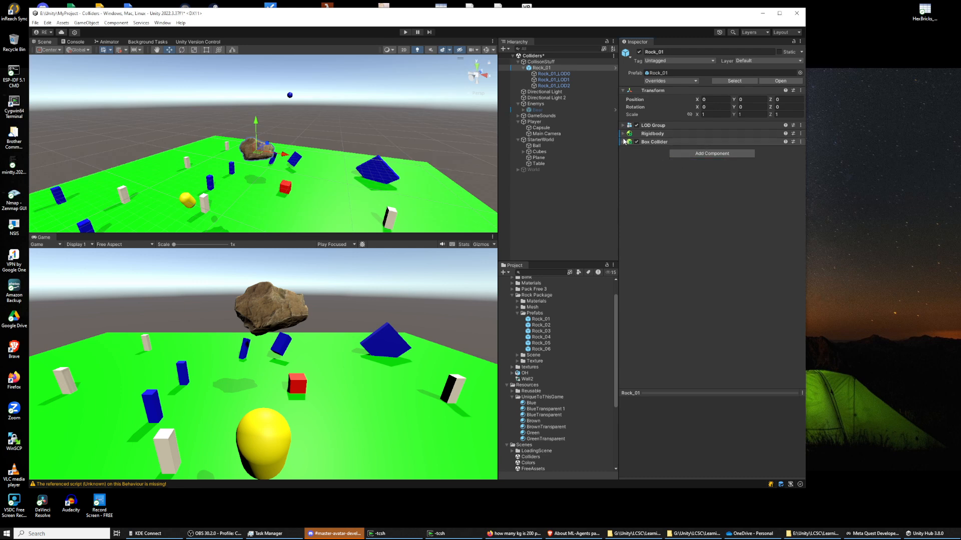
pyautogui.click(628, 143)
# Step: Stretch Rock_01's box collider to about 6.39 in X and 2.40 in Y around the rock, keeping collider editing active
pyautogui.click(700, 152)
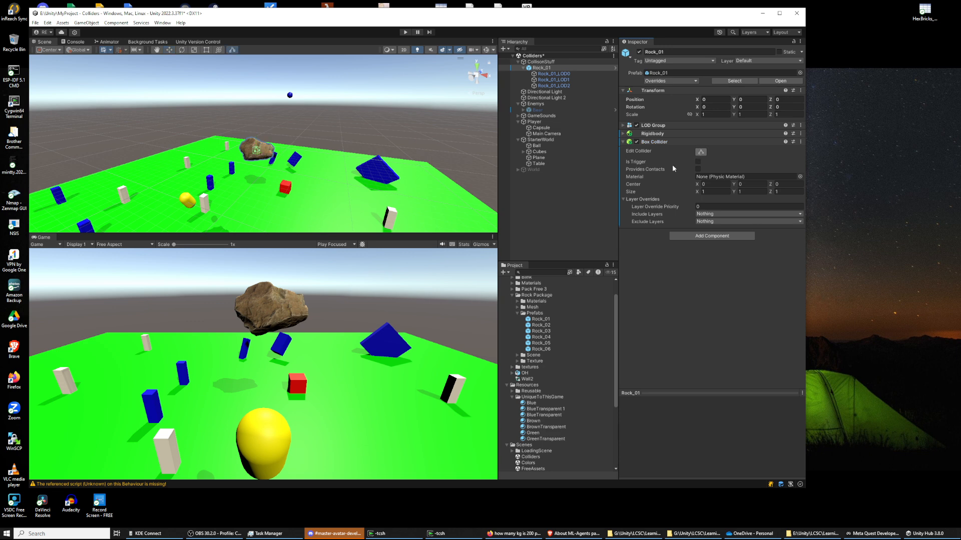
pyautogui.scroll(4, 295, 169)
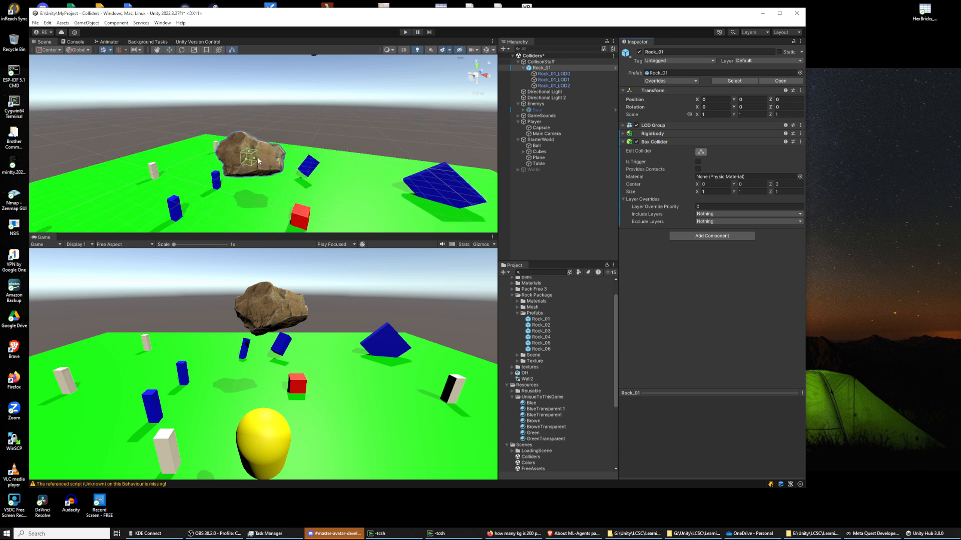
pyautogui.moveTo(259, 161); pyautogui.dragTo(246, 135)
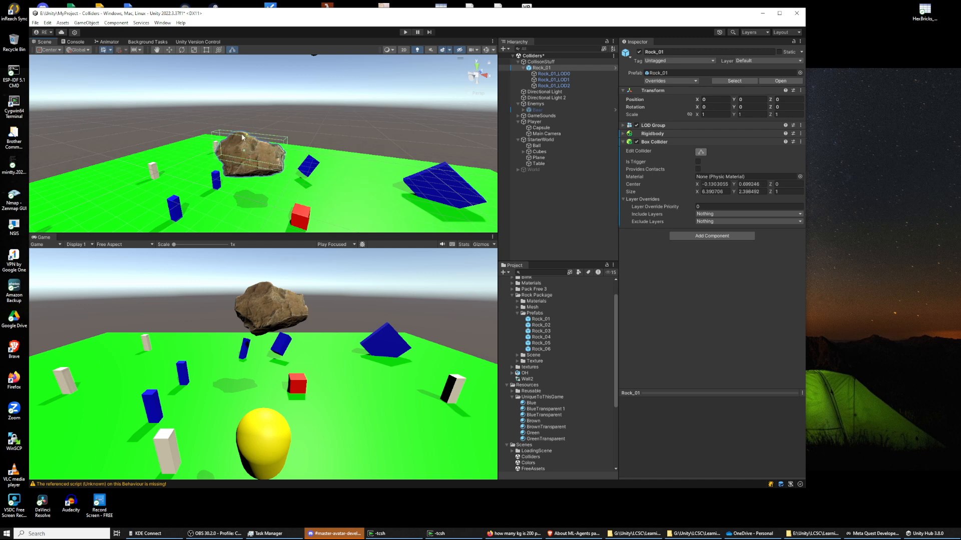
pyautogui.click(245, 169)
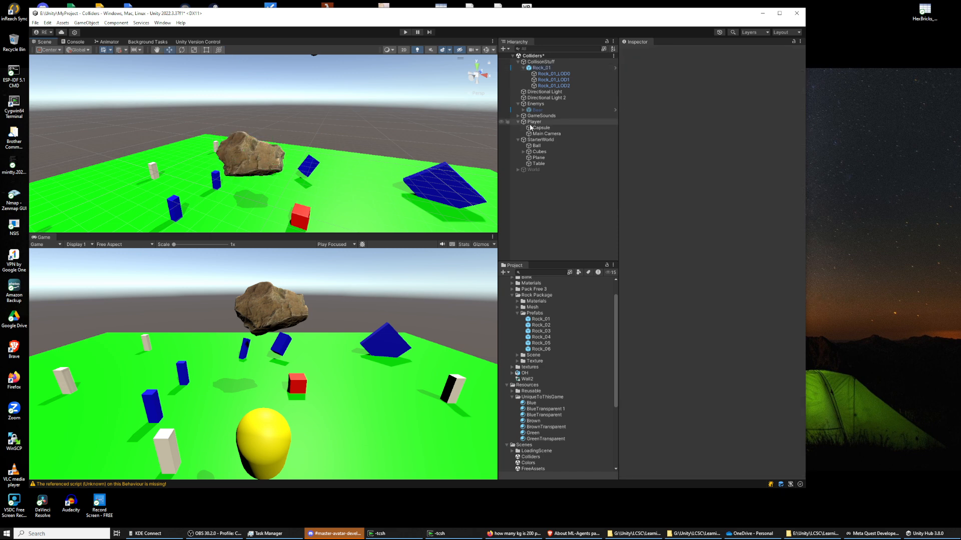
pyautogui.click(541, 67)
pyautogui.click(701, 151)
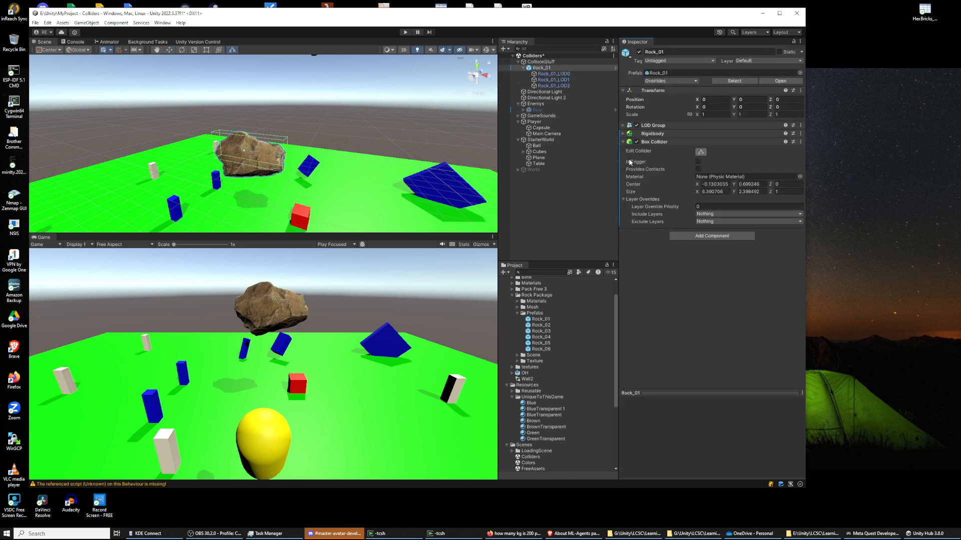
# Step: Enlarge the Scene view and pull the box collider's negative-Z face outward to a depth of about 1.40
pyautogui.moveTo(275, 234); pyautogui.dragTo(274, 352)
pyautogui.moveTo(327, 200); pyautogui.dragTo(264, 216, button='middle')
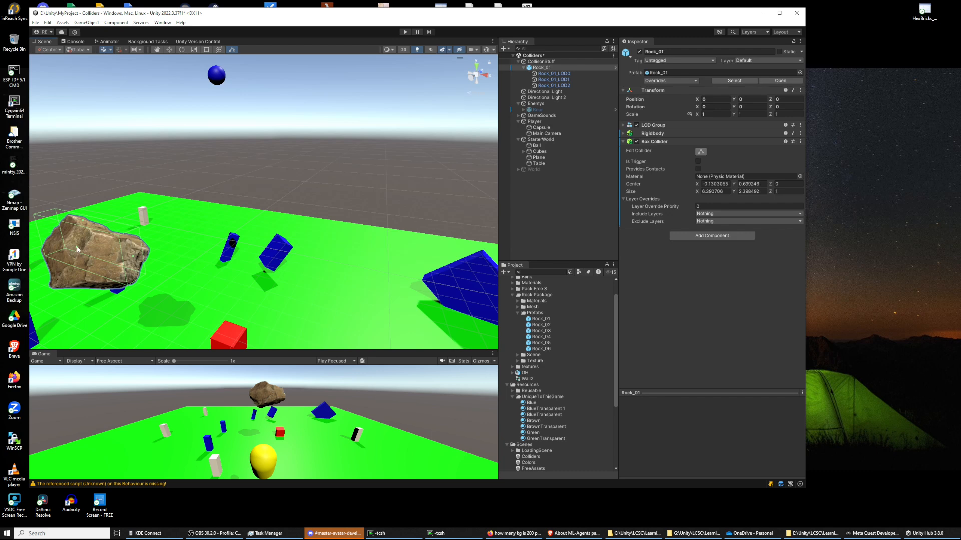
pyautogui.moveTo(77, 246); pyautogui.dragTo(71, 252)
pyautogui.moveTo(141, 230); pyautogui.dragTo(121, 228, button='right')
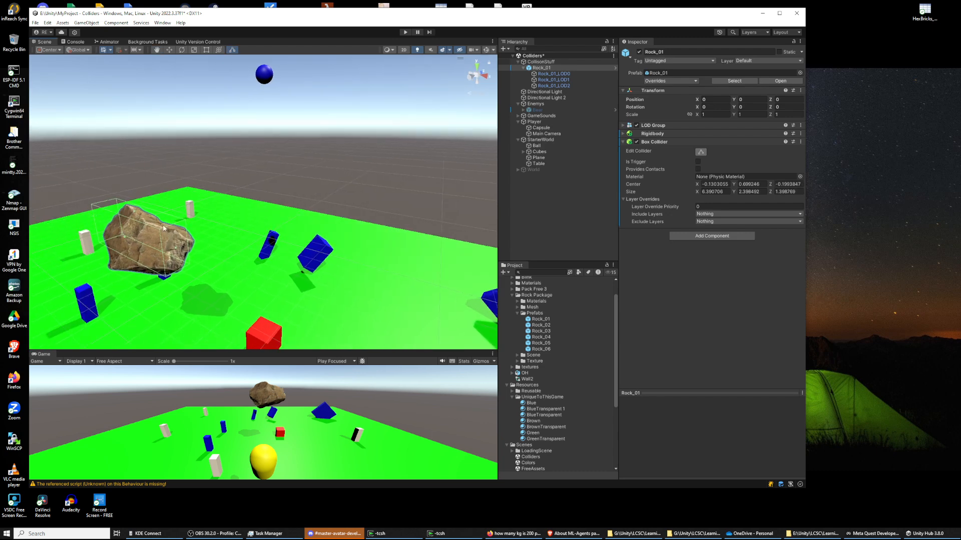
pyautogui.scroll(2, 159, 228)
pyautogui.moveTo(159, 227); pyautogui.dragTo(190, 212, button='middle')
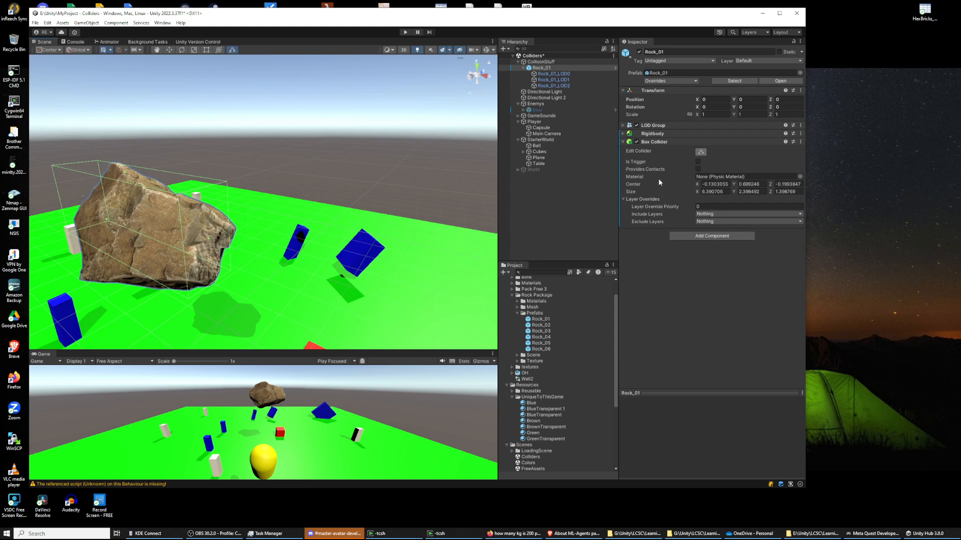
# Step: Set the box collider's Z size to 2.68
pyautogui.click(770, 195)
pyautogui.write('2.75')
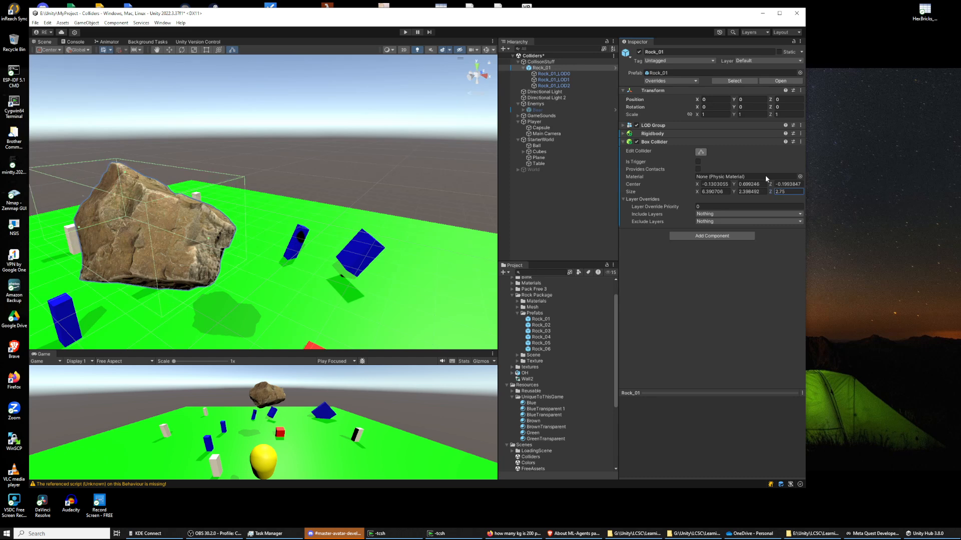
pyautogui.moveTo(766, 175); pyautogui.dragTo(765, 176)
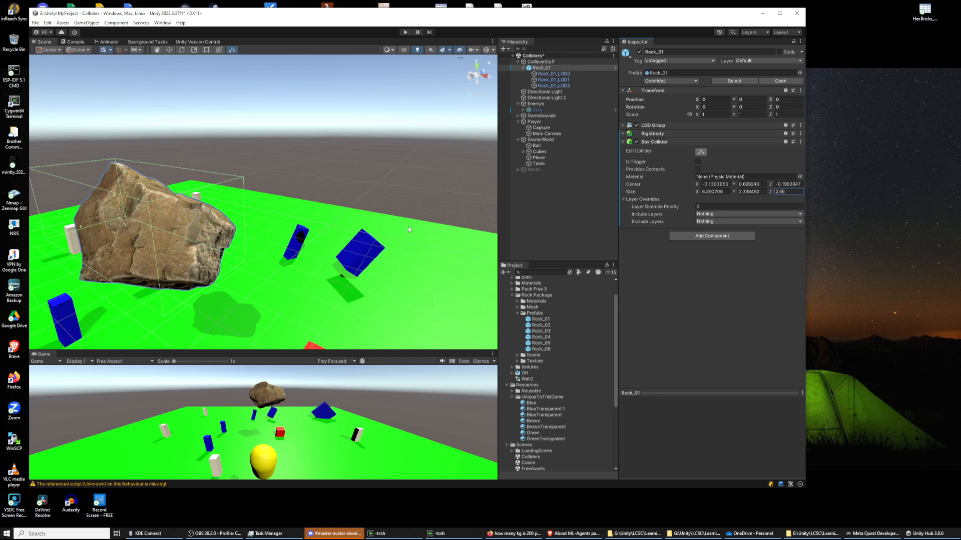
# Step: Extend the box collider's bottom face downward to a Y size of about 3.80 and inspect its fit around the rock
pyautogui.moveTo(358, 247); pyautogui.dragTo(388, 212, button='middle')
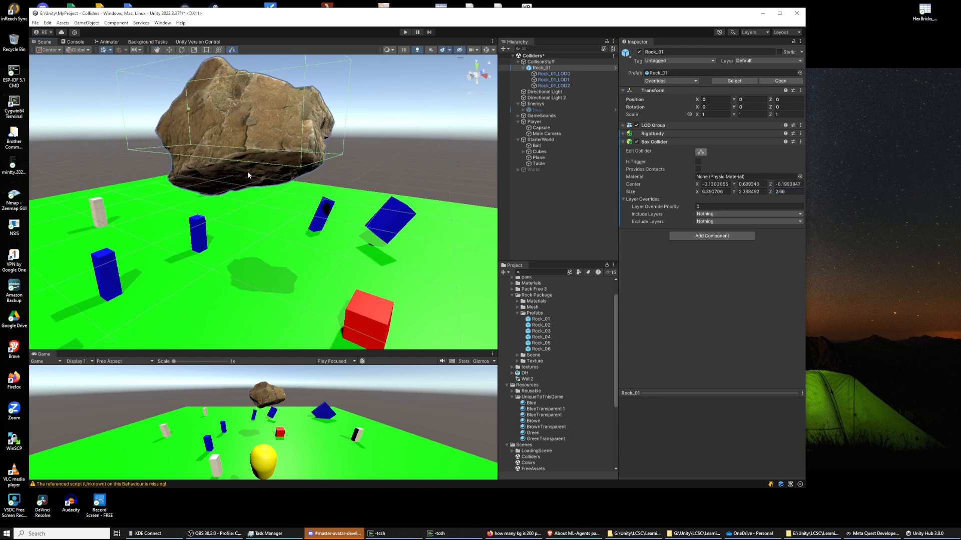
pyautogui.moveTo(230, 159); pyautogui.dragTo(222, 198)
pyautogui.moveTo(217, 176); pyautogui.dragTo(242, 171, button='right')
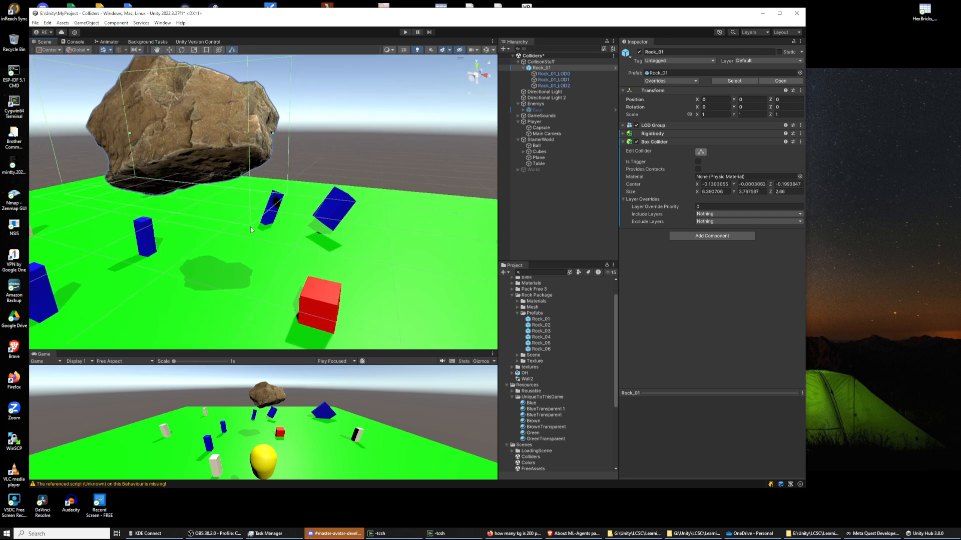
pyautogui.moveTo(240, 168); pyautogui.dragTo(254, 197, button='middle')
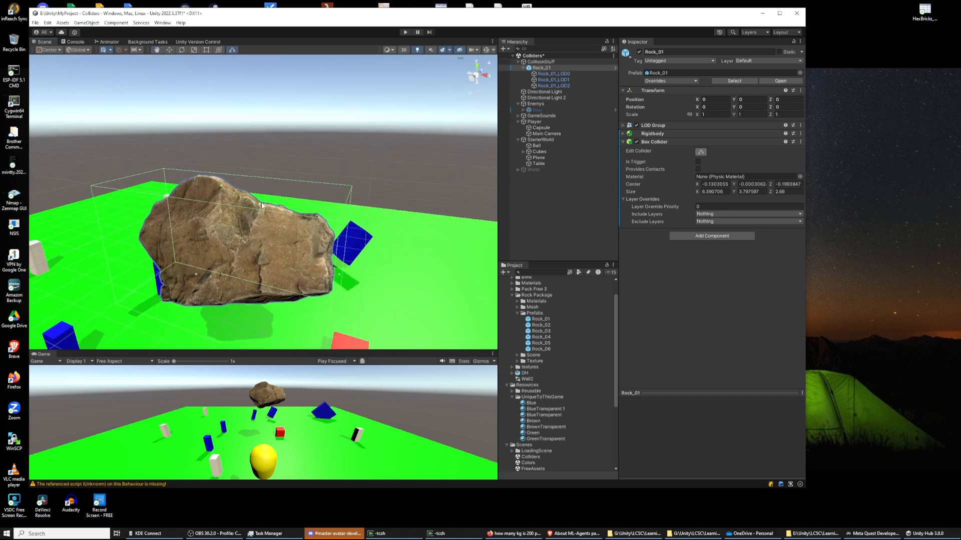
pyautogui.moveTo(297, 151); pyautogui.dragTo(246, 169, button='right')
pyautogui.moveTo(308, 161); pyautogui.dragTo(283, 157, button='middle')
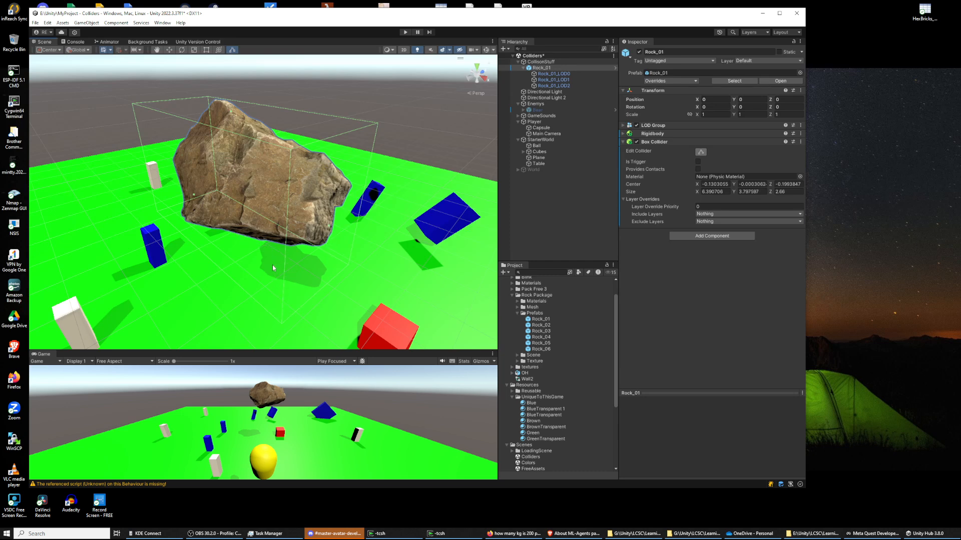
# Step: Run the scene with an enlarged Game view, move the player up against the rock and back away, and stop the run
pyautogui.click(409, 32)
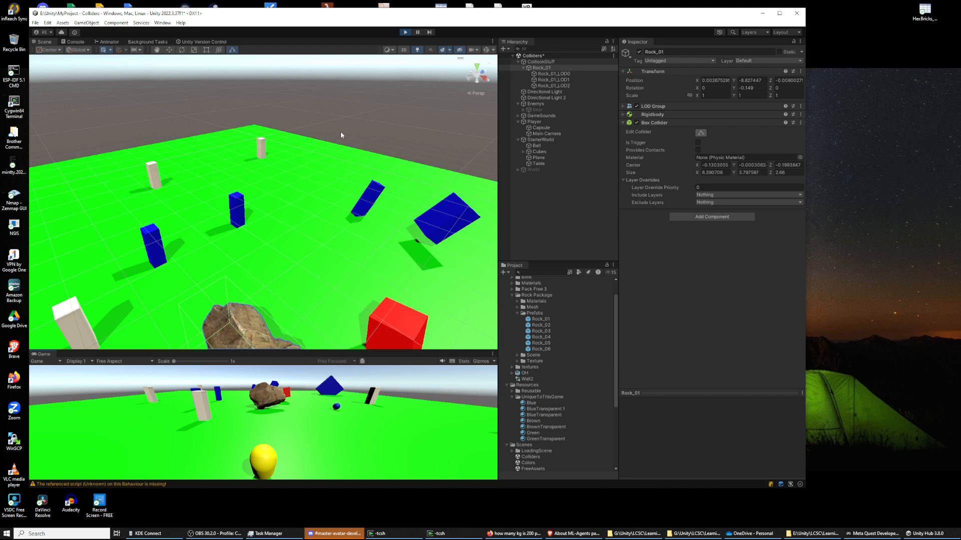
pyautogui.moveTo(319, 351); pyautogui.dragTo(319, 202)
pyautogui.press('w')
pyautogui.press('d')
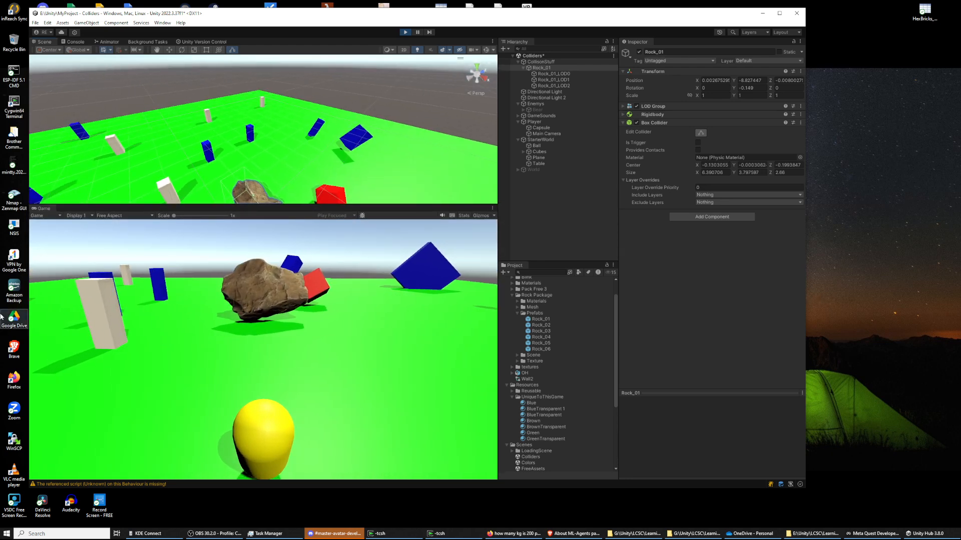
pyautogui.press('w')
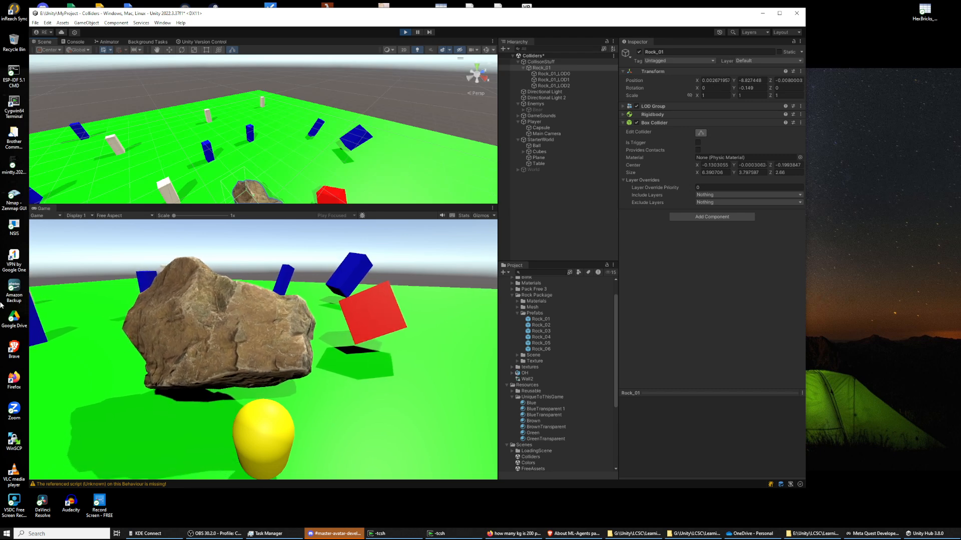
pyautogui.press('s')
pyautogui.press('s')
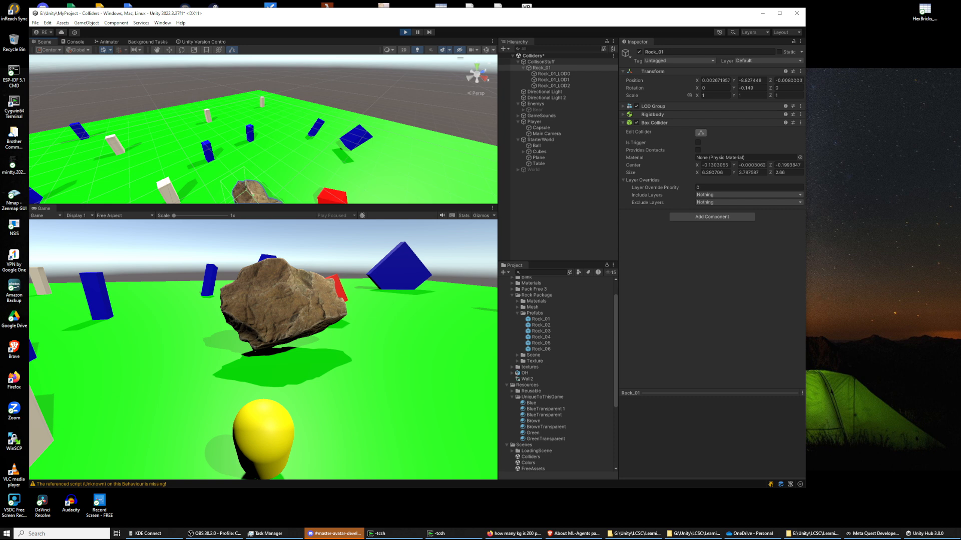
pyautogui.click(405, 33)
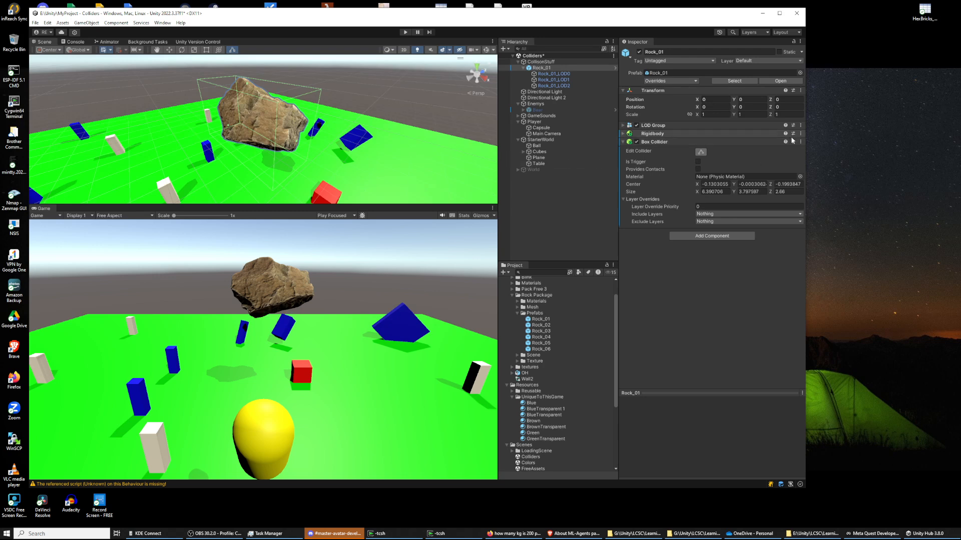
# Step: Remove the Box Collider component from Rock_01
pyautogui.click(800, 141)
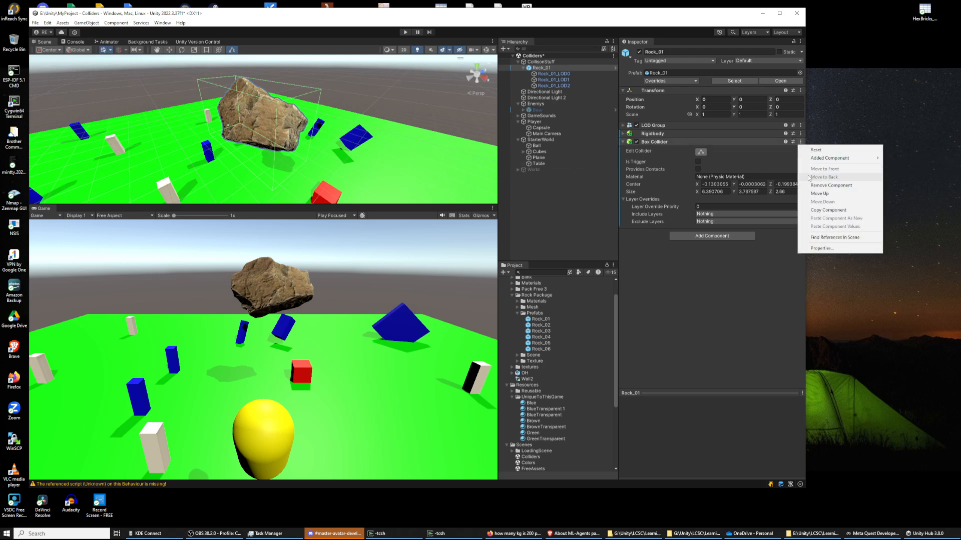
pyautogui.click(772, 161)
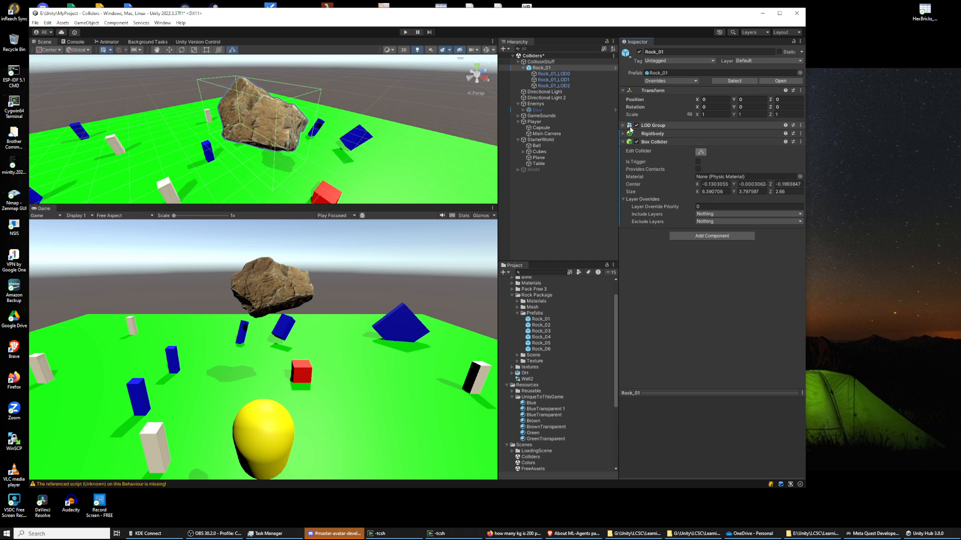
pyautogui.click(800, 141)
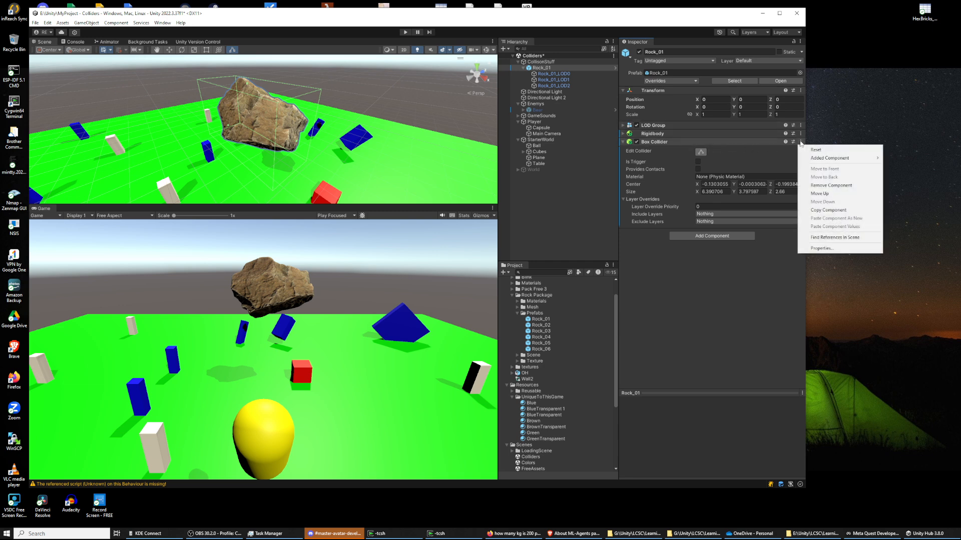
pyautogui.click(821, 185)
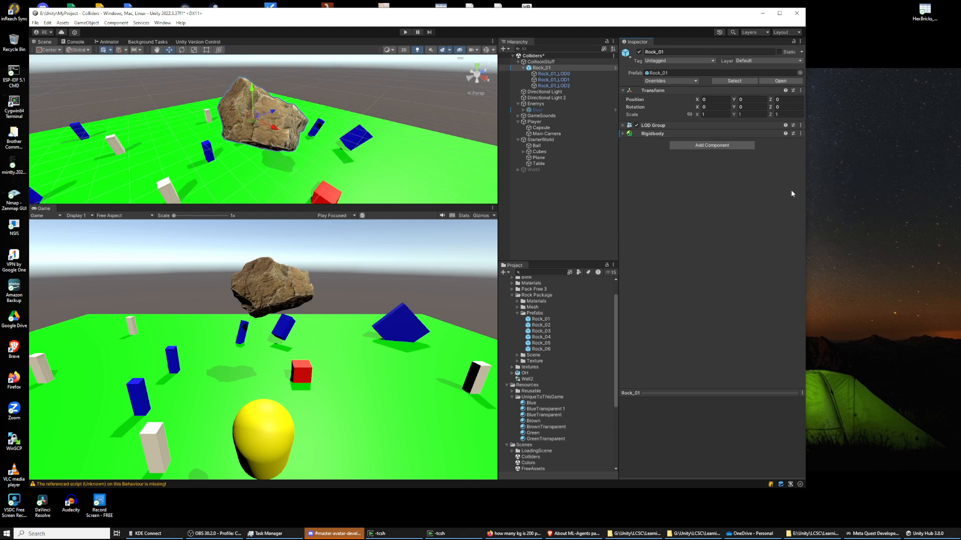
# Step: Add a Mesh Collider to Rock_01, show its settings, and test it in a short run with no mesh assigned
pyautogui.click(725, 145)
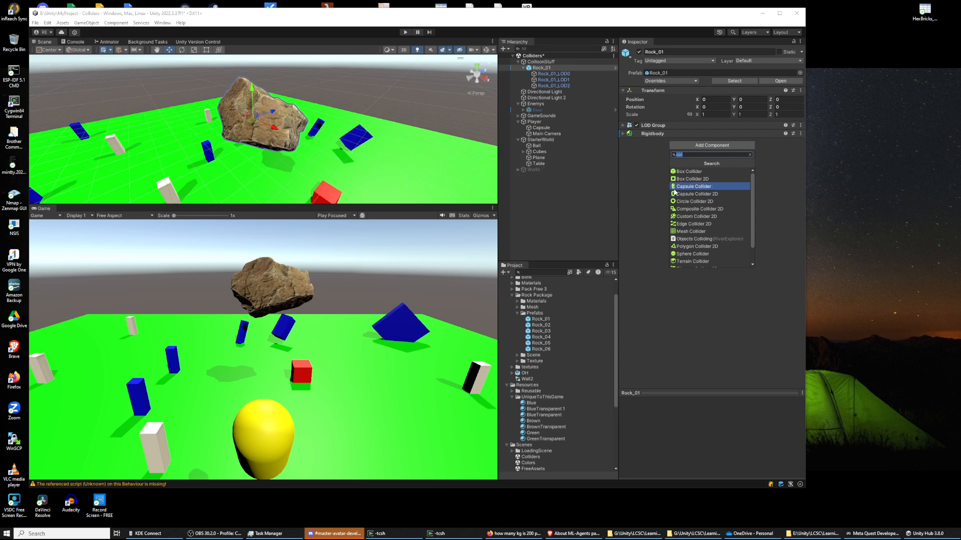
pyautogui.click(685, 231)
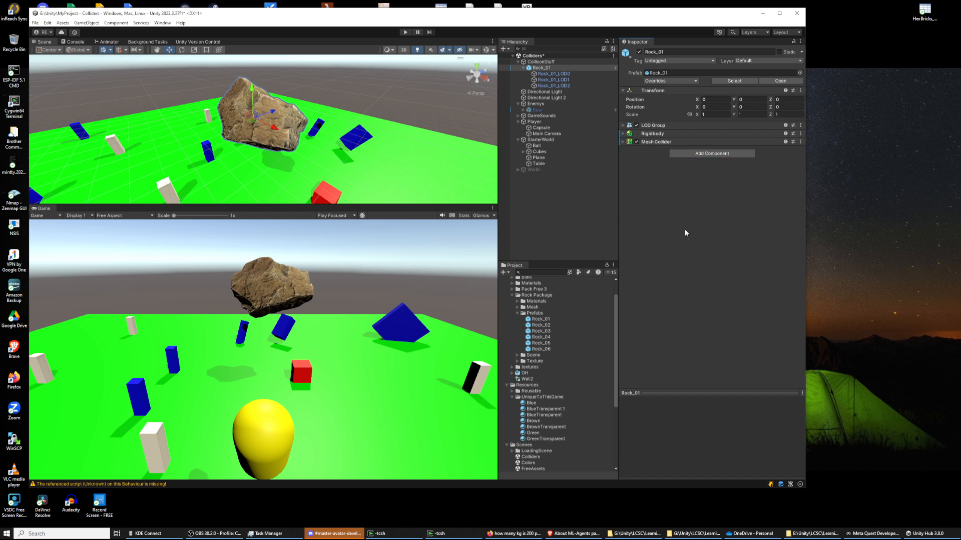
pyautogui.click(623, 143)
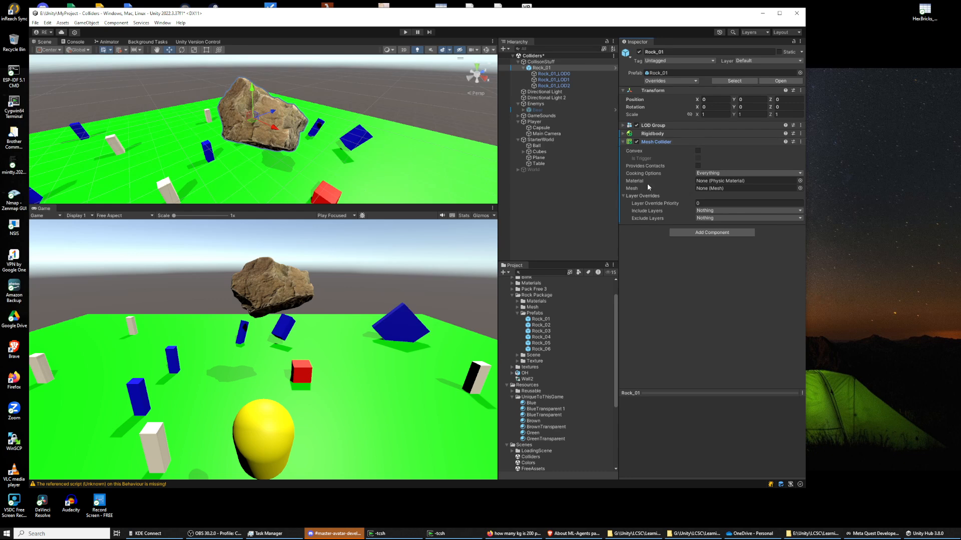
pyautogui.click(402, 32)
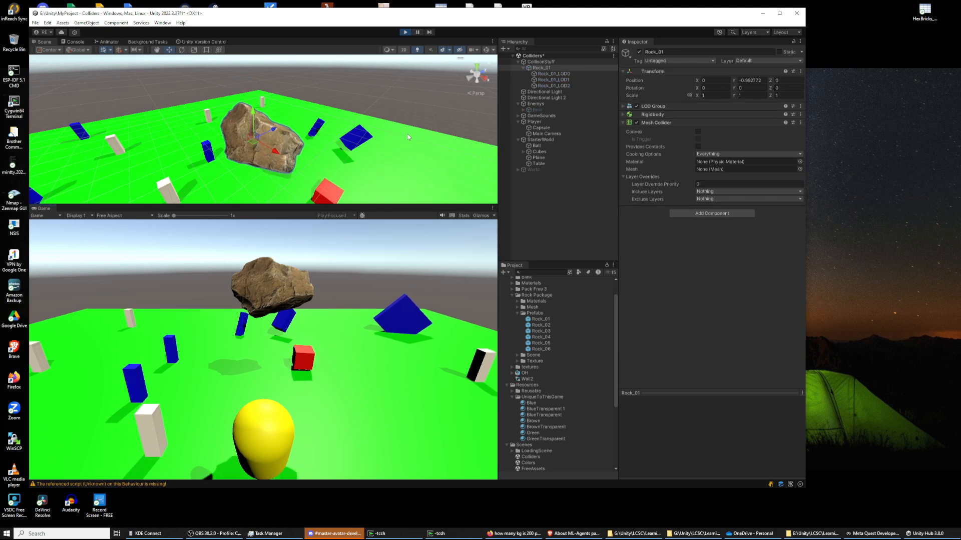
pyautogui.click(405, 32)
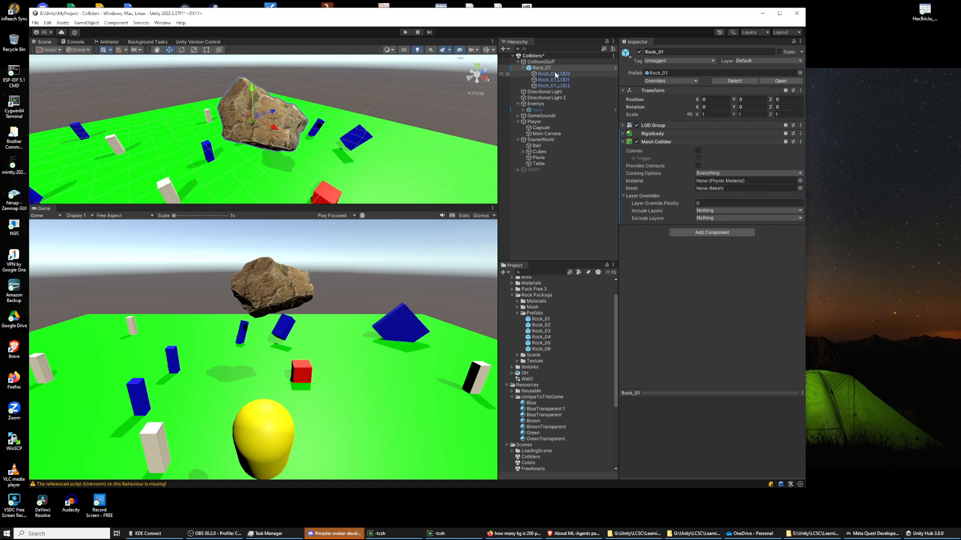
# Step: Assign Rock_01_LOD0 as the Mesh Collider's mesh and test the rock in a short run of the scene
pyautogui.click(800, 188)
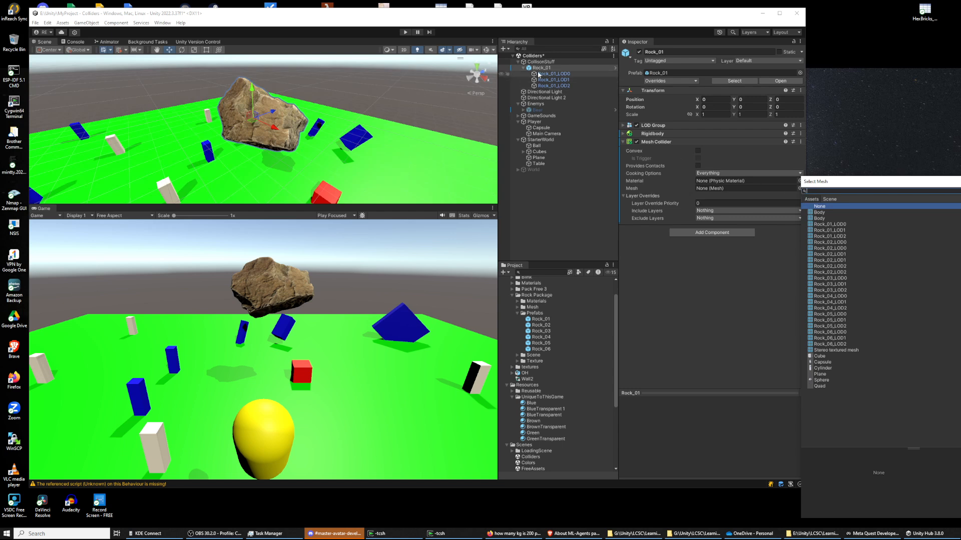
pyautogui.click(847, 224)
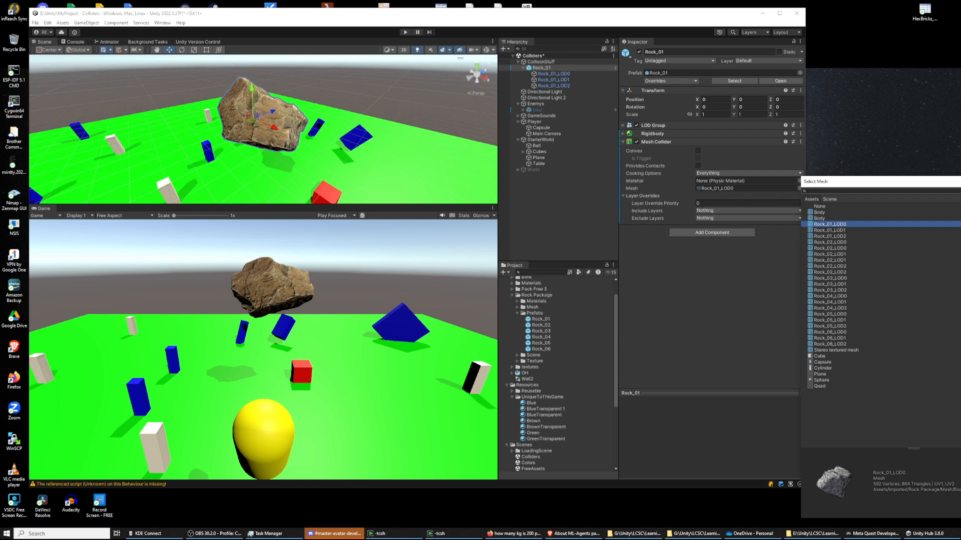
pyautogui.click(960, 182)
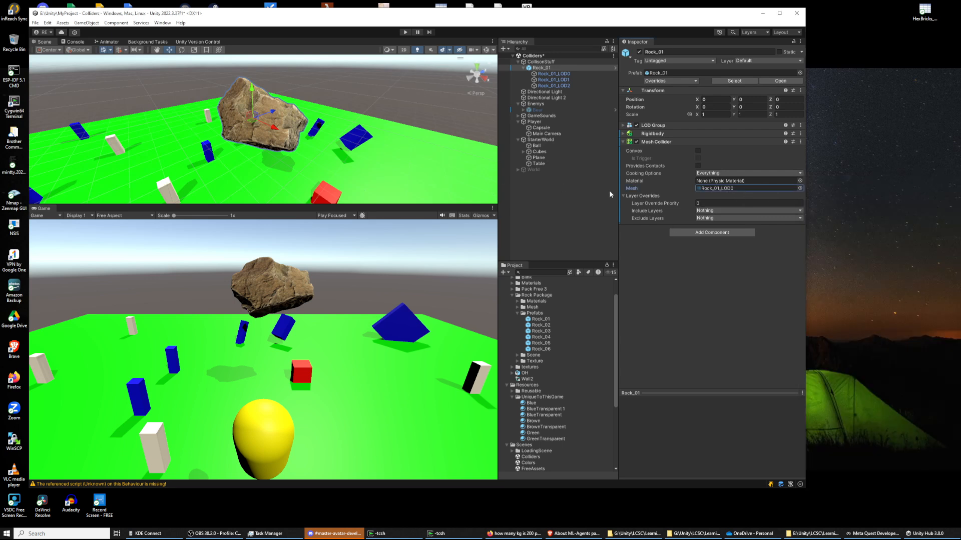
pyautogui.click(799, 189)
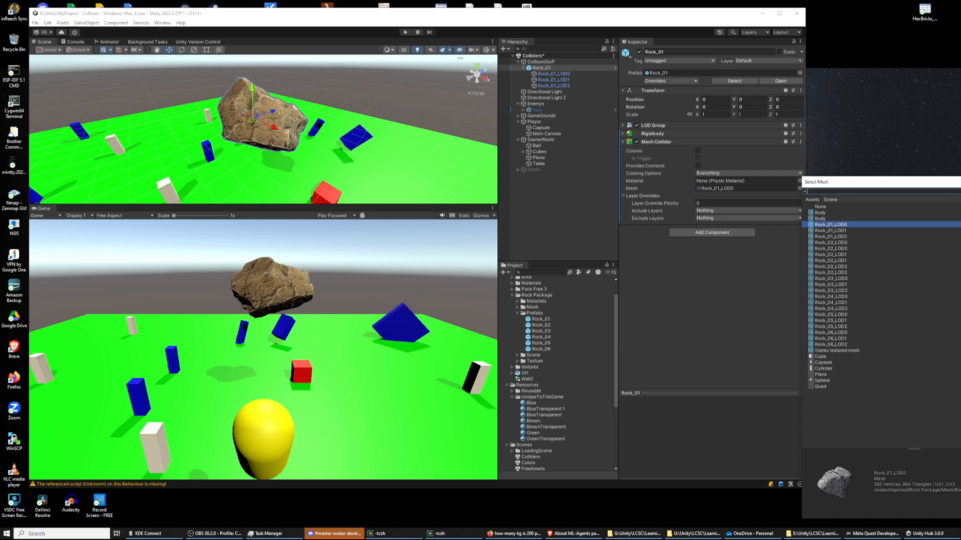
pyautogui.click(960, 183)
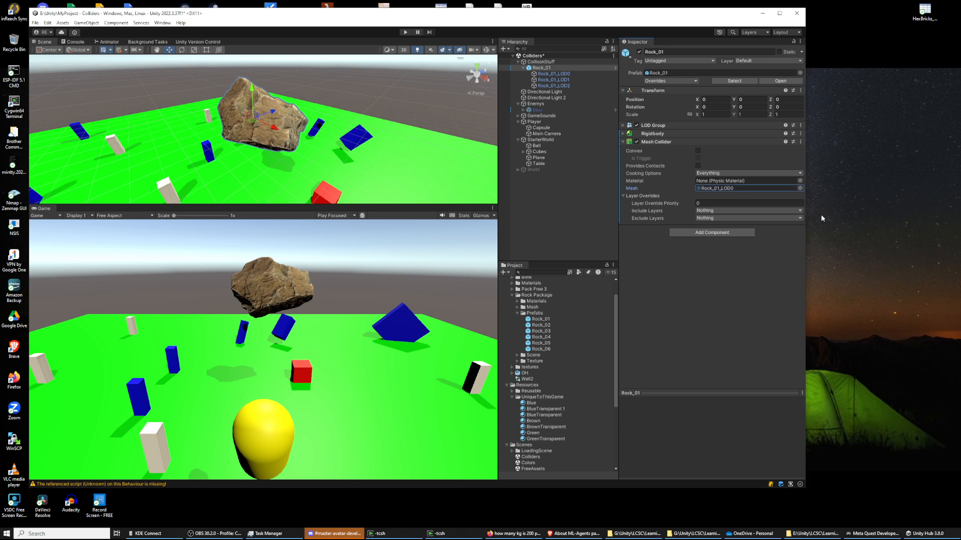
pyautogui.click(406, 32)
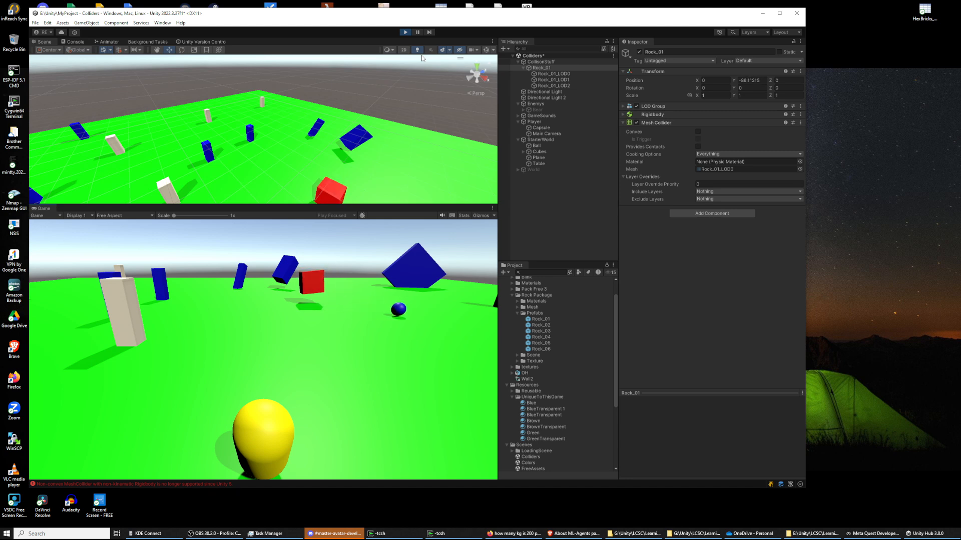
pyautogui.click(405, 32)
# Step: Make the rock's Mesh Collider convex and run the scene
pyautogui.click(697, 150)
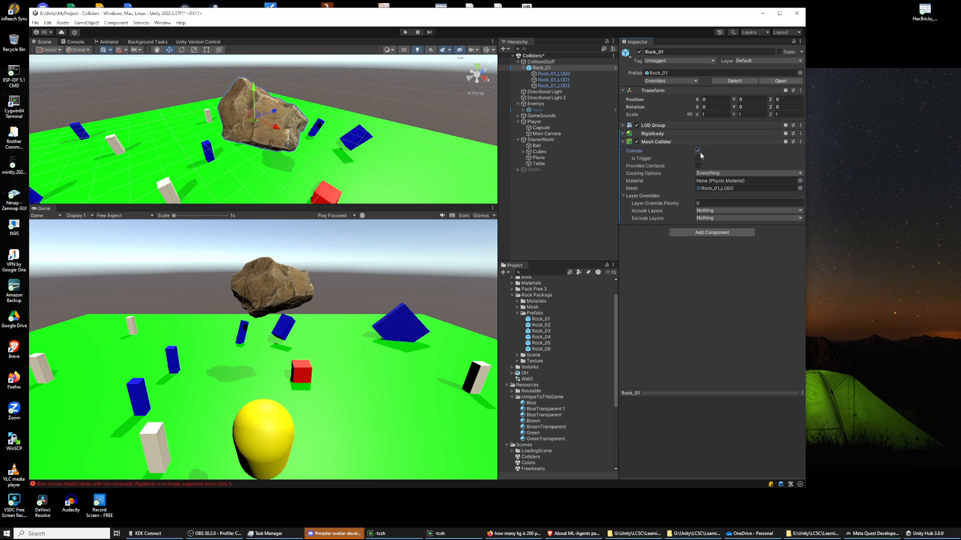
pyautogui.click(406, 32)
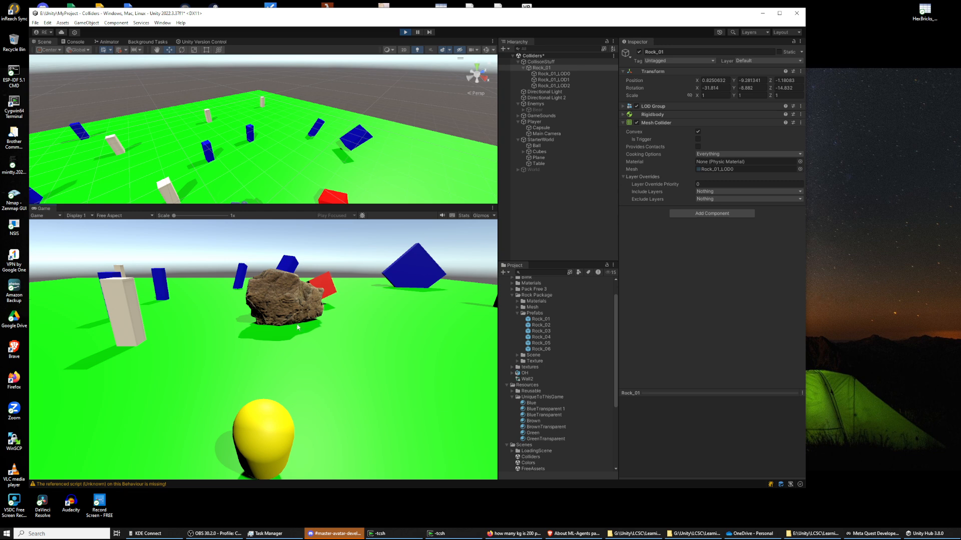
# Step: Enlarge the Scene view and examine up close how the rock rests on the green plane
pyautogui.moveTo(296, 205); pyautogui.dragTo(295, 286)
pyautogui.moveTo(286, 272); pyautogui.dragTo(253, 170, button='middle')
pyautogui.moveTo(183, 194); pyautogui.dragTo(230, 198, button='middle')
pyautogui.moveTo(230, 199); pyautogui.dragTo(253, 175, button='right')
pyautogui.moveTo(254, 219); pyautogui.dragTo(280, 228, button='middle')
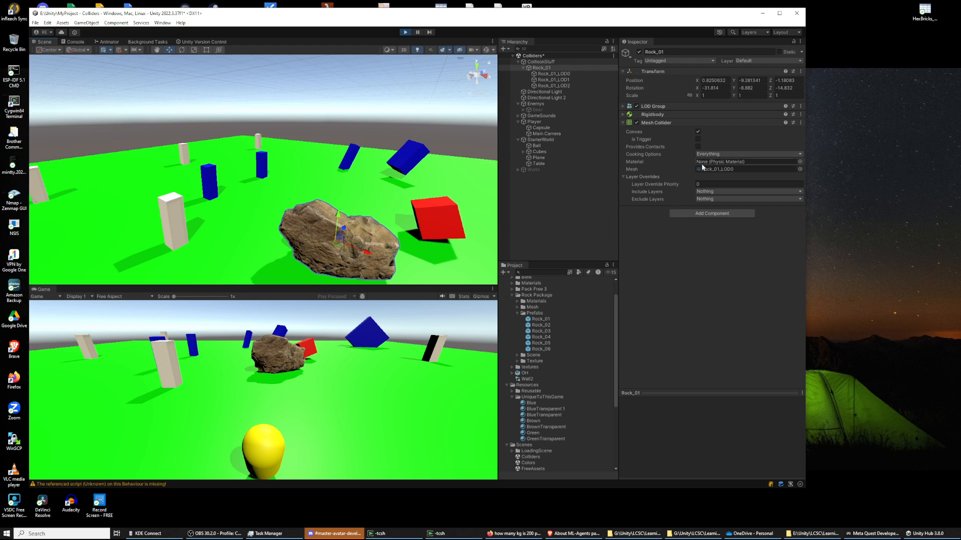
pyautogui.scroll(3, 329, 180)
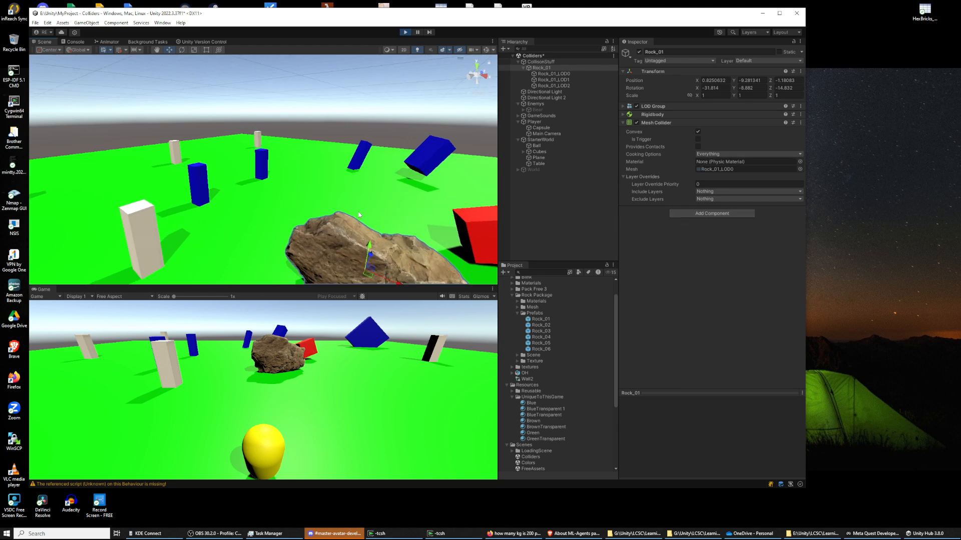
pyautogui.moveTo(328, 180); pyautogui.dragTo(275, 111, button='middle')
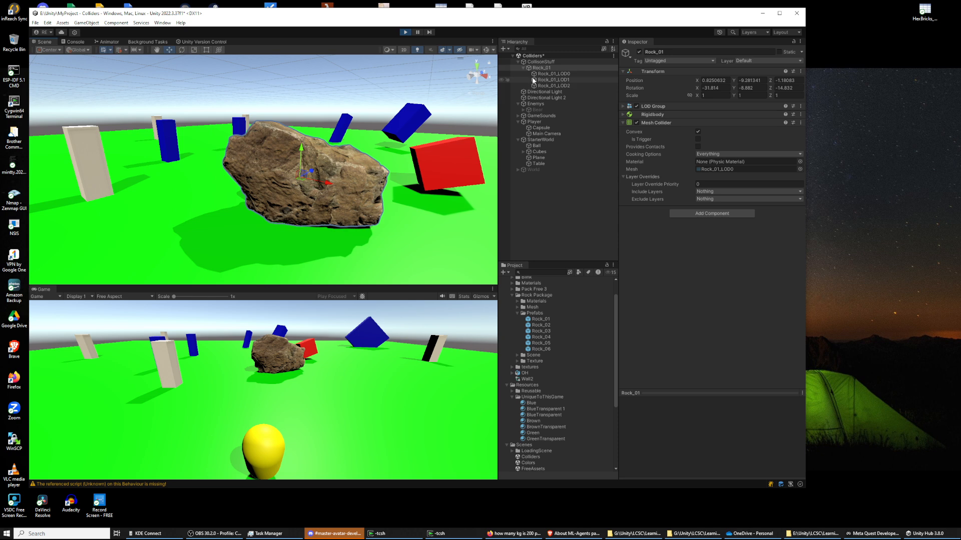
# Step: Select Rock_01_LOD0 and Rock_01_LOD2 to compare their outlines, and reselect Rock_01 to inspect the rock
pyautogui.click(545, 73)
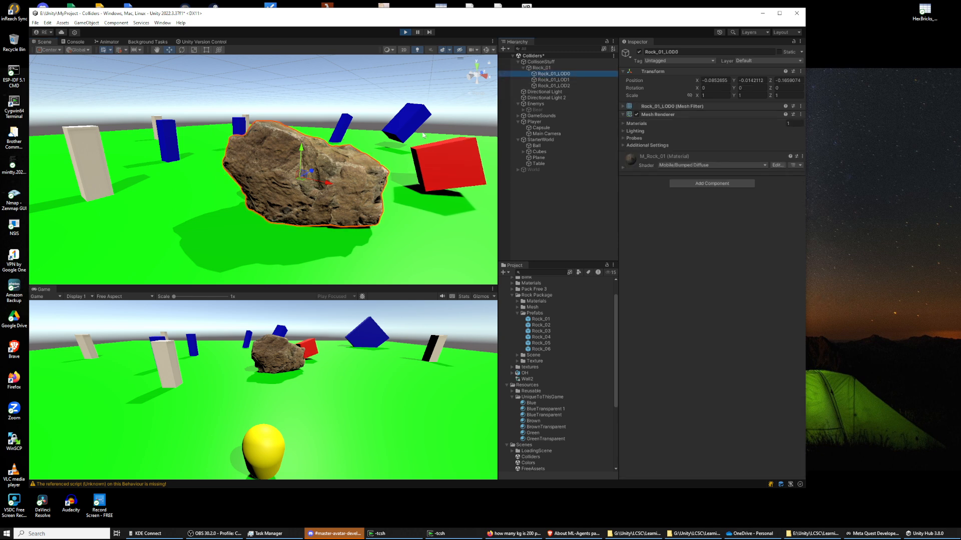
pyautogui.click(560, 86)
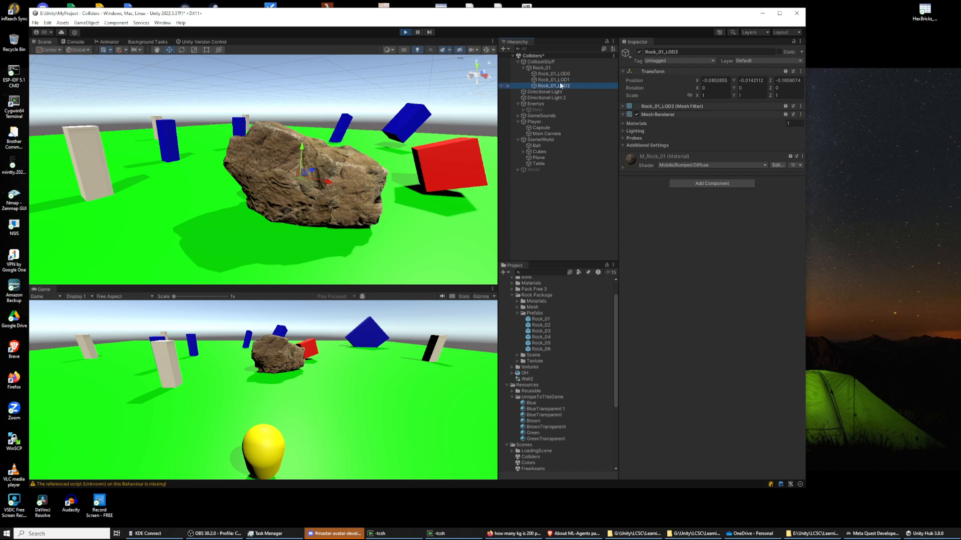
pyautogui.click(545, 69)
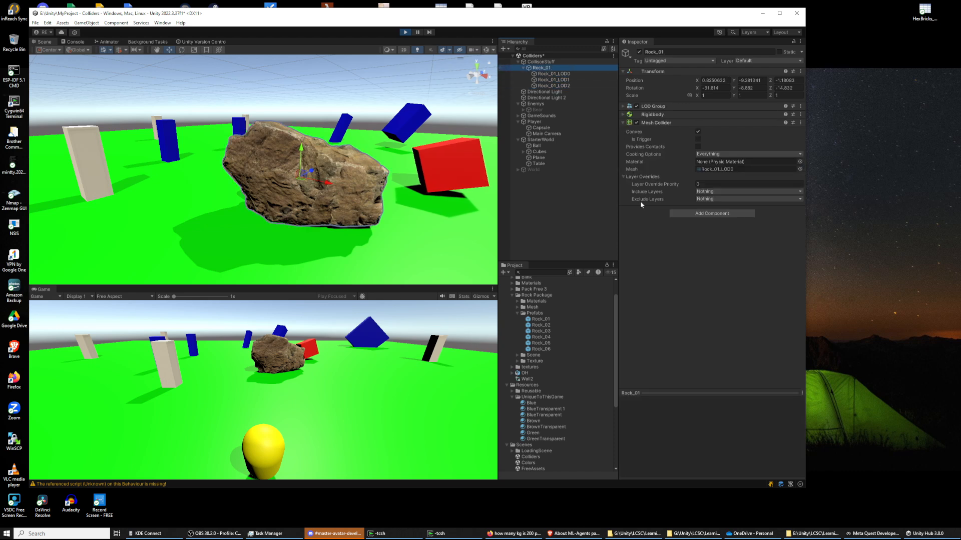
pyautogui.moveTo(431, 148); pyautogui.dragTo(417, 166, button='middle')
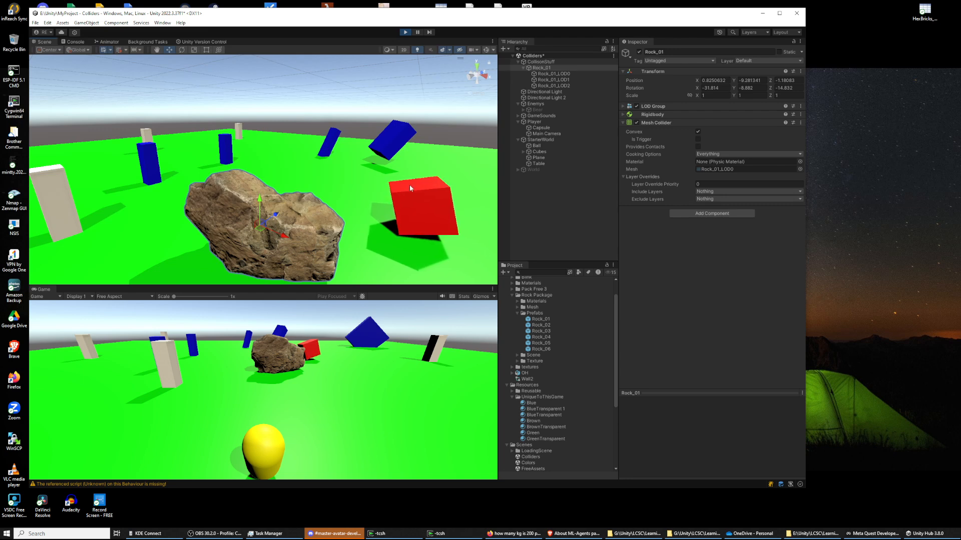
pyautogui.moveTo(329, 246); pyautogui.dragTo(338, 230, button='middle')
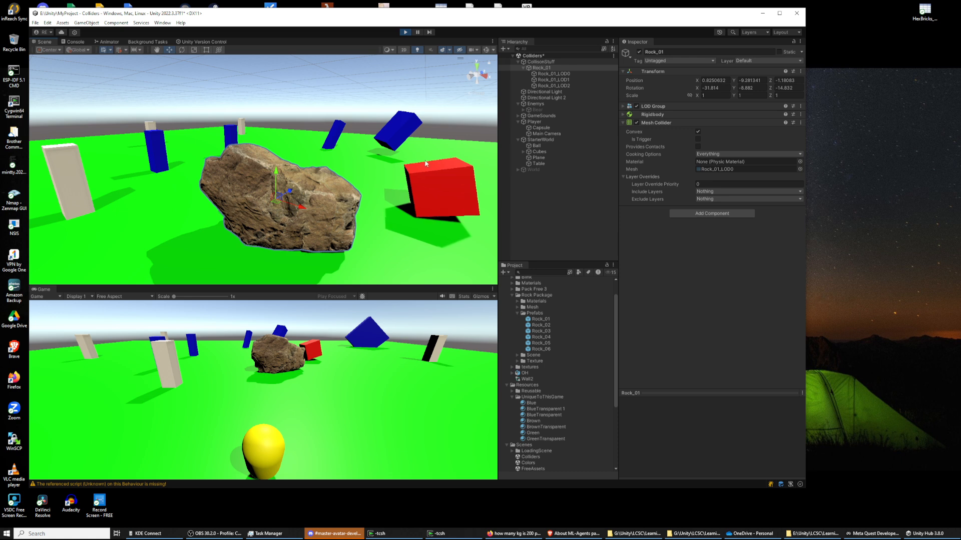
# Step: Look through the Console messages from the top for collider errors and return to the Scene view
pyautogui.click(76, 41)
pyautogui.scroll(17, 283, 140)
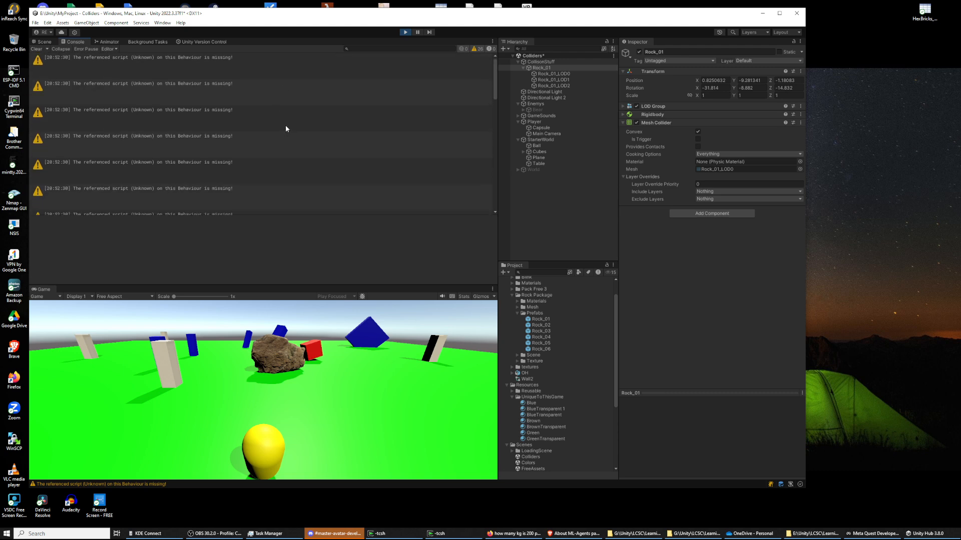
pyautogui.scroll(-3, 286, 129)
pyautogui.scroll(-1, 284, 136)
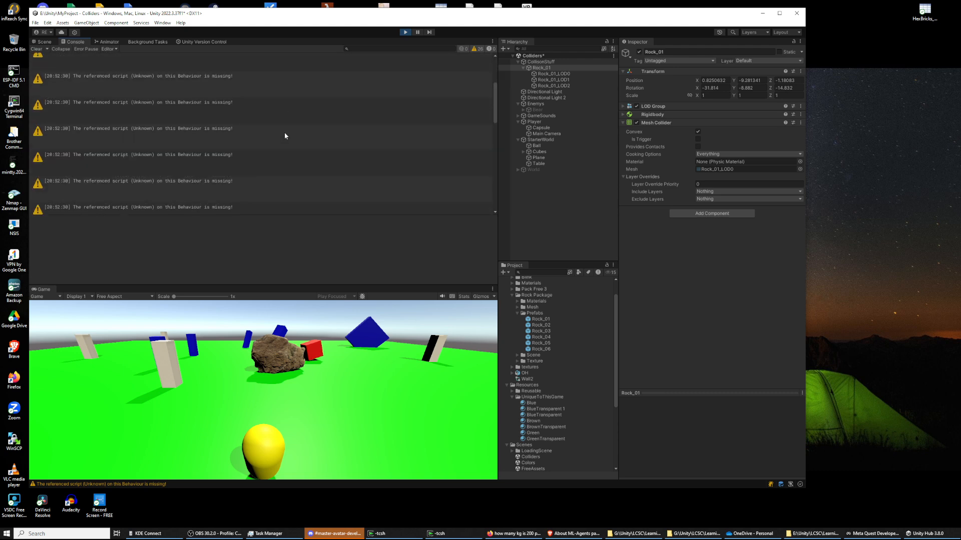
pyautogui.moveTo(492, 87); pyautogui.dragTo(493, 57)
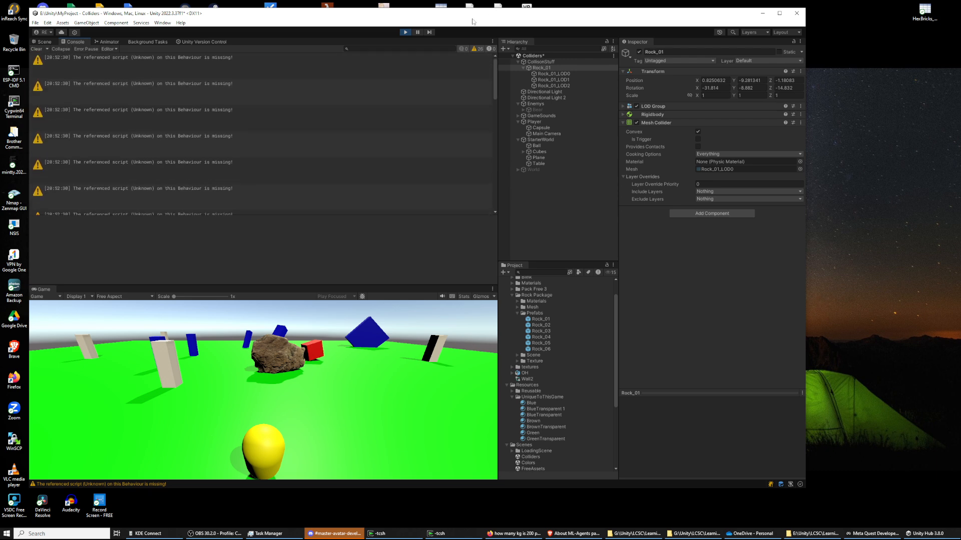
pyautogui.click(44, 42)
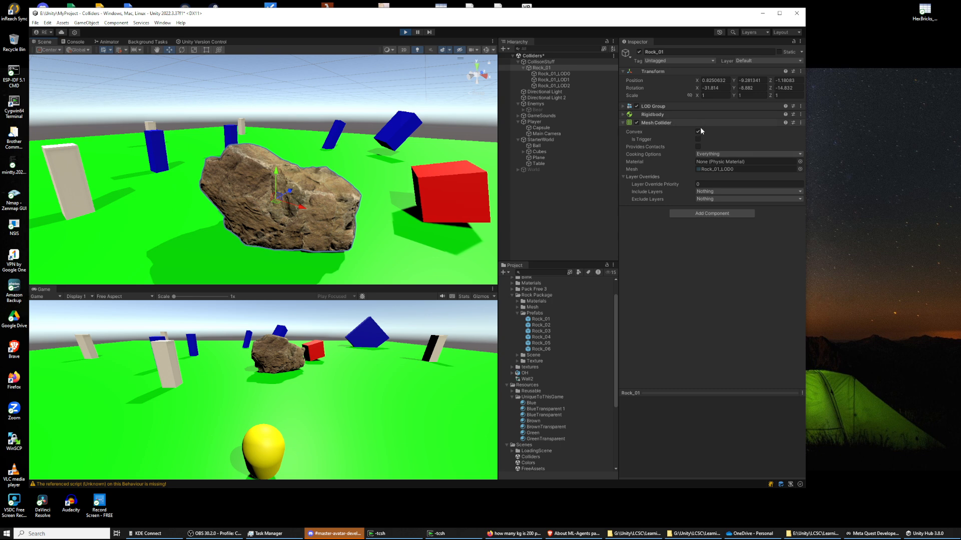
# Step: Stop the run, turn off Use Gravity on the rock's Rigidbody, and test the scene in another short run
pyautogui.click(624, 115)
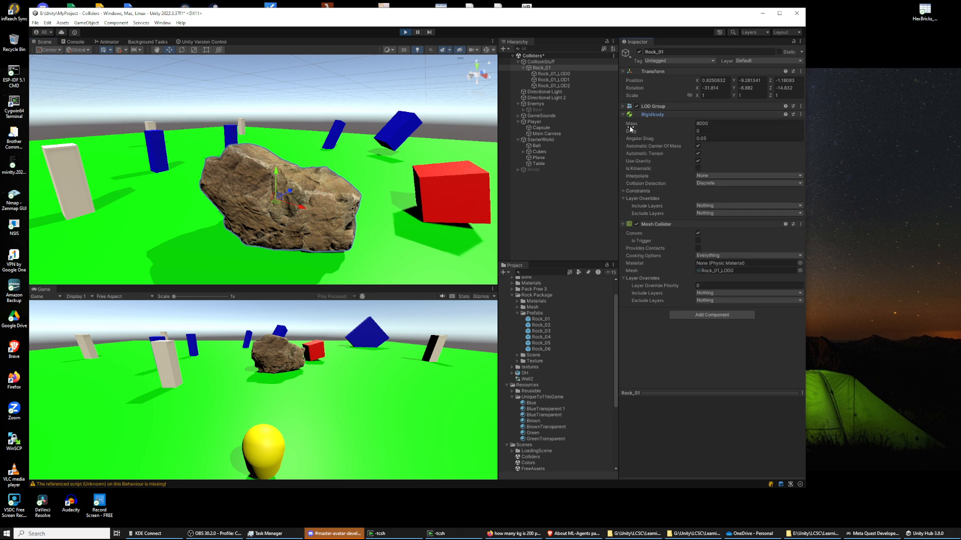
pyautogui.click(403, 32)
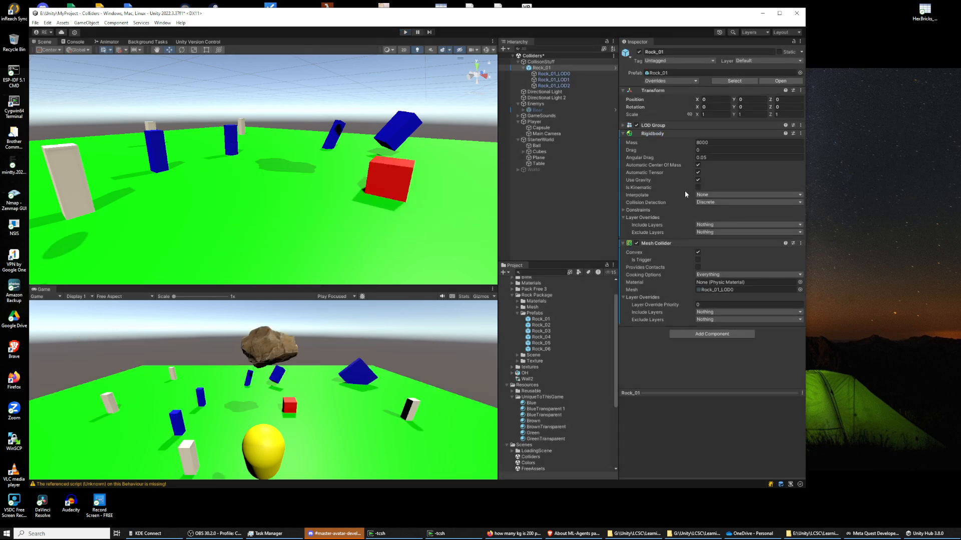
pyautogui.scroll(-5, 400, 200)
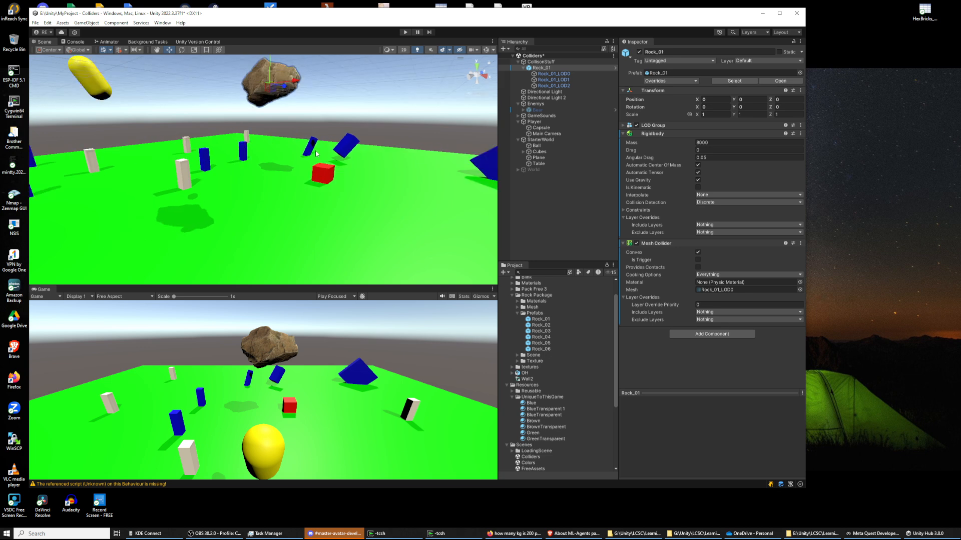
pyautogui.click(681, 179)
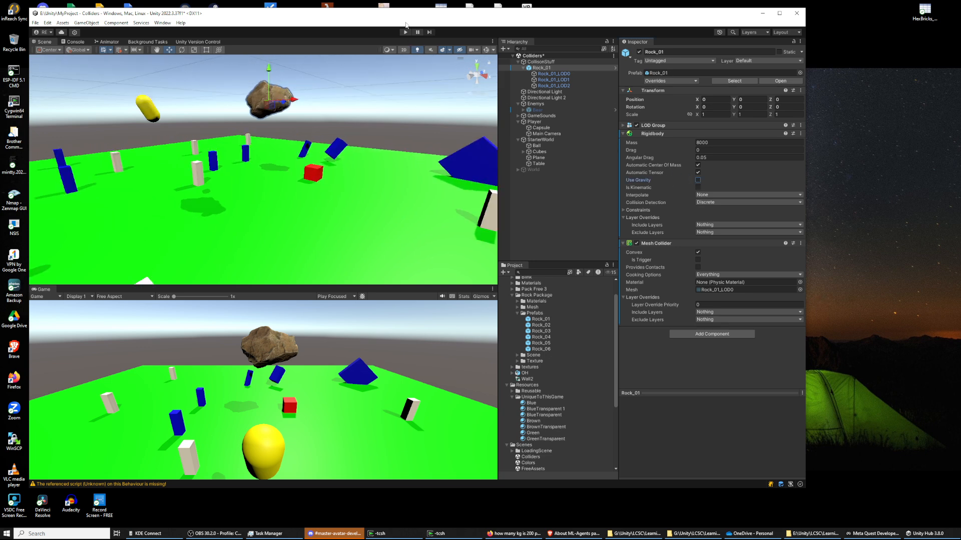
pyautogui.click(405, 31)
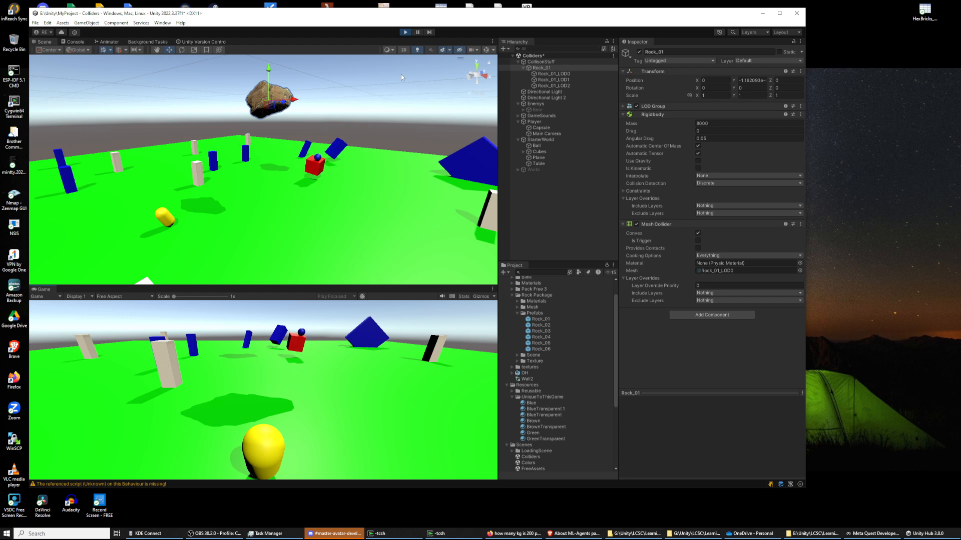
pyautogui.click(405, 32)
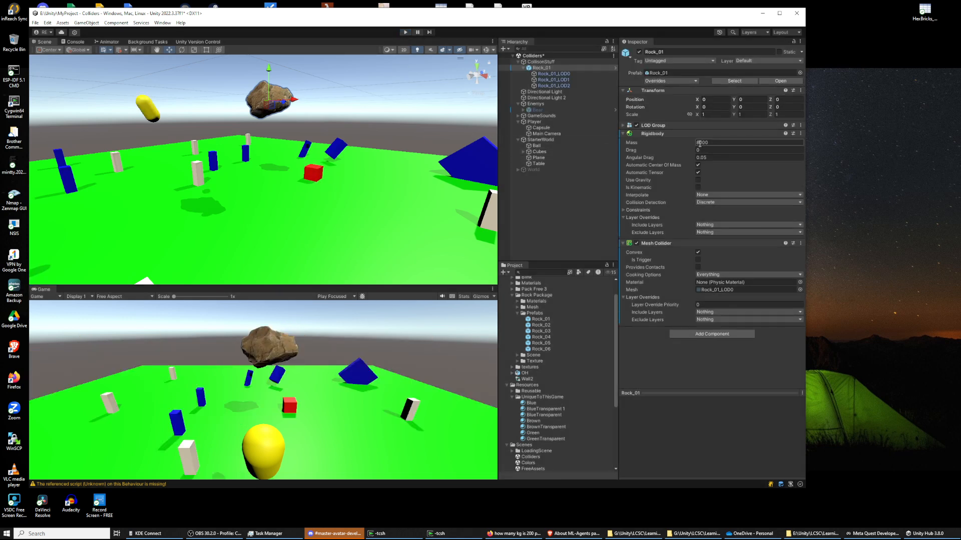
# Step: Turn Use Gravity on for the rock's Rigidbody, expand its Constraints, and test the falling rock in a run
pyautogui.click(698, 180)
pyautogui.click(624, 211)
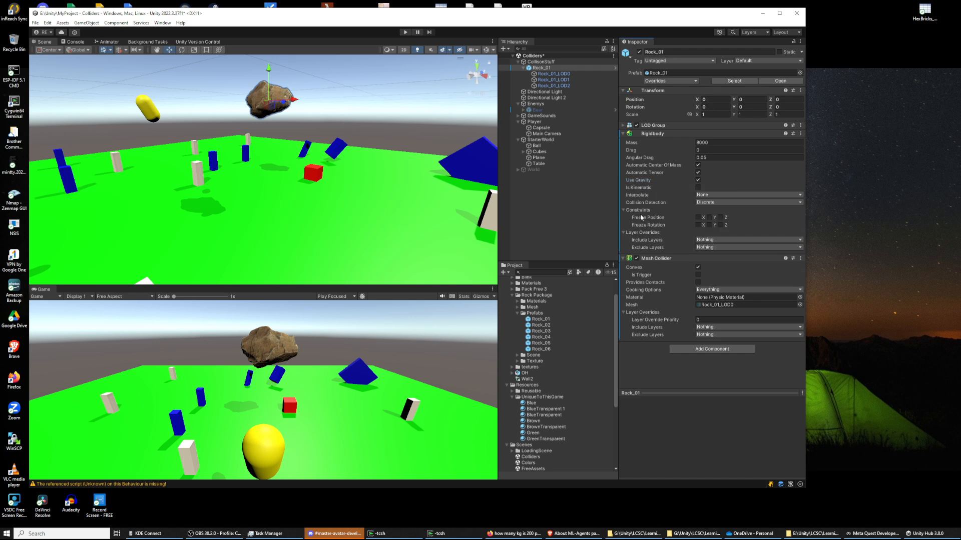
pyautogui.click(405, 32)
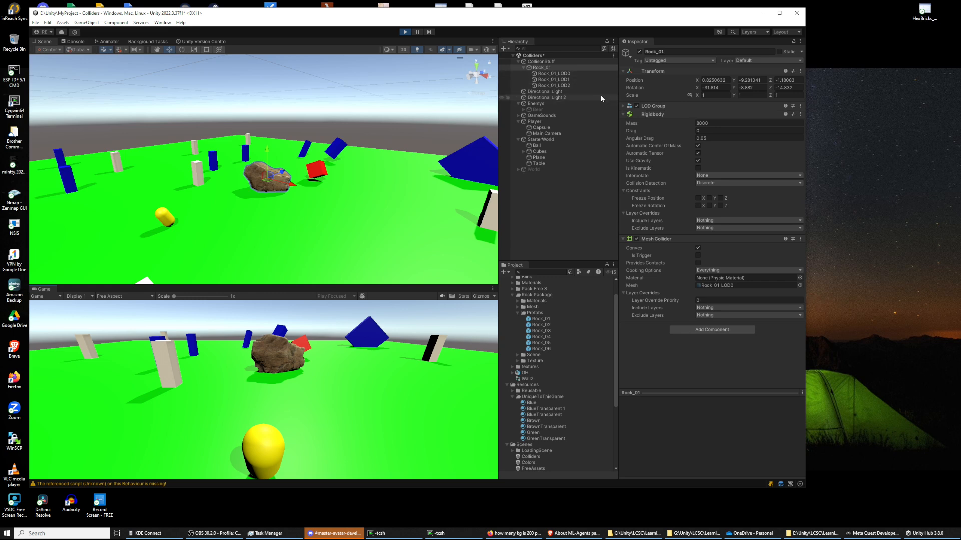
pyautogui.click(406, 32)
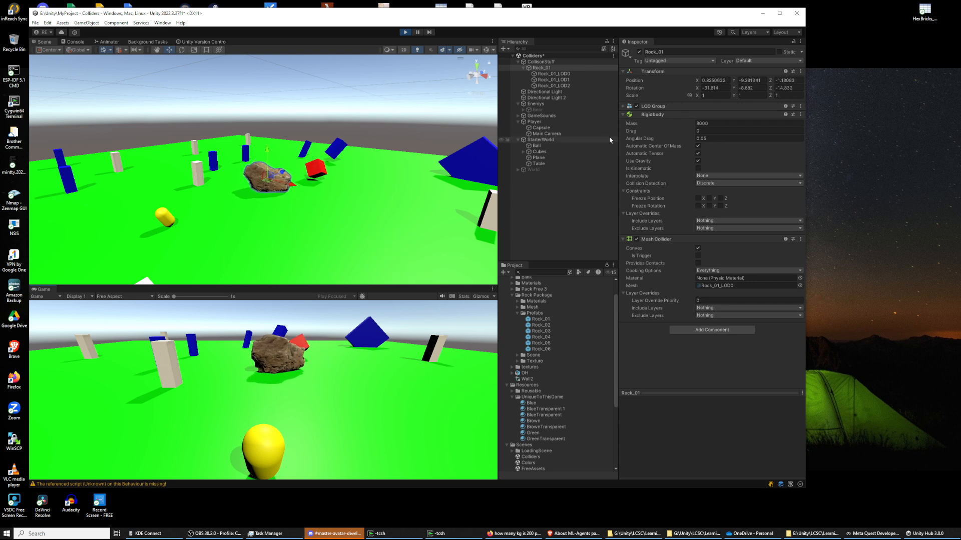
pyautogui.click(408, 32)
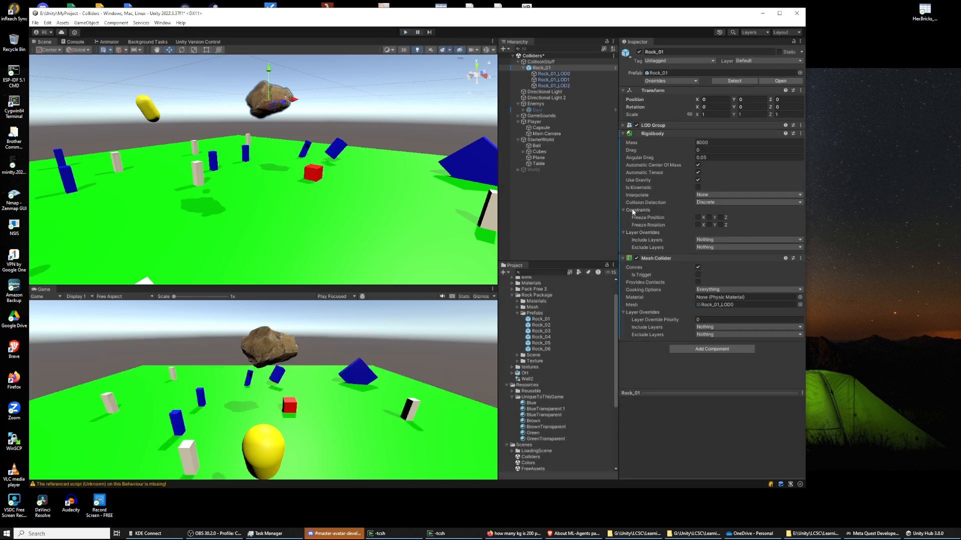
# Step: Freeze the rock's rotation on X, Y and Z in its Rigidbody constraints and run the scene
pyautogui.click(698, 225)
pyautogui.click(709, 225)
pyautogui.click(720, 226)
pyautogui.click(405, 32)
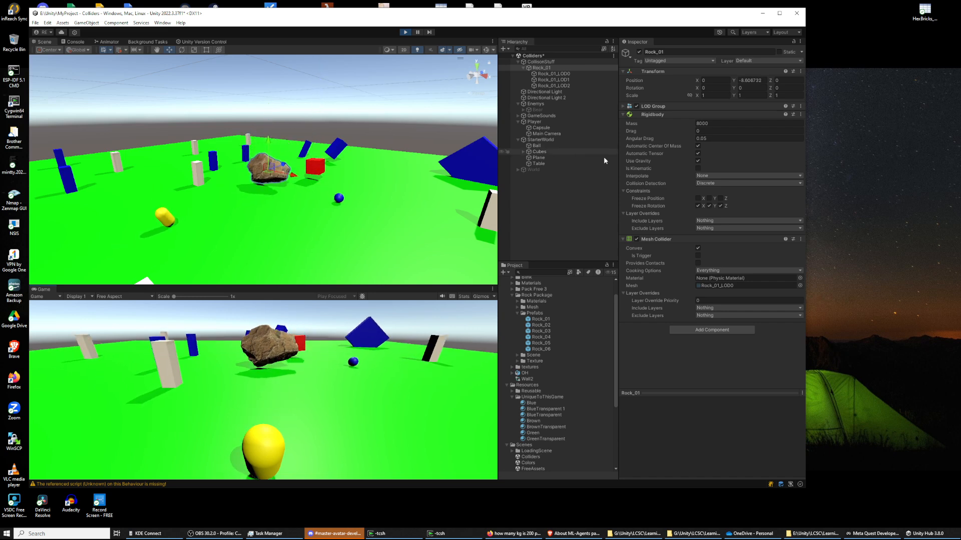
# Step: Release the rock's rotation freeze on Y, Z and X during the run, and stop the run
pyautogui.click(709, 206)
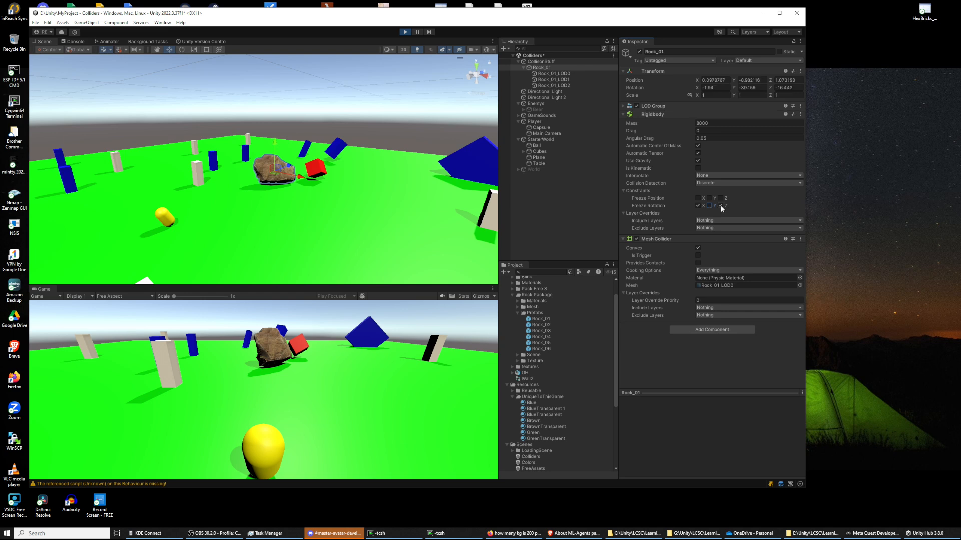
pyautogui.click(722, 207)
pyautogui.click(698, 206)
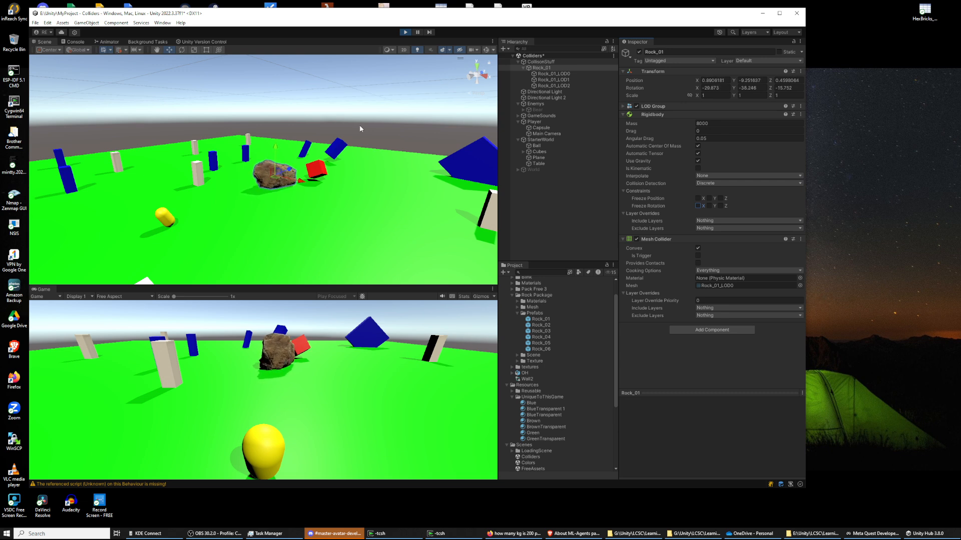
pyautogui.click(402, 32)
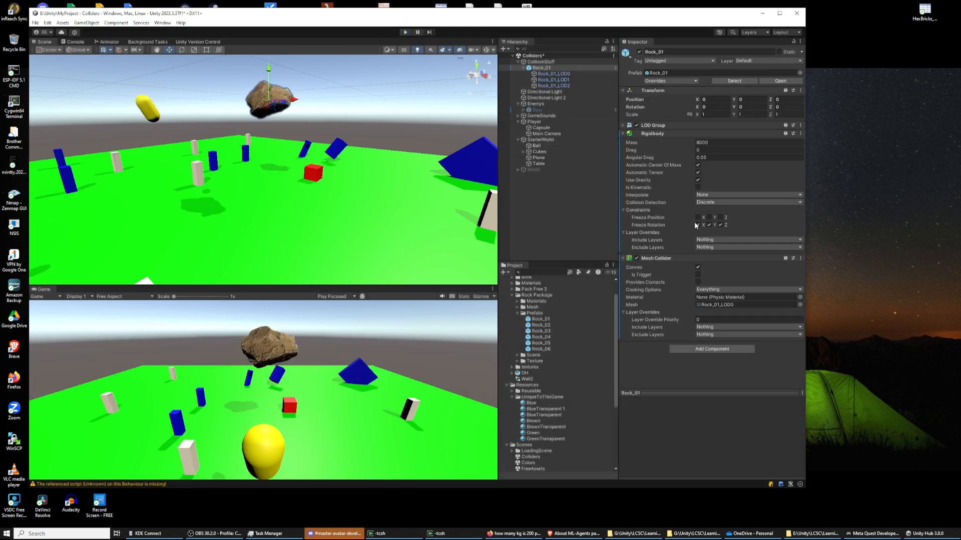
# Step: Clear Freeze Rotation on X, Y and Z for the rock in edit mode and run the scene again
pyautogui.click(697, 226)
pyautogui.click(709, 225)
pyautogui.click(721, 225)
pyautogui.click(405, 32)
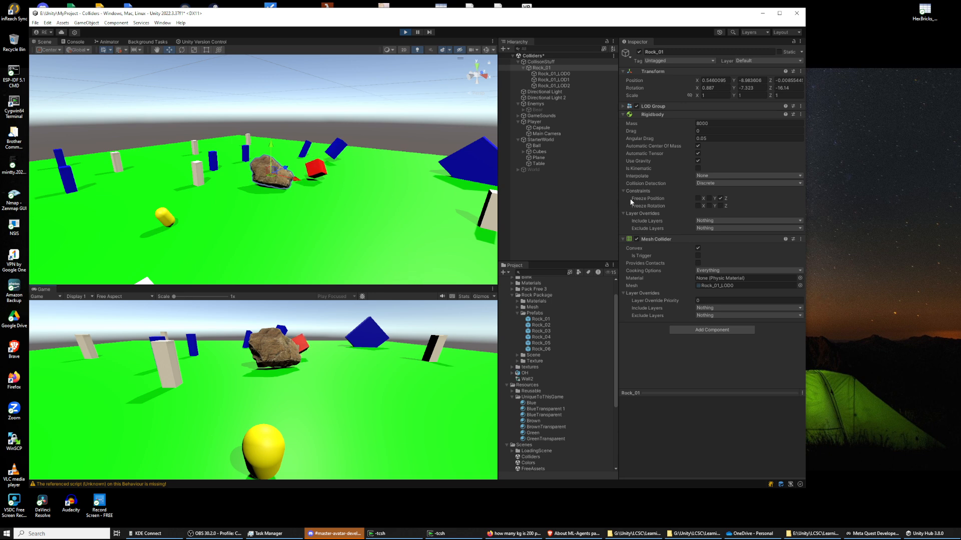
# Step: Release the rock's position freeze on Z and its rotation freeze on X, Y and Z while the scene runs
pyautogui.click(721, 199)
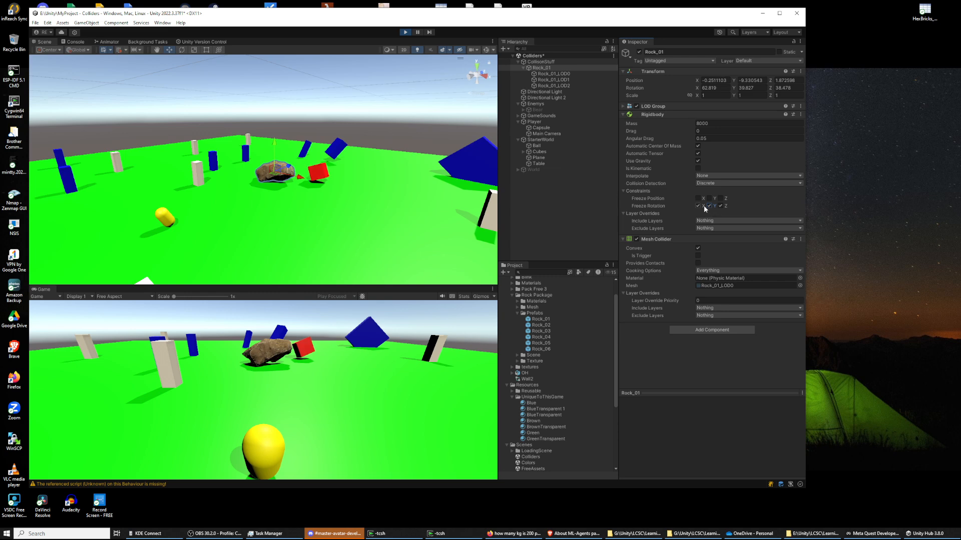
pyautogui.click(698, 206)
pyautogui.click(709, 205)
pyautogui.click(721, 206)
# Step: Fold the rock's Mesh Collider section, check the Drag setting in its Rigidbody, and drive the player toward the rock
pyautogui.click(624, 115)
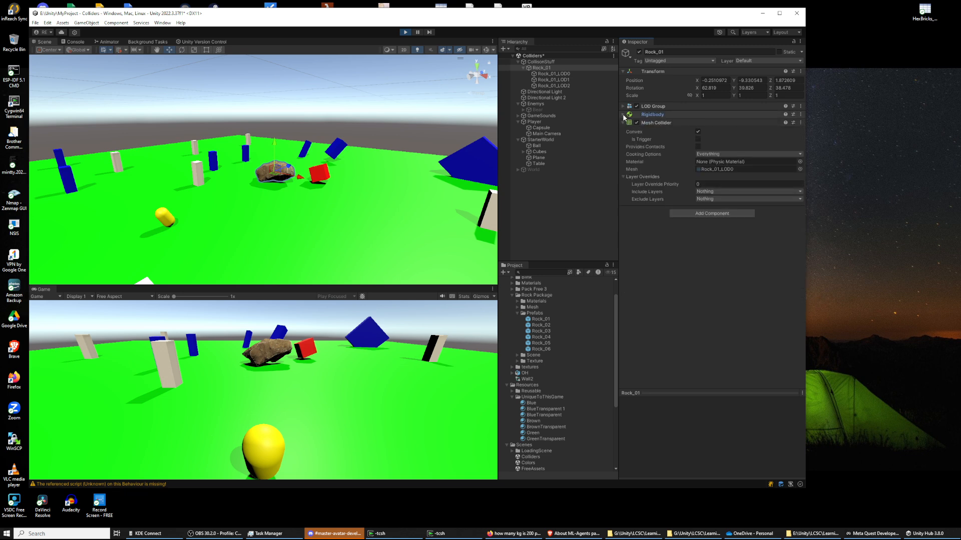
pyautogui.click(624, 123)
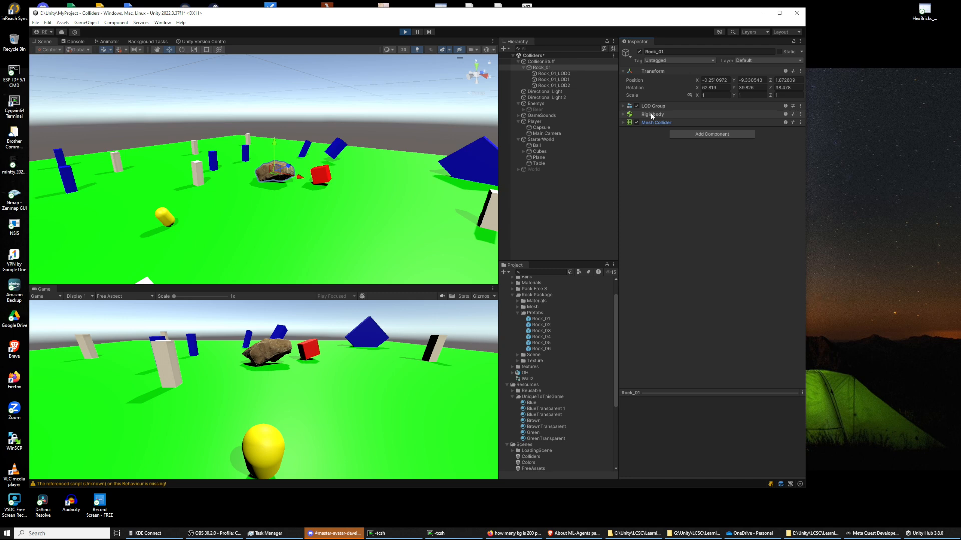
pyautogui.click(624, 115)
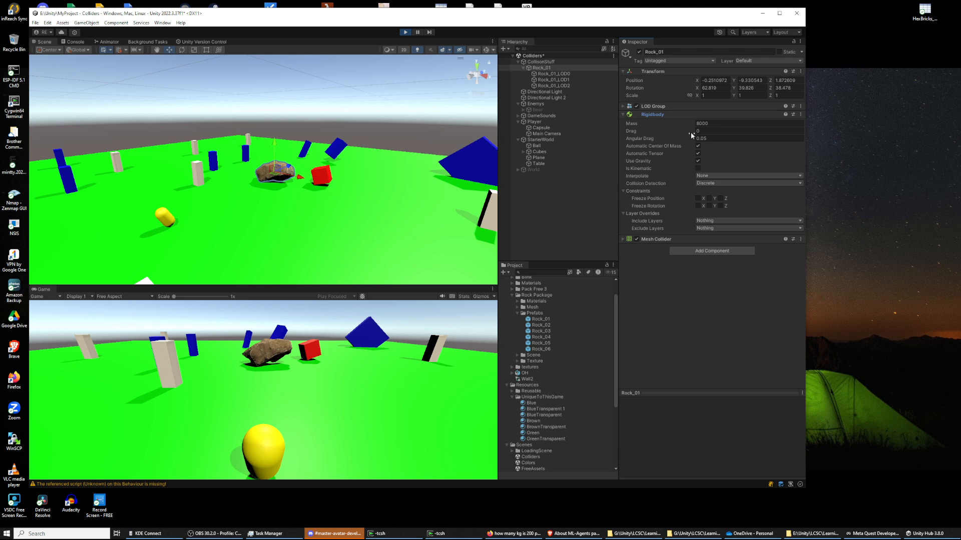
pyautogui.click(710, 131)
pyautogui.press('Up')
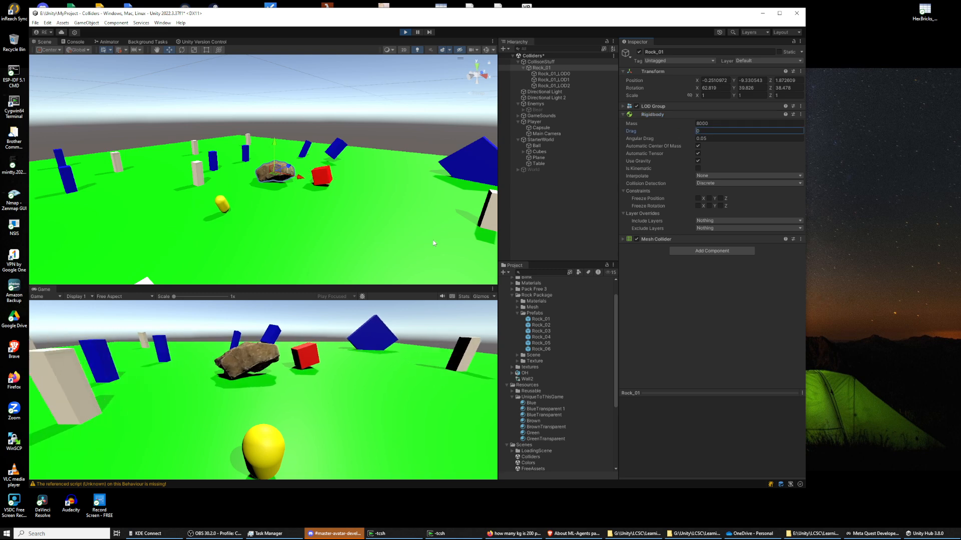
# Step: Select the Player object instead of the rock and set its Rigidbody Drag to 100
pyautogui.click(556, 122)
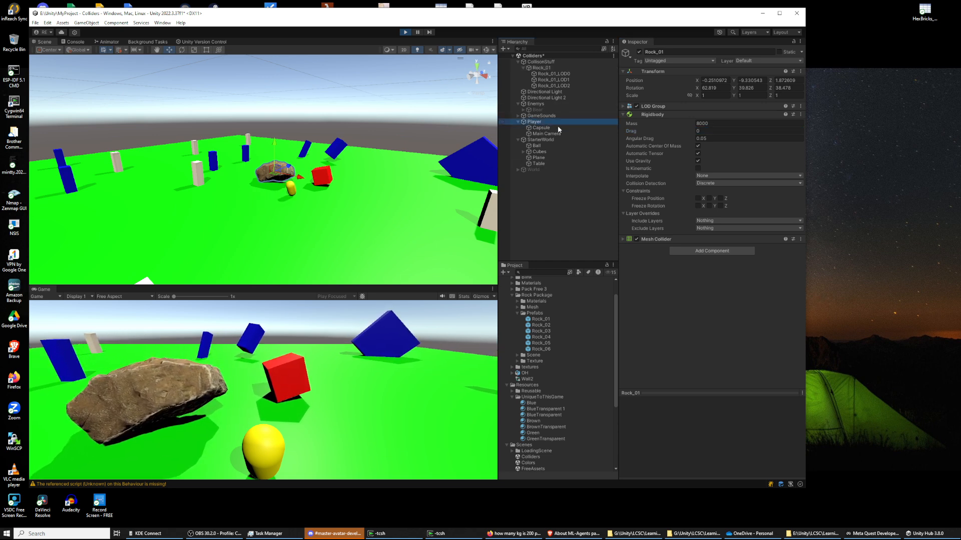
pyautogui.click(540, 127)
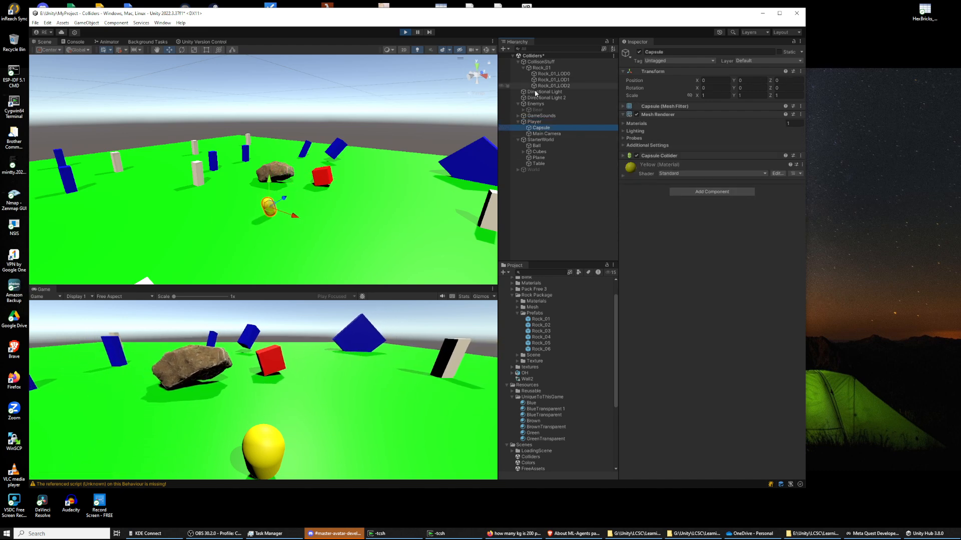
pyautogui.click(535, 122)
pyautogui.click(706, 130)
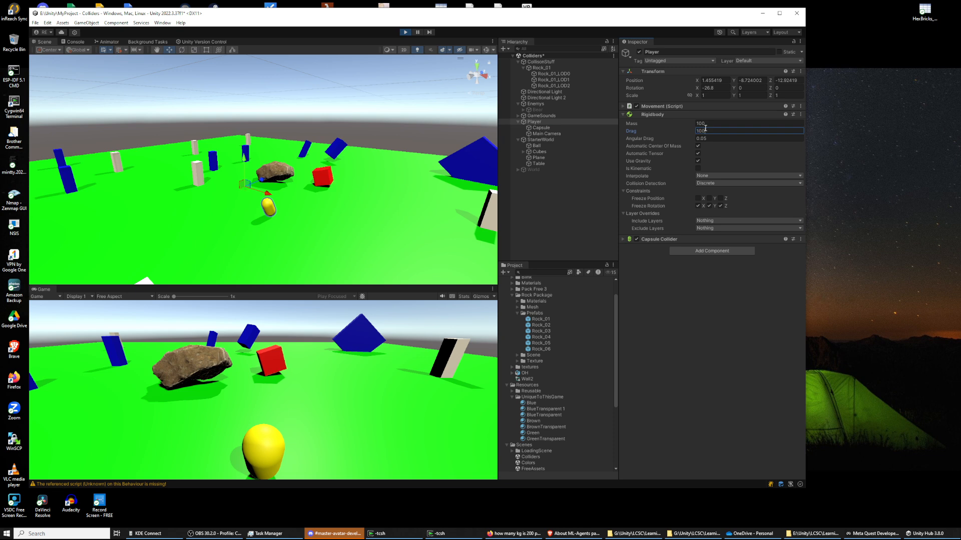
pyautogui.press('Tab')
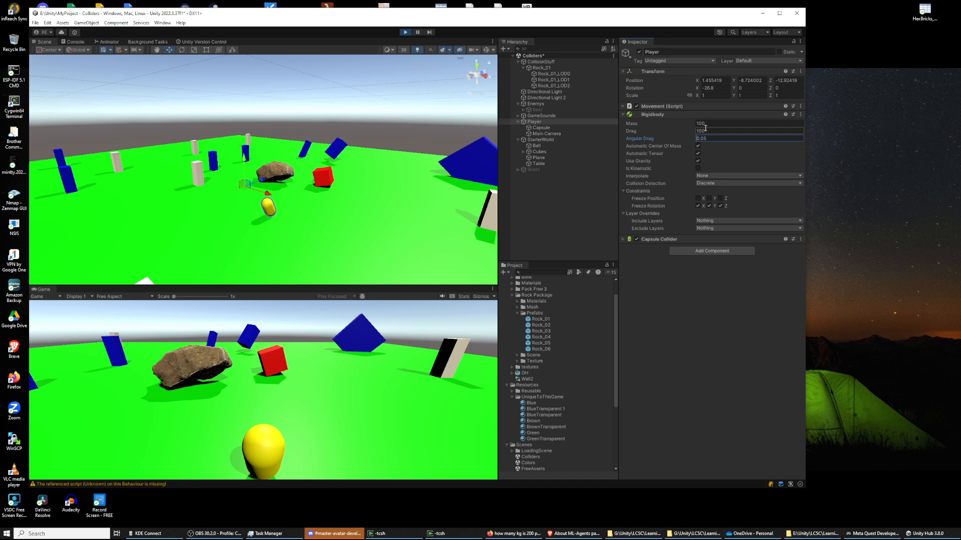
# Step: Set the Player's Rigidbody Drag to 1 and drive the yellow capsule into the red cube in the running game
pyautogui.click(689, 129)
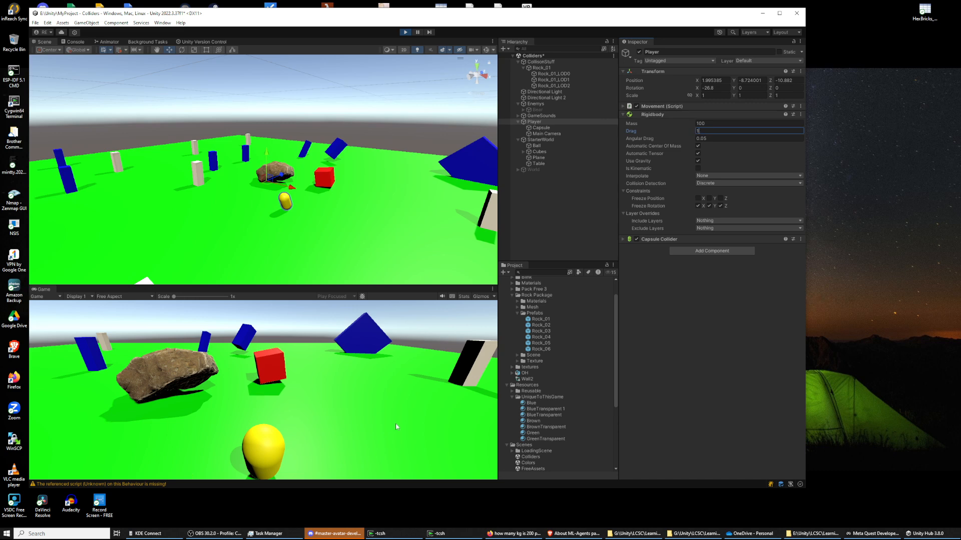
pyautogui.click(361, 400)
pyautogui.press('w')
pyautogui.press('a')
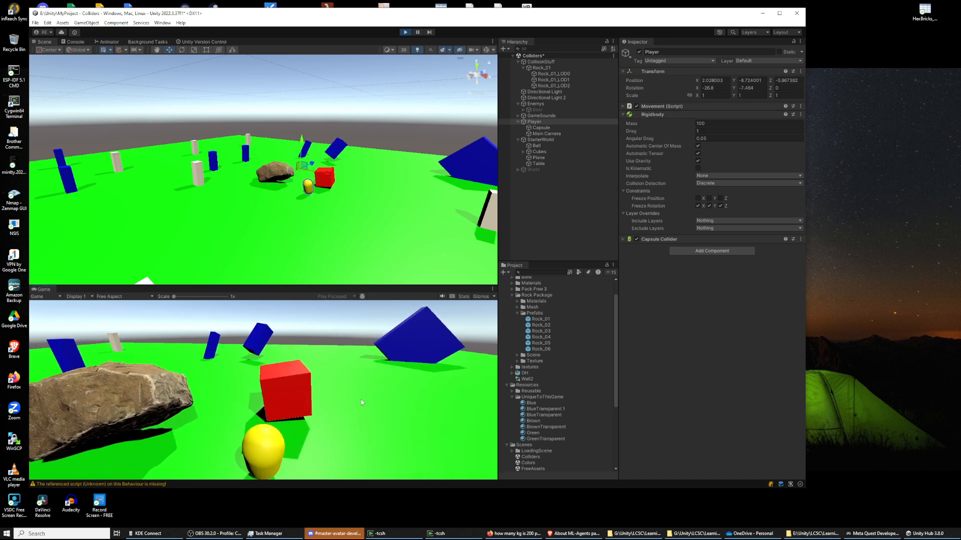
pyautogui.press('w')
pyautogui.press('d')
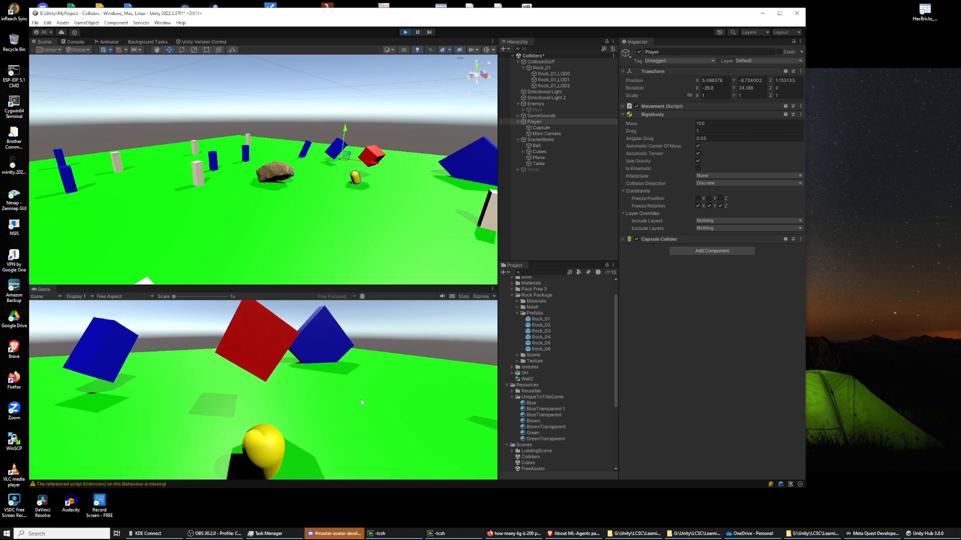
pyautogui.press('s')
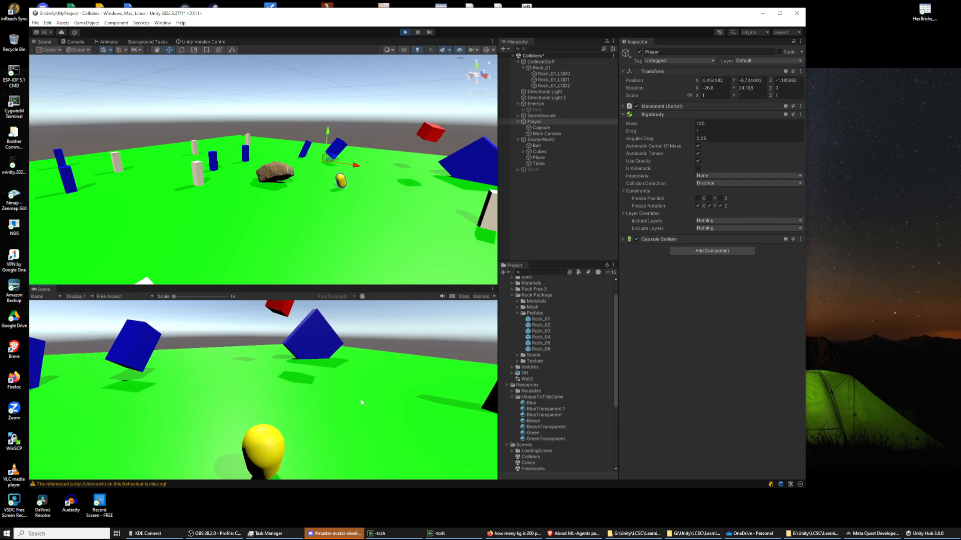
# Step: Back the player away from the cube's path, turn it around to face the rock, and approach the rock
pyautogui.press('s')
pyautogui.press('a')
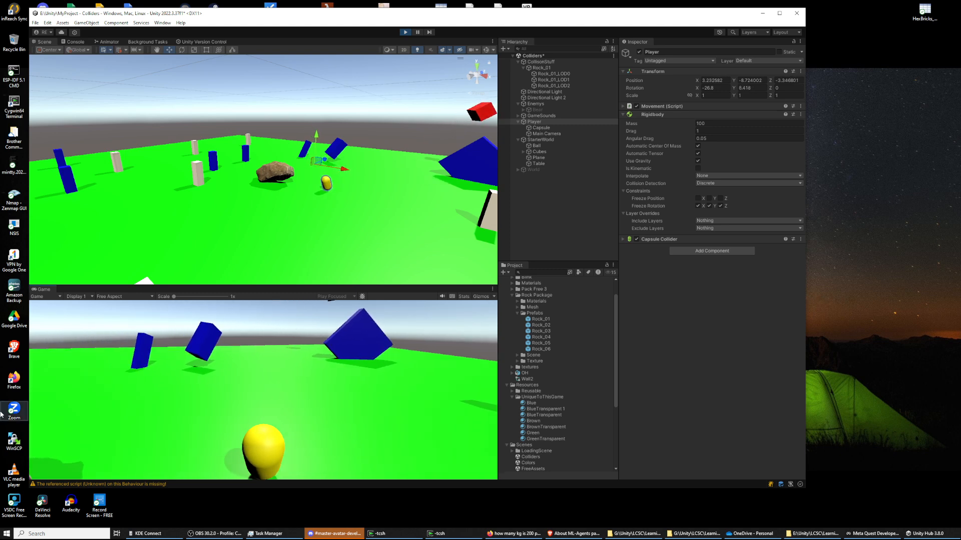
pyautogui.press('a')
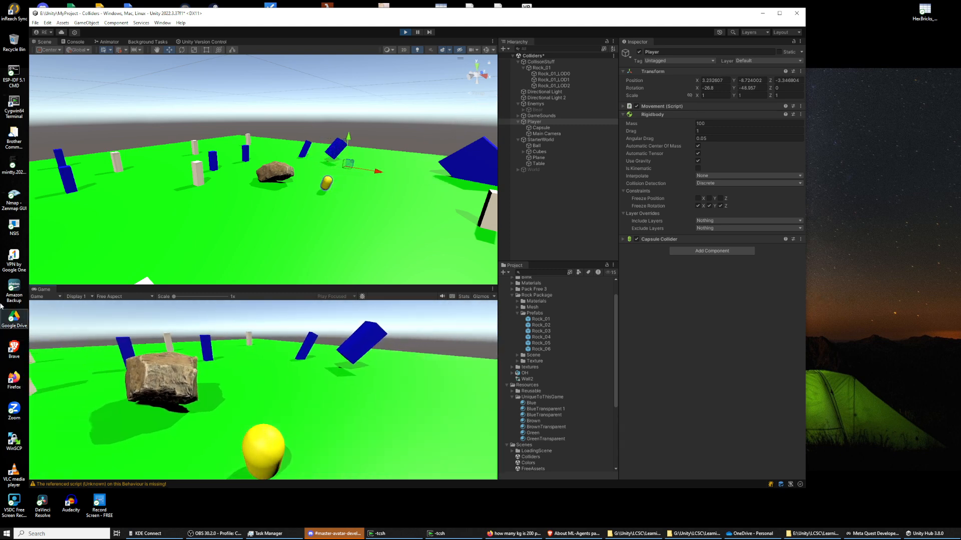
pyautogui.press('a')
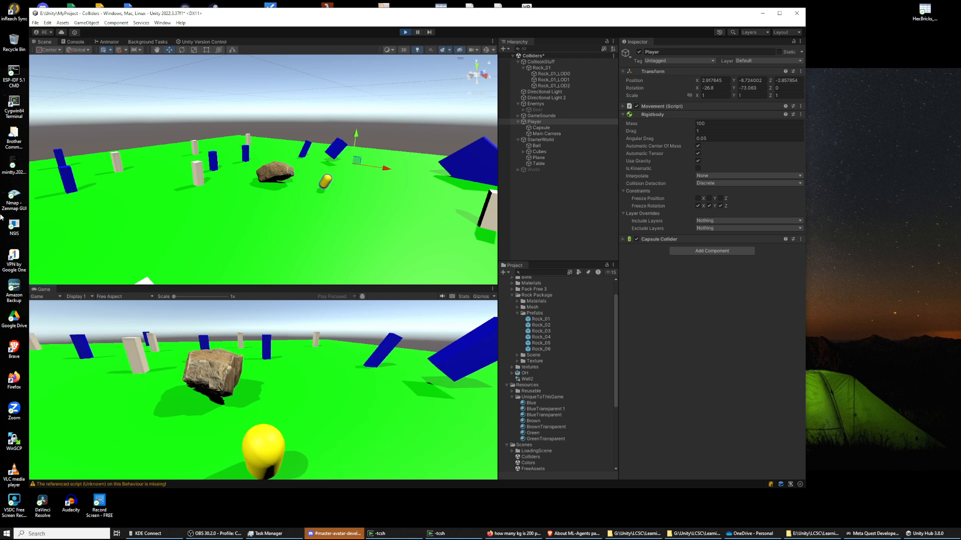
pyautogui.press('w')
pyautogui.press('a')
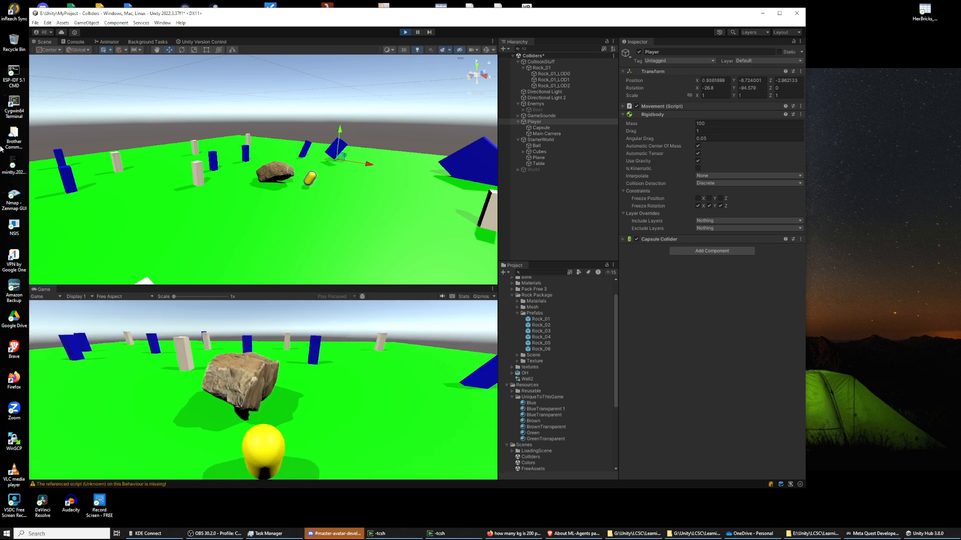
# Step: Drive the player against the side of the rock several times to test the collision
pyautogui.press('w')
pyautogui.press('a')
pyautogui.press('s')
pyautogui.press('d')
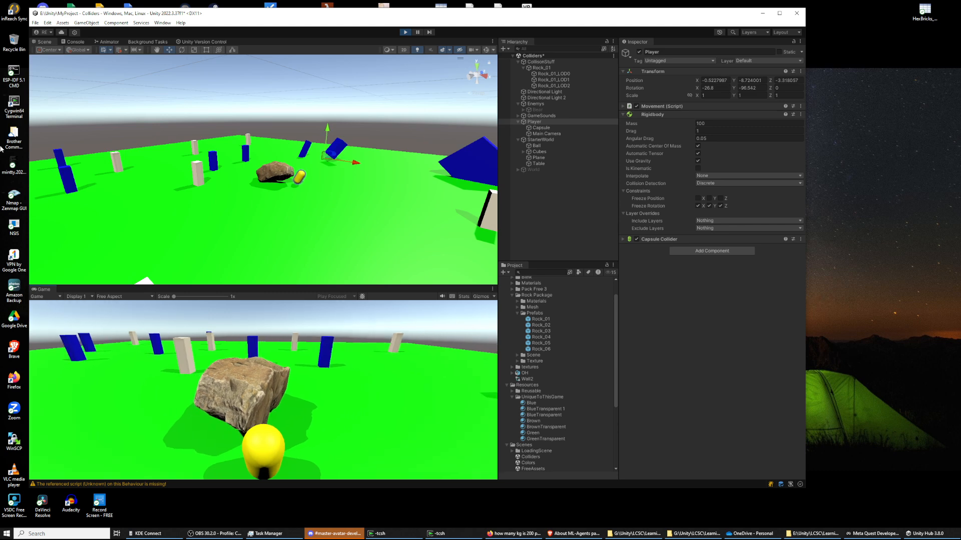
pyautogui.press('w')
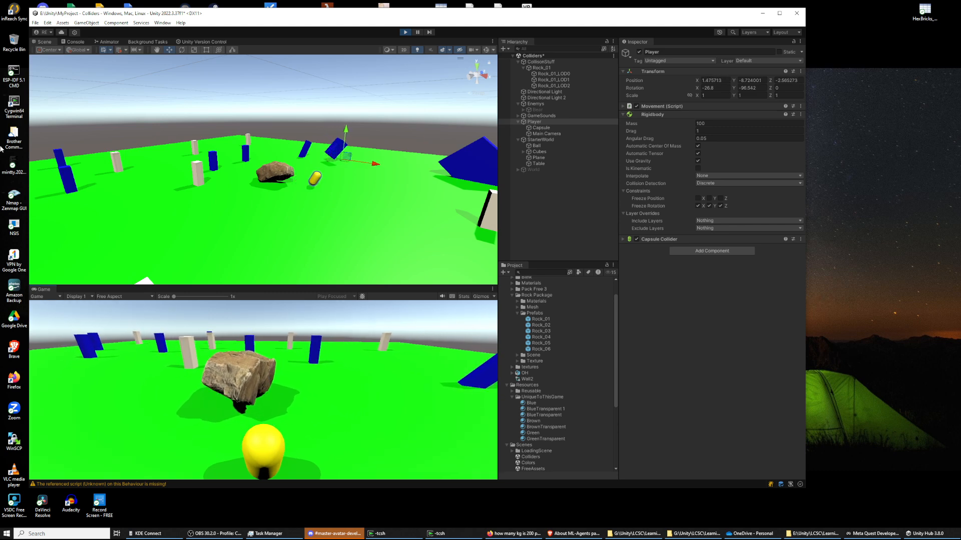
pyautogui.press('a')
pyautogui.press('d')
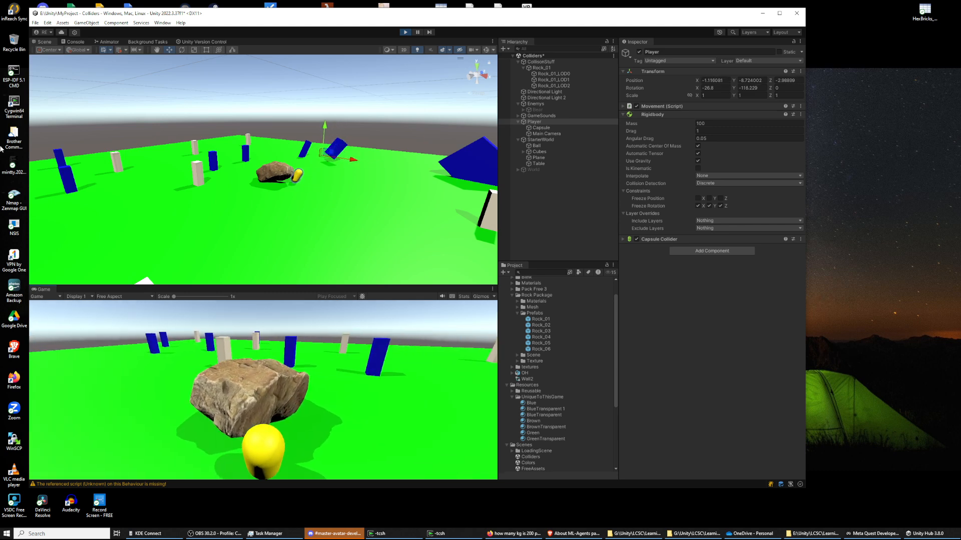
# Step: Turn the player to another side of the rock, ram it, back away, and ram it again
pyautogui.press('a')
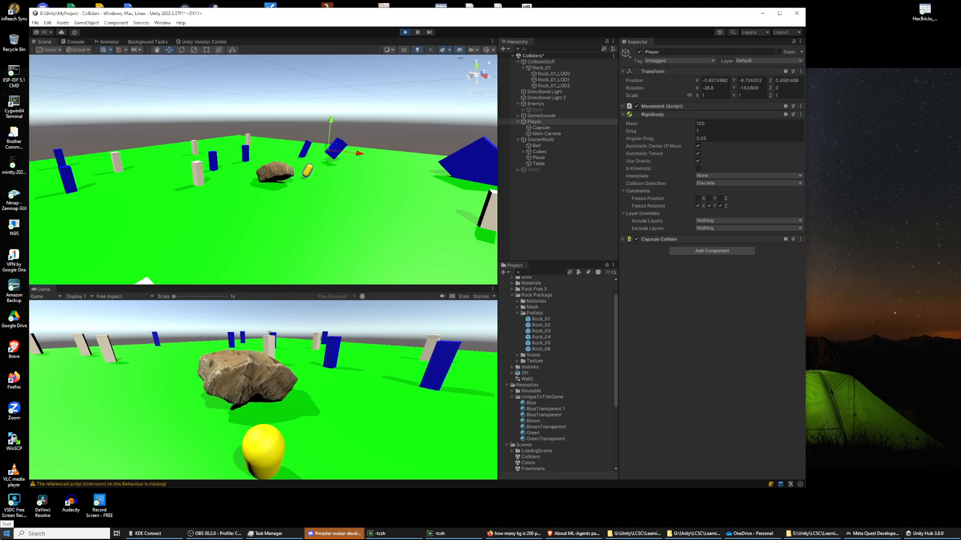
pyautogui.press('w')
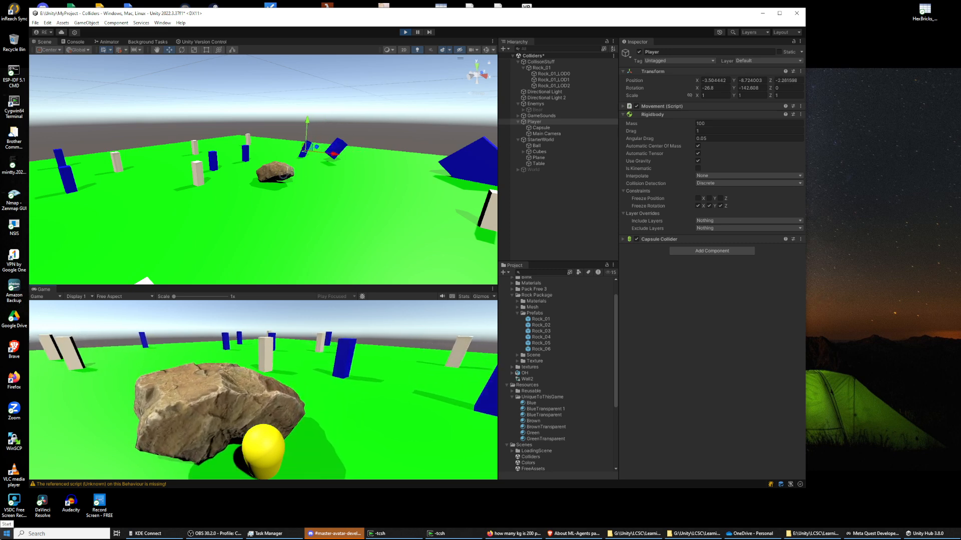
pyautogui.press('s')
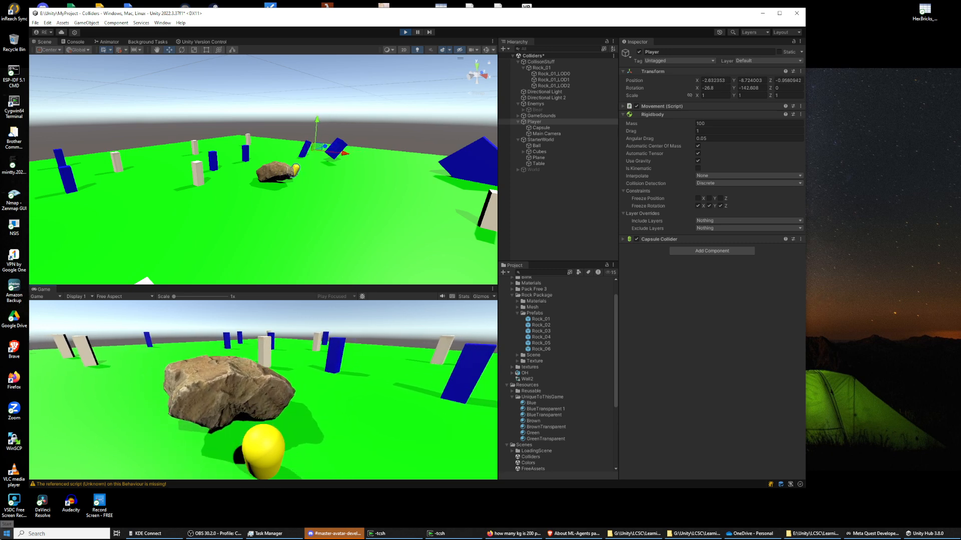
pyautogui.press('s')
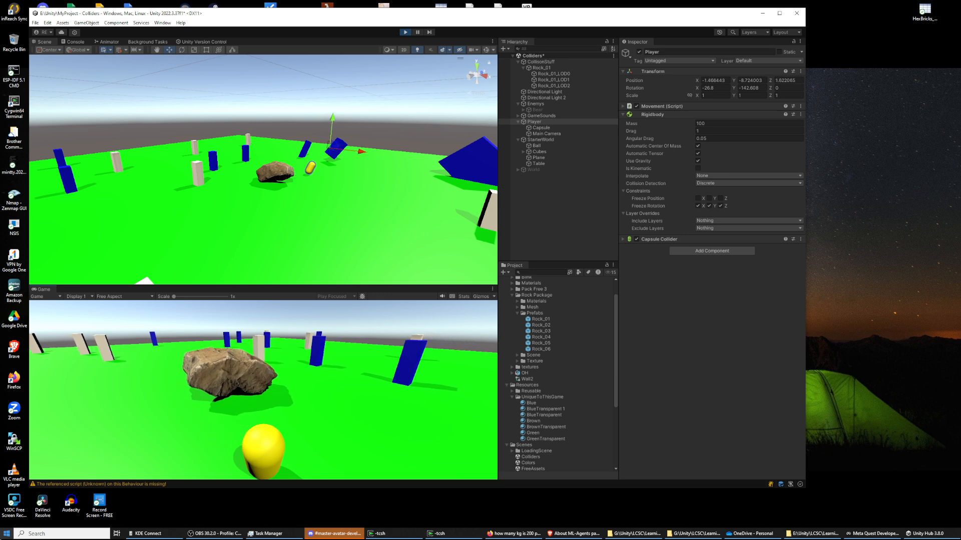
pyautogui.press('s')
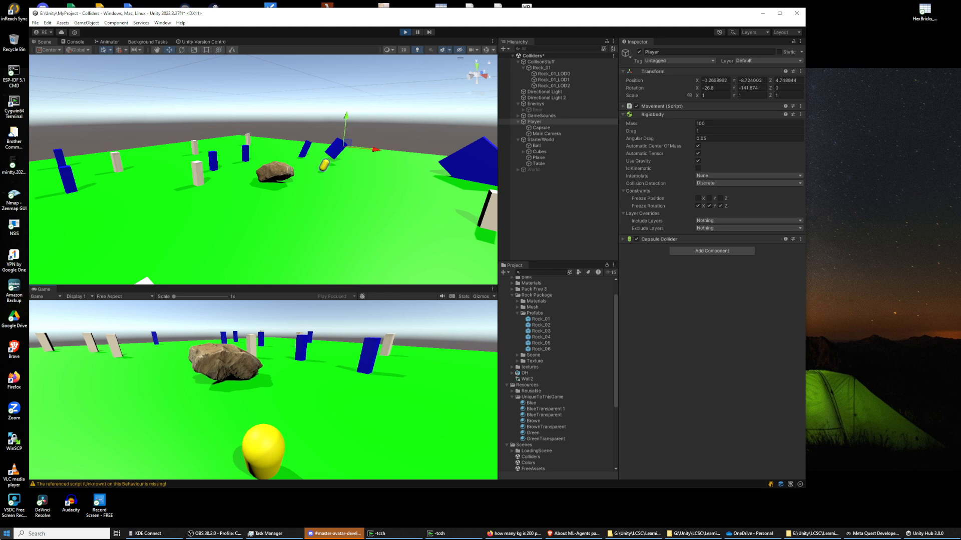
pyautogui.press('w')
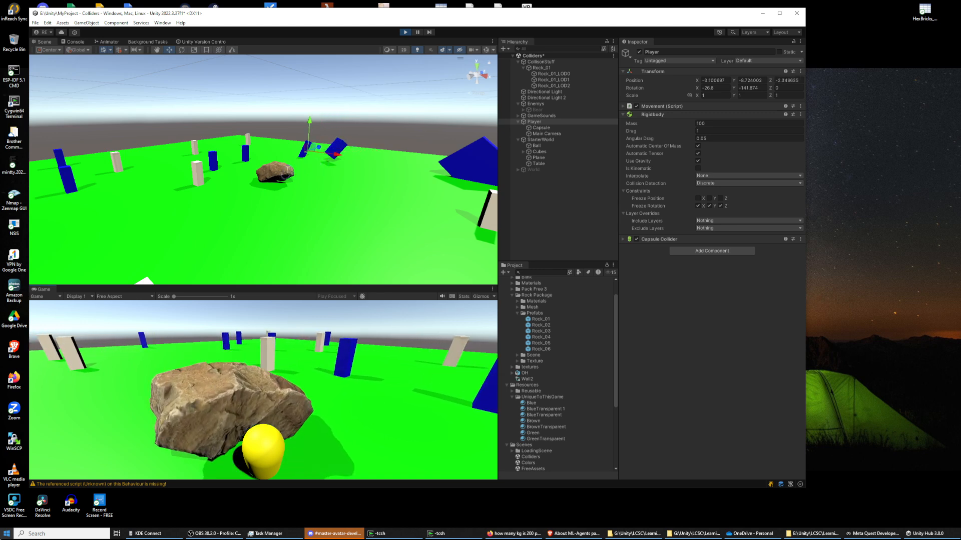
# Step: Swing the player around the rock, drive it back against the rock, and stop the running game
pyautogui.press('a')
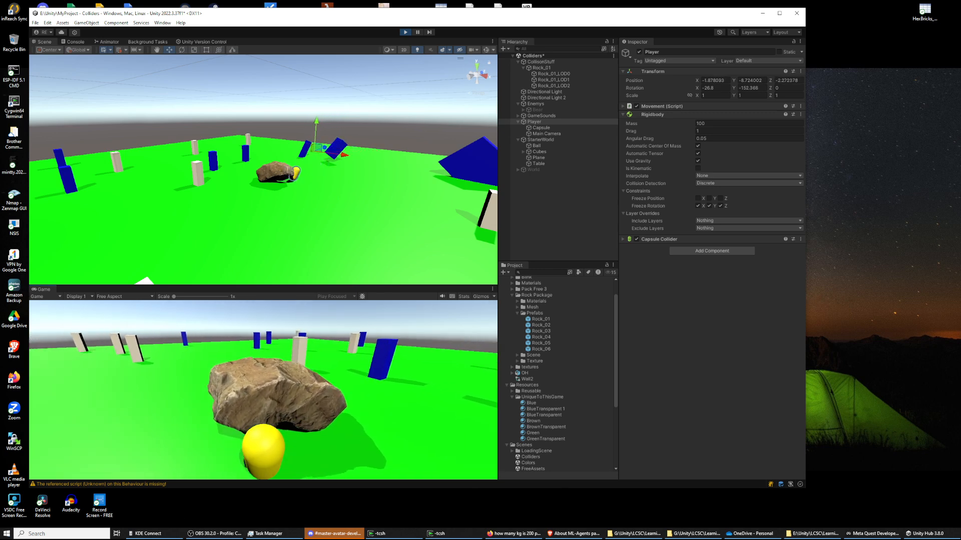
pyautogui.press('a')
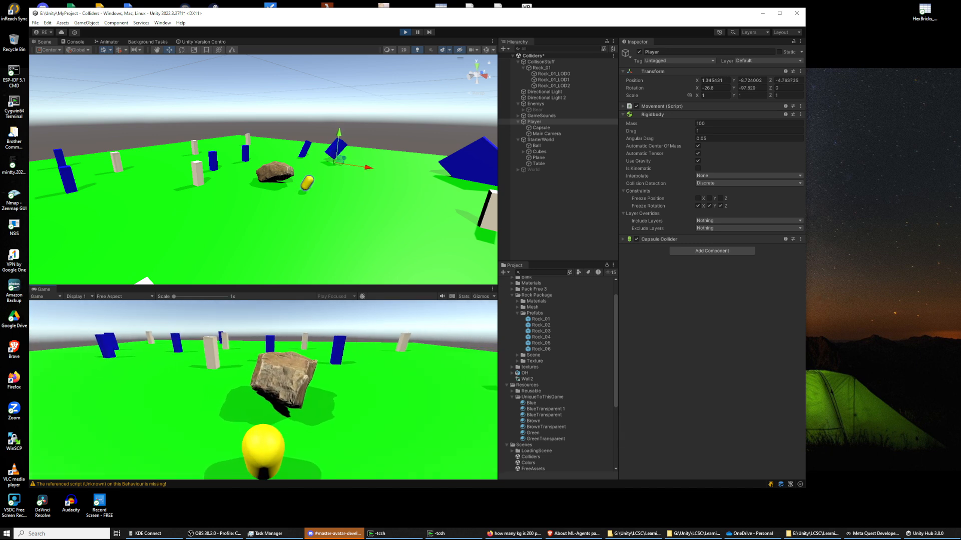
pyautogui.press('w')
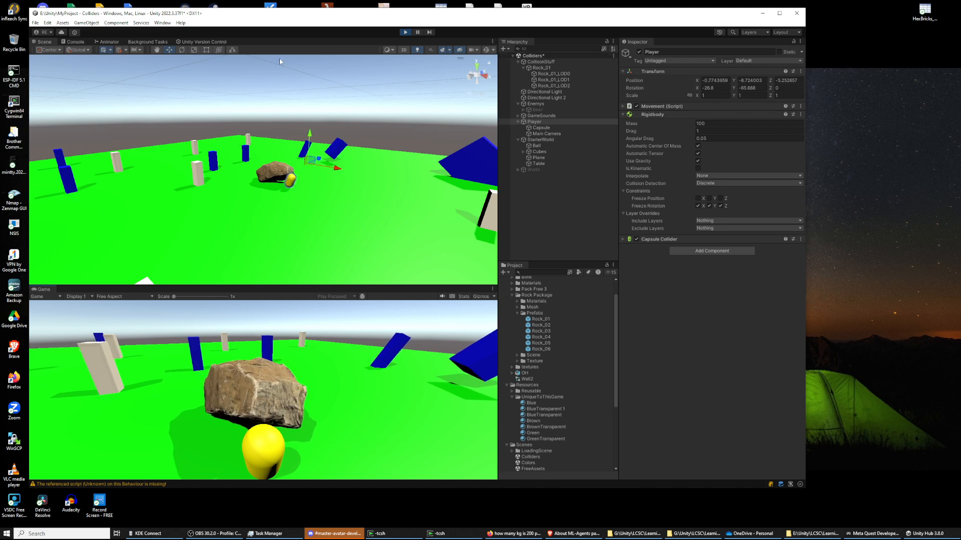
pyautogui.click(402, 34)
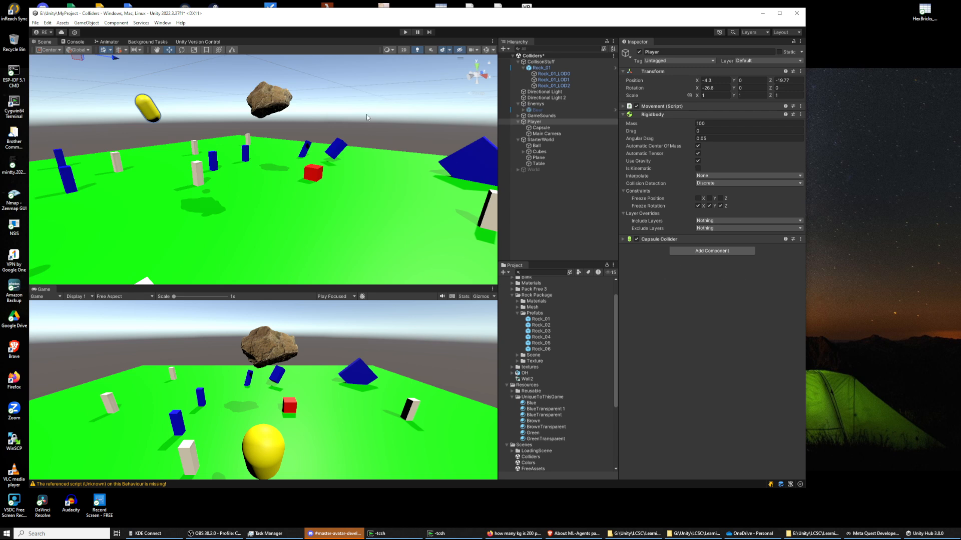
pyautogui.click(719, 220)
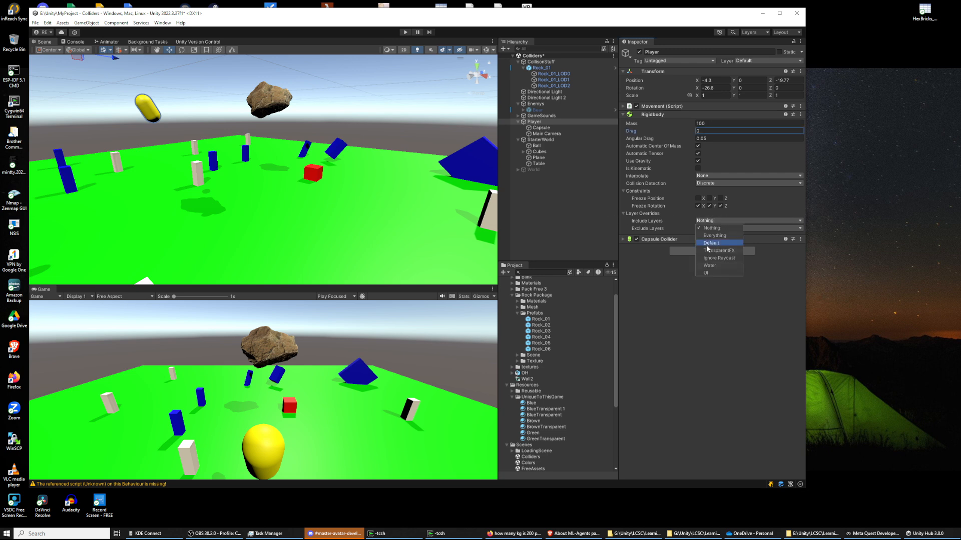
pyautogui.click(687, 277)
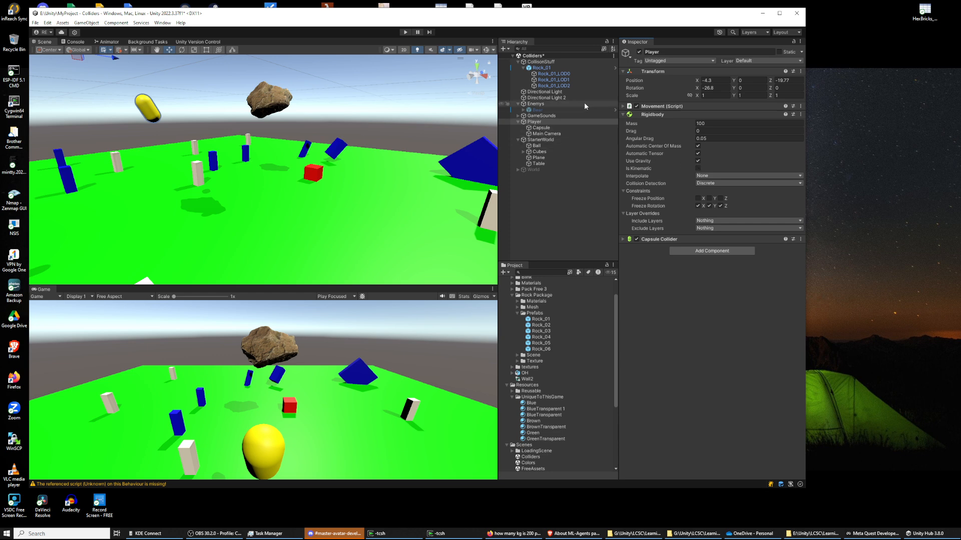
# Step: Lower Rock_01 to a Y position of about -6.97, just above the ground, and disable Use Gravity on its Rigidbody
pyautogui.click(256, 96)
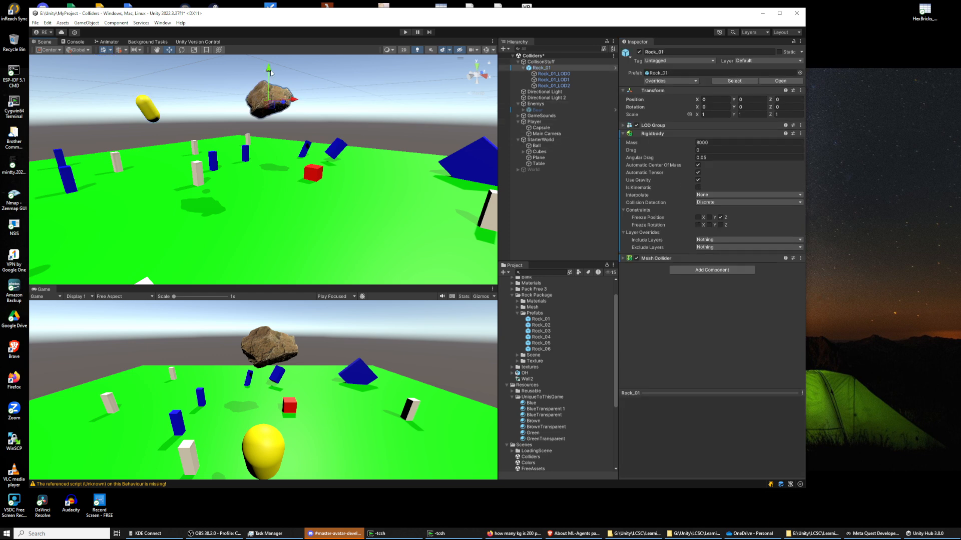
pyautogui.moveTo(271, 74); pyautogui.dragTo(264, 130)
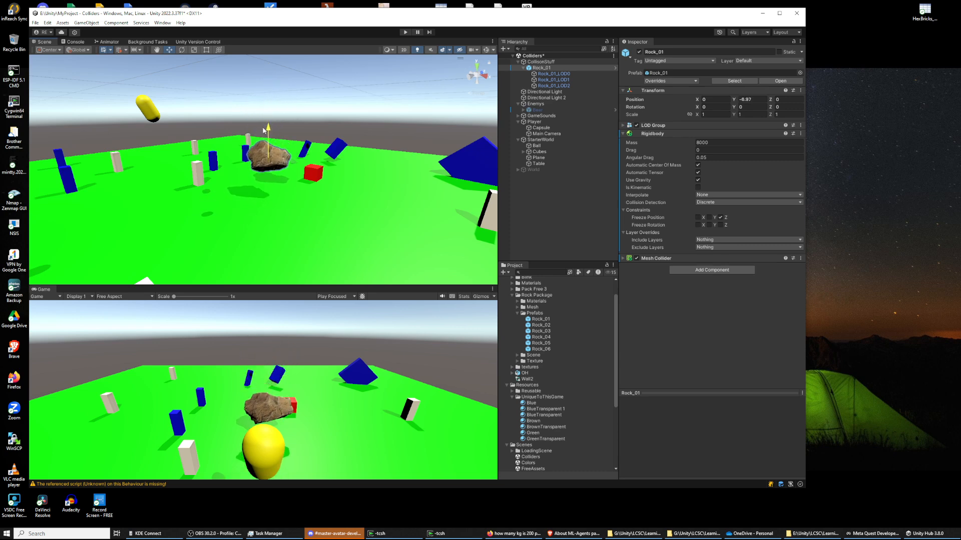
pyautogui.click(698, 180)
pyautogui.moveTo(343, 151)
pyautogui.mouseDown(button='middle')
pyautogui.moveTo(352, 107)
pyautogui.moveTo(350, 159)
pyautogui.mouseUp(button='middle')
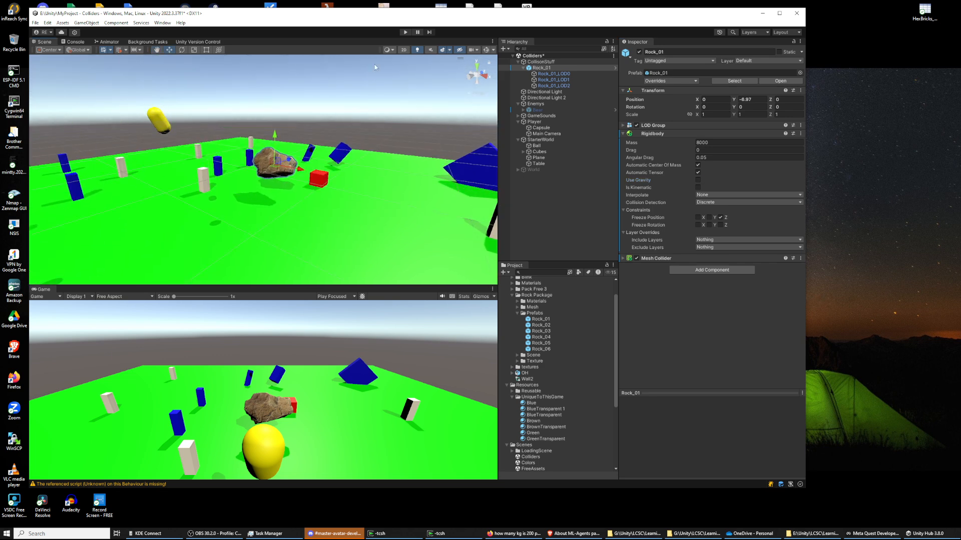
# Step: Run the game, drive the player into the hovering rock, back it away, and stop the game
pyautogui.click(406, 32)
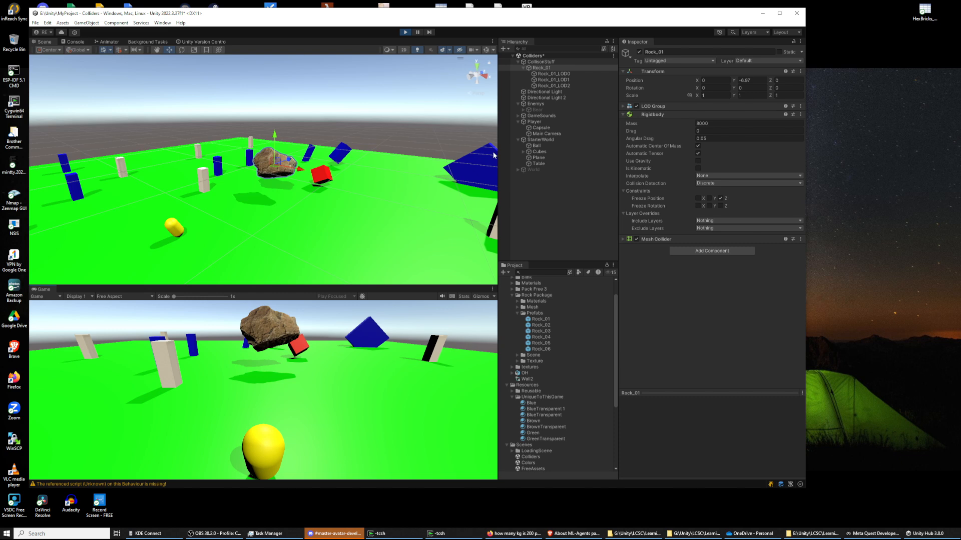
pyautogui.press('w')
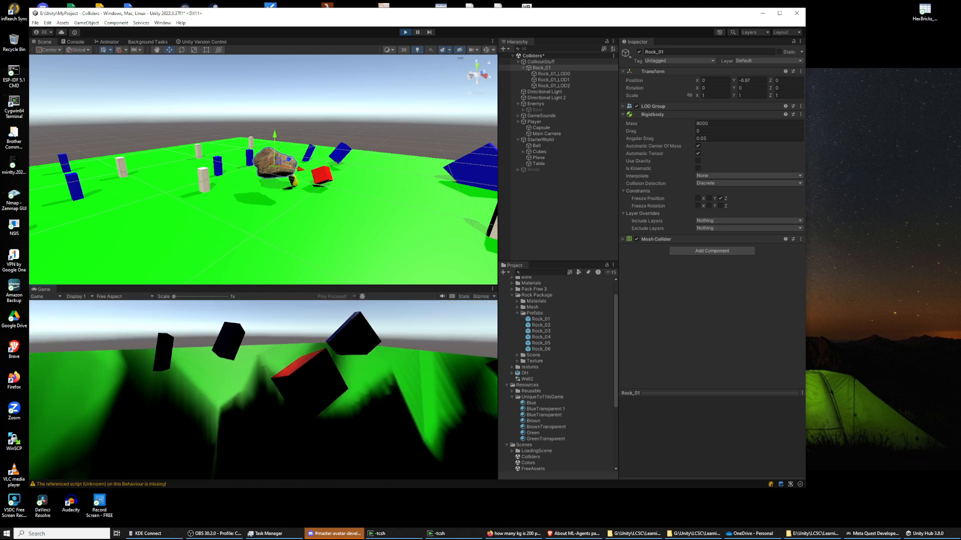
pyautogui.press('s')
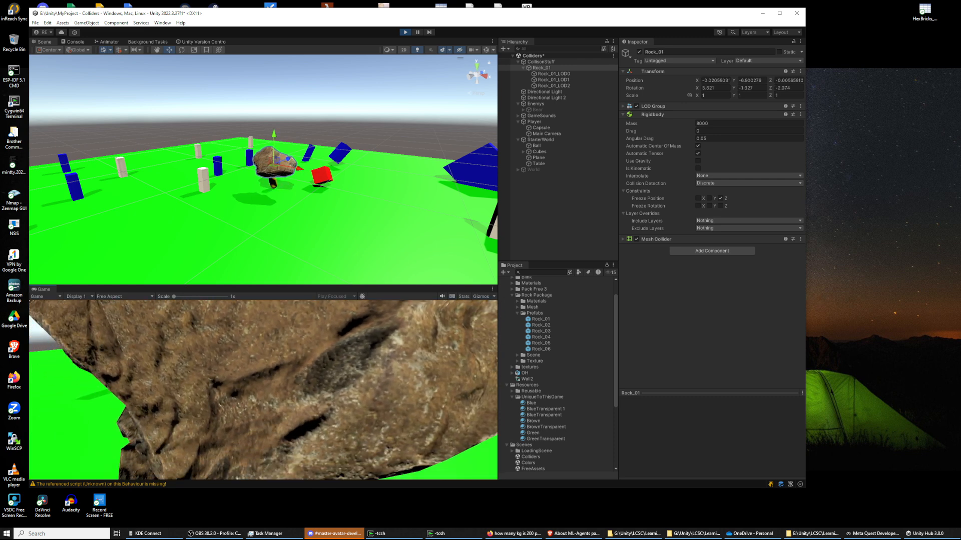
pyautogui.press('s')
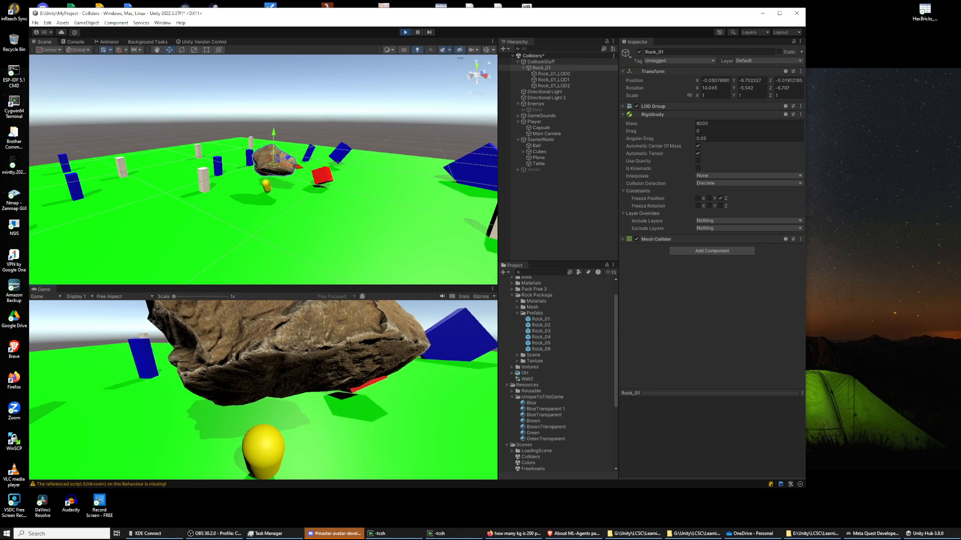
pyautogui.press('s')
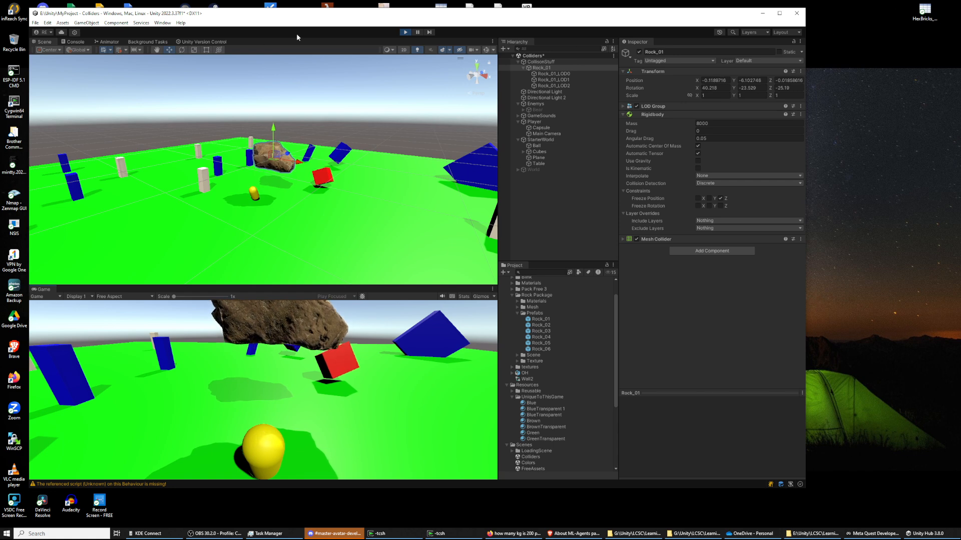
pyautogui.click(404, 32)
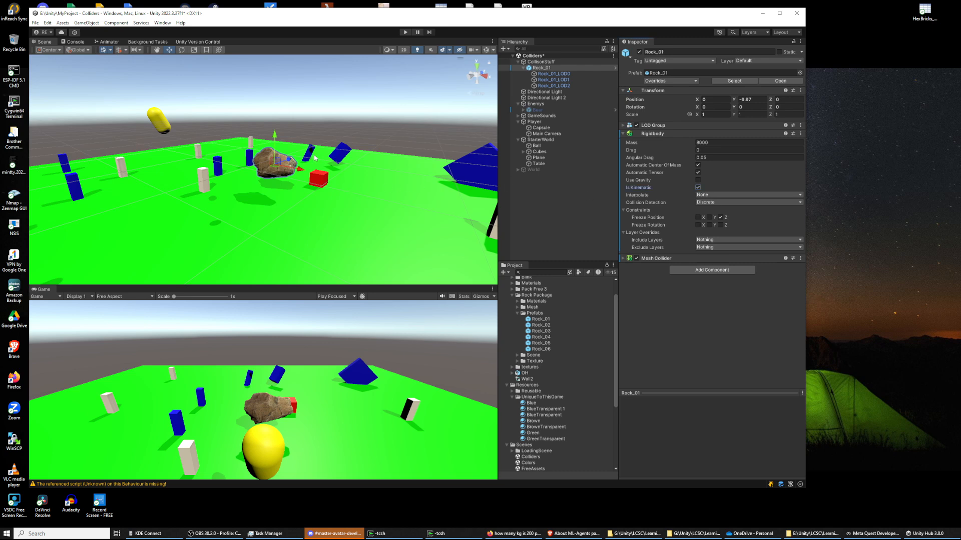
# Step: Make Rock_01 kinematic, run the game, and ram the hovering rock repeatedly with the player
pyautogui.click(405, 32)
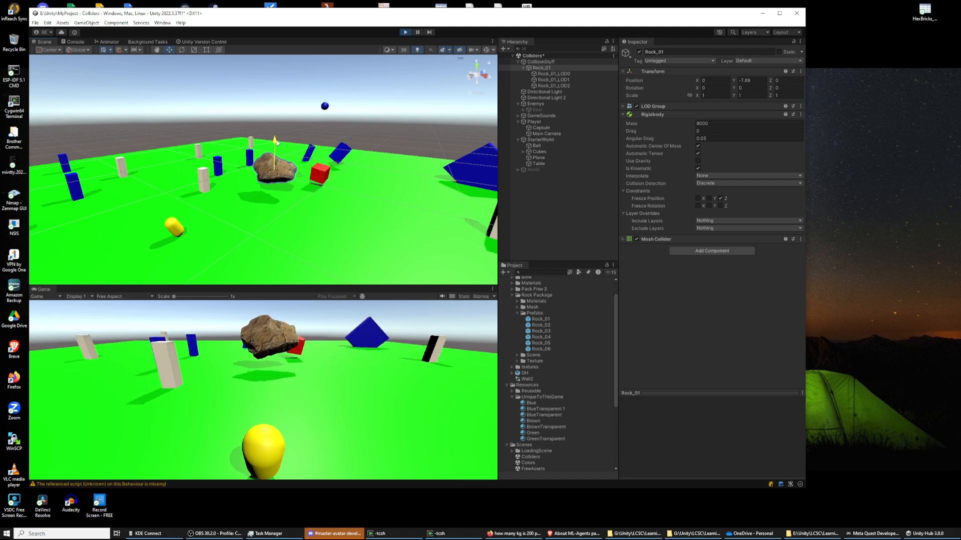
pyautogui.press('Up')
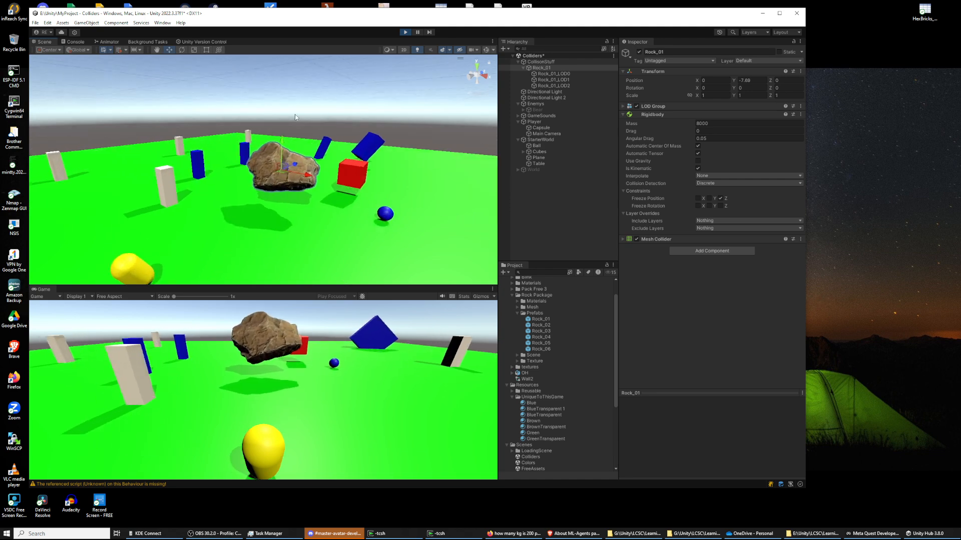
pyautogui.press('Up')
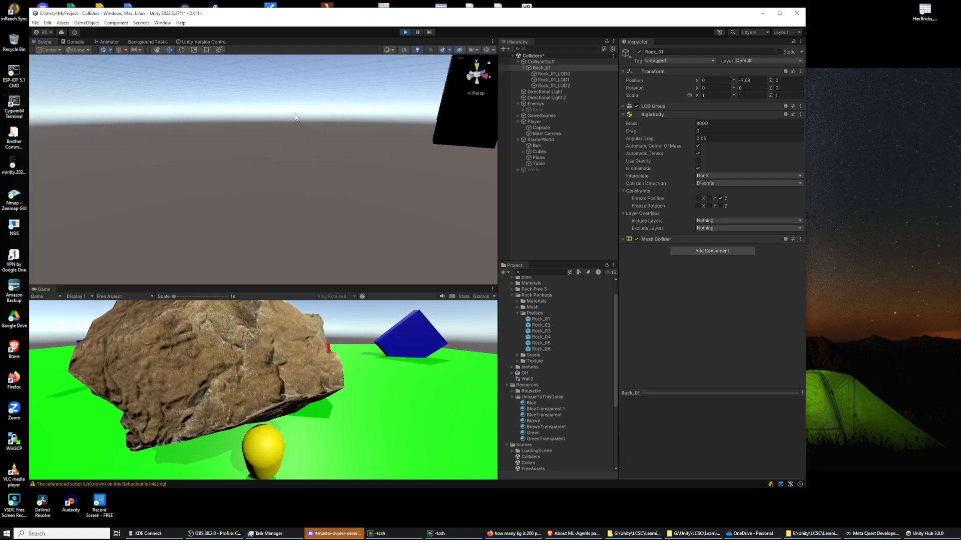
pyautogui.press('Down')
pyautogui.press('Left')
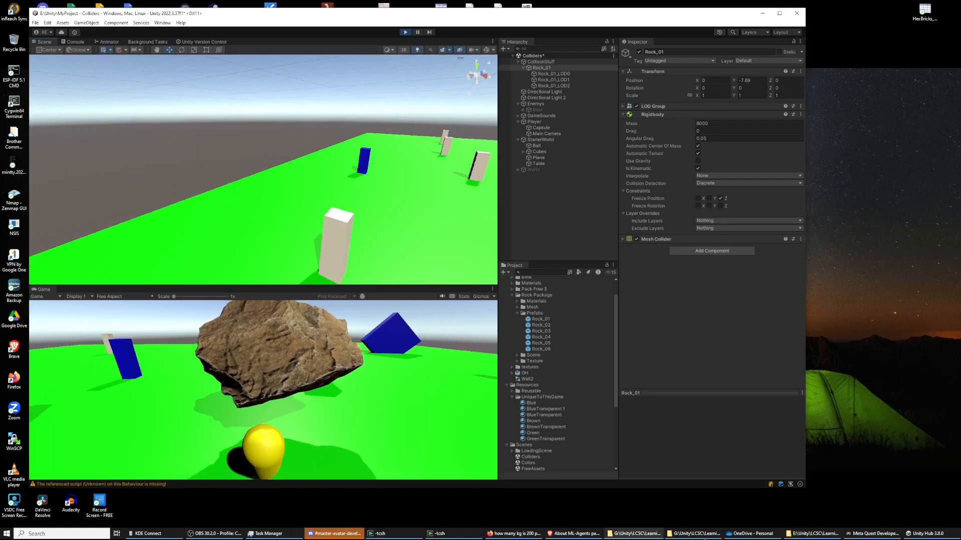
pyautogui.press('Right')
pyautogui.press('Up')
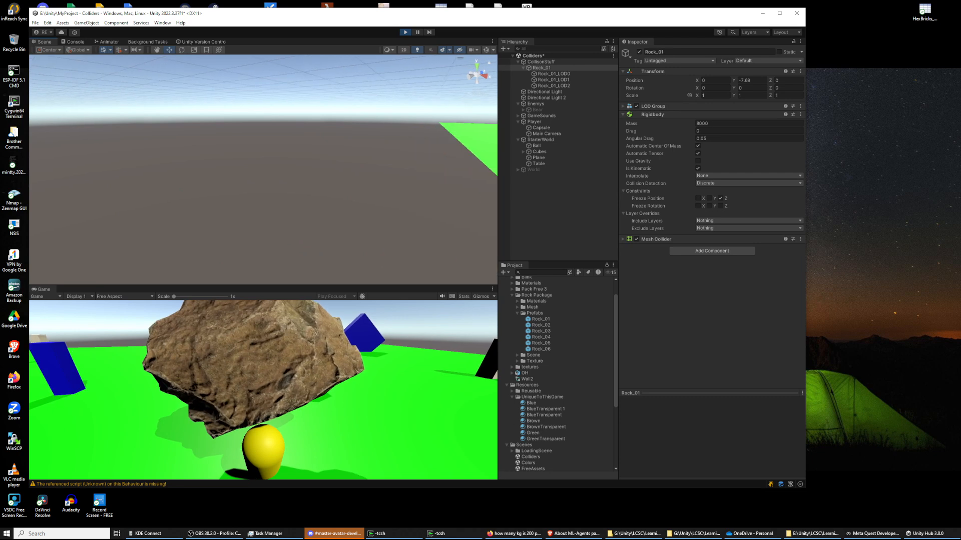
pyautogui.press('Down')
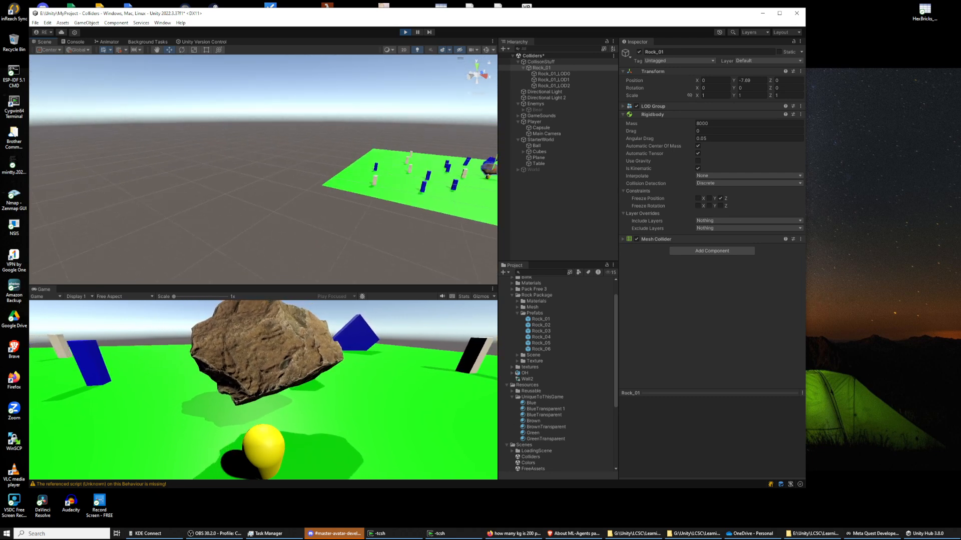
pyautogui.press('Up')
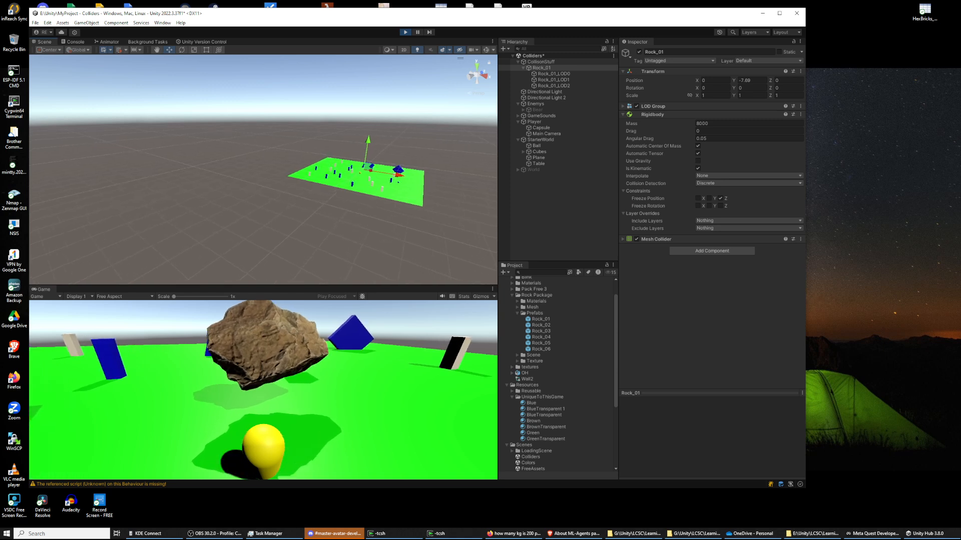
pyautogui.press('Up')
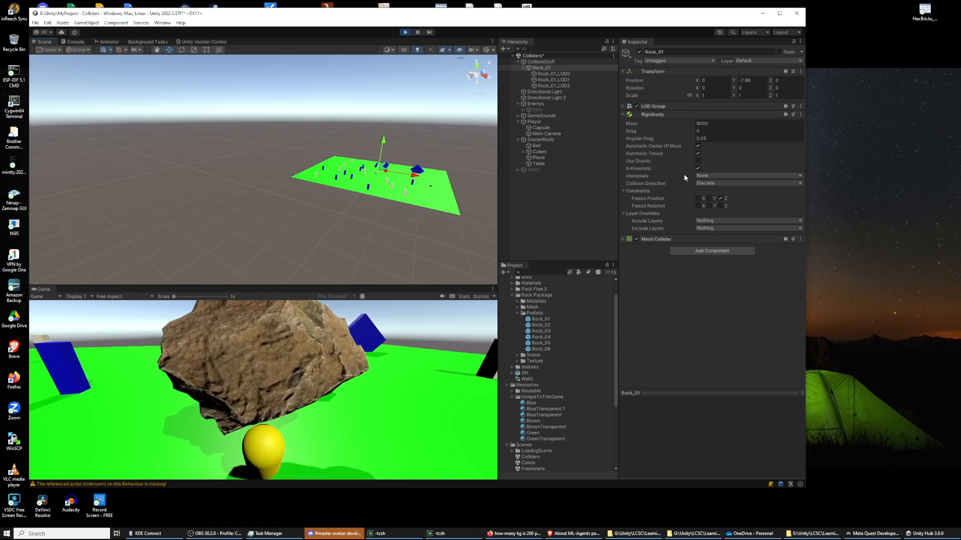
# Step: In the running game, disable Is Kinematic on the rock's Rigidbody, let it drift, and enable Use Gravity
pyautogui.click(697, 169)
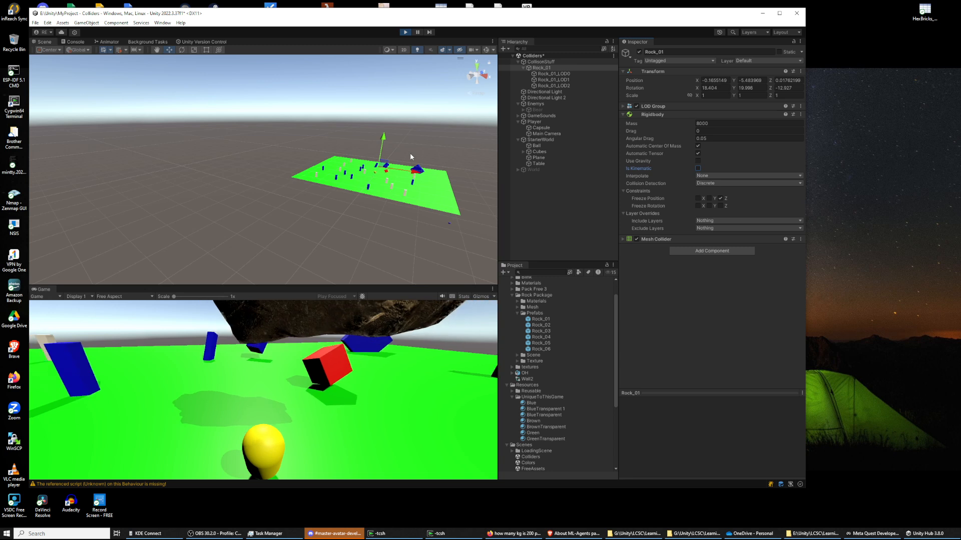
pyautogui.moveTo(441, 533)
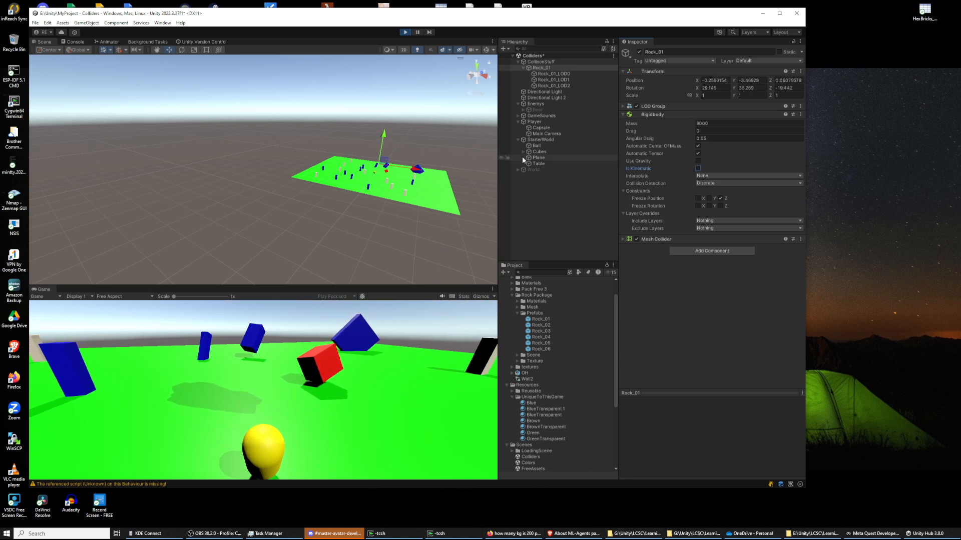
pyautogui.scroll(6, 377, 192)
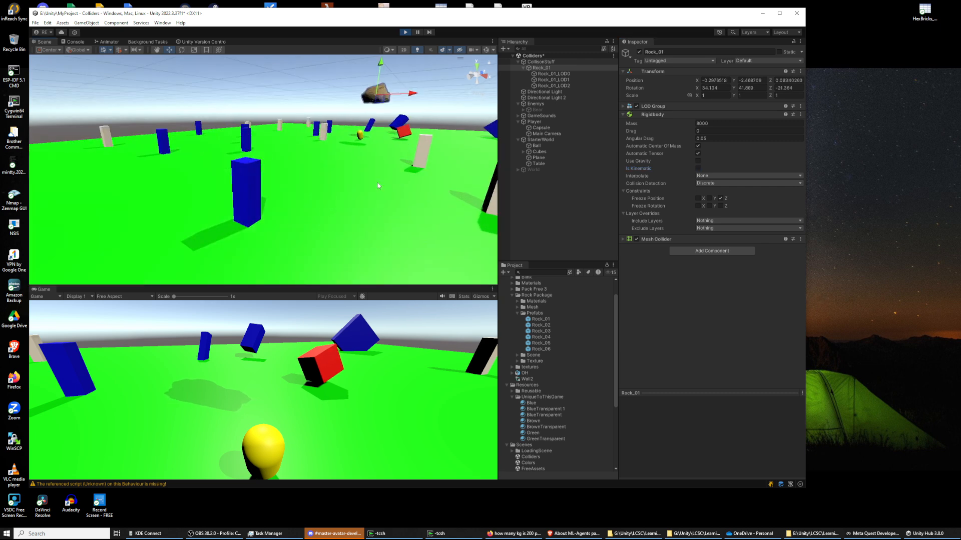
pyautogui.moveTo(373, 234); pyautogui.dragTo(371, 283, button='middle')
pyautogui.scroll(-2, 390, 265)
pyautogui.moveTo(395, 263); pyautogui.dragTo(476, 250, button='right')
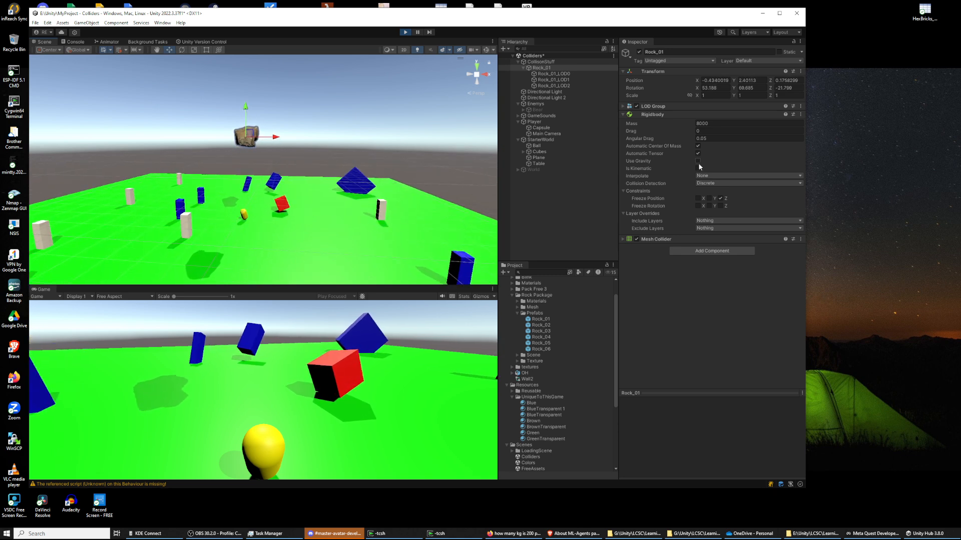
pyautogui.click(698, 161)
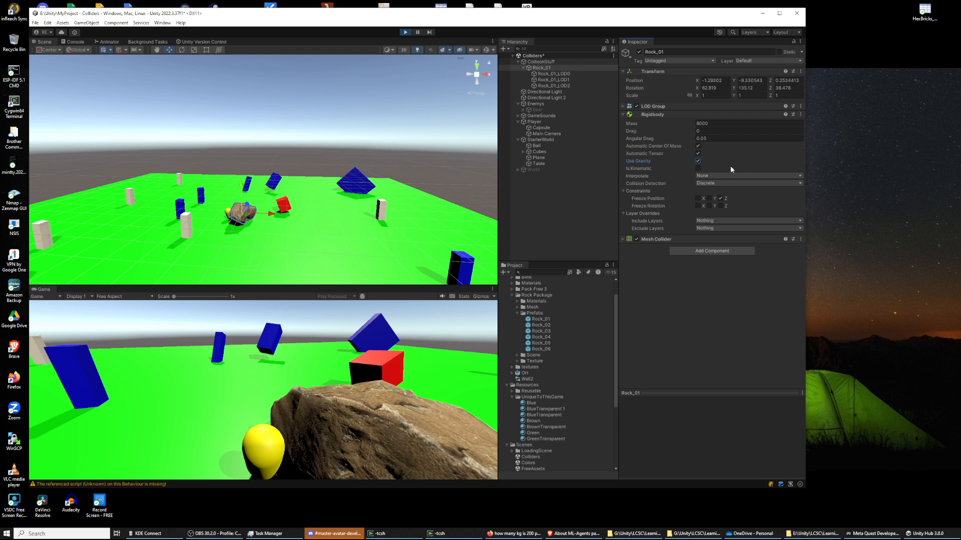
# Step: Disable Use Gravity, Automatic Tensor and Automatic Center Of Mass on the running rock's Rigidbody, and stop the game
pyautogui.click(697, 160)
pyautogui.click(697, 153)
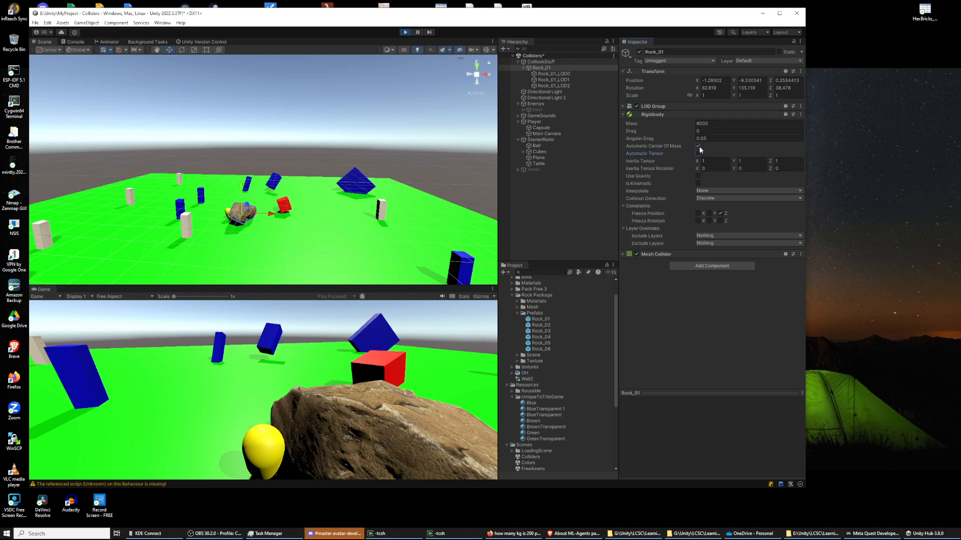
pyautogui.click(698, 146)
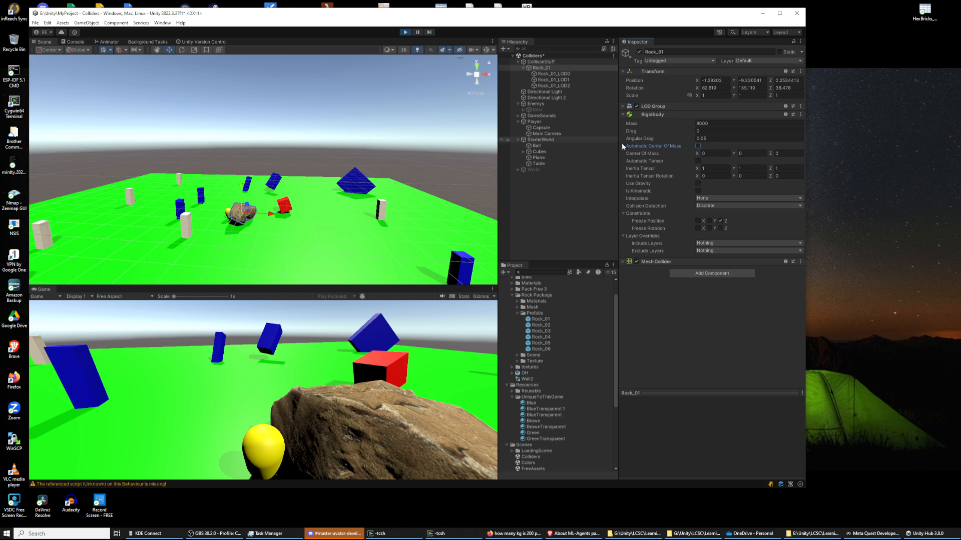
pyautogui.click(406, 33)
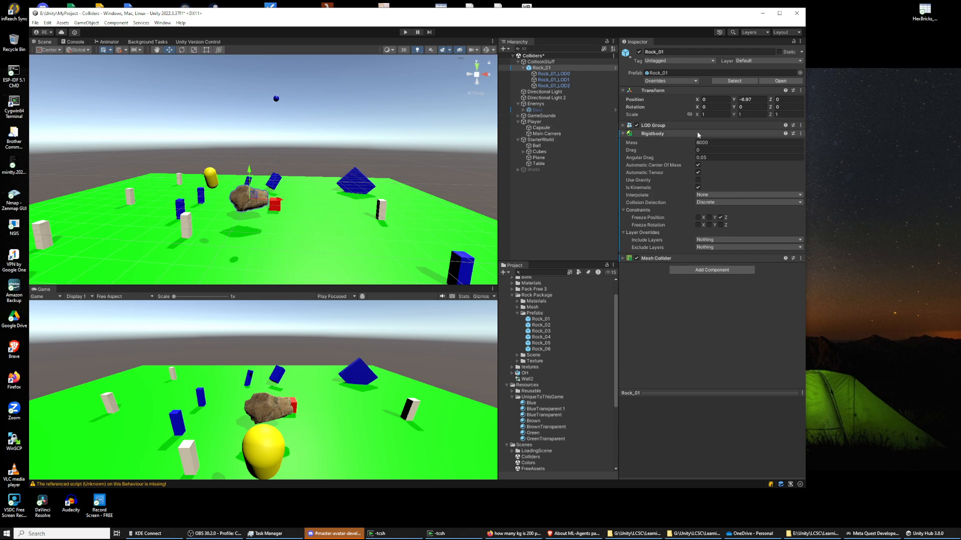
# Step: Collapse the rock's Rigidbody settings and expand its Mesh Collider settings to examine them
pyautogui.click(697, 164)
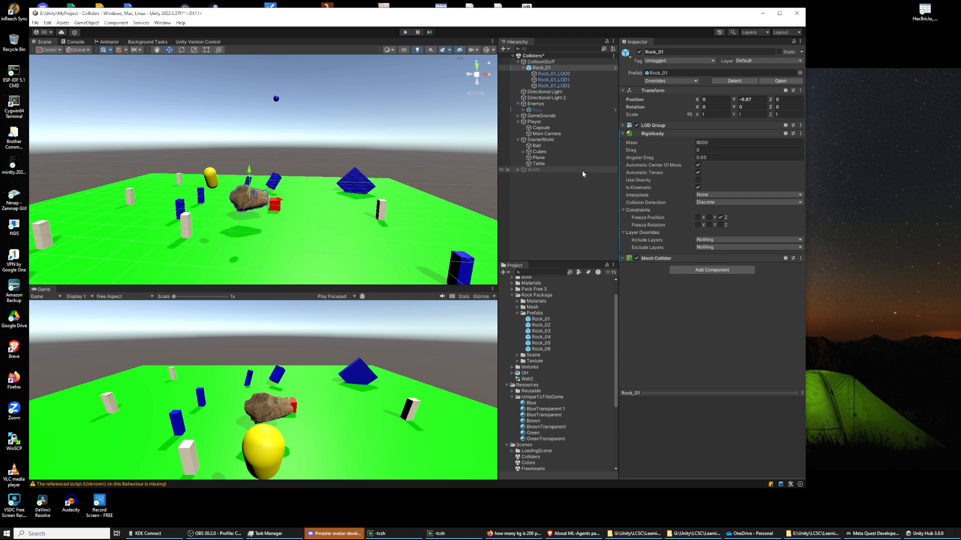
pyautogui.click(623, 134)
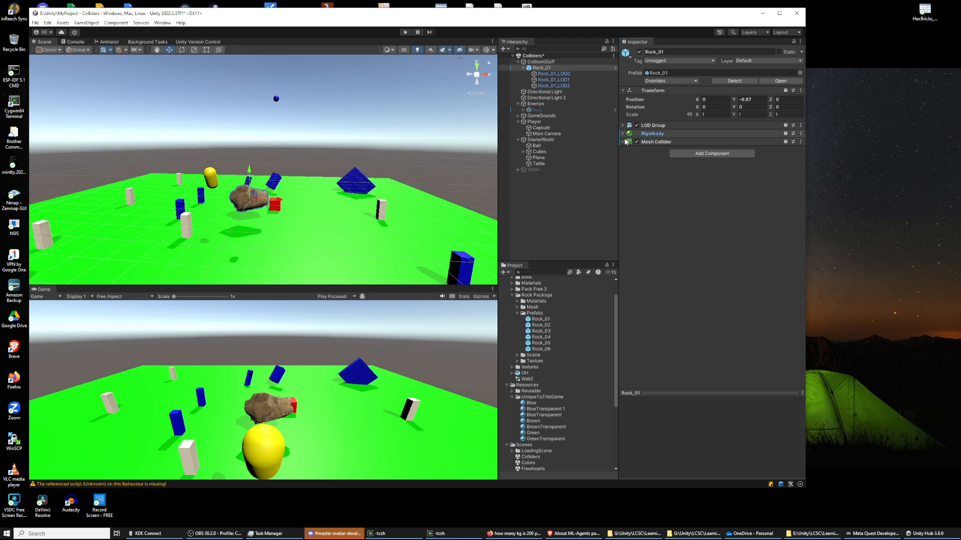
pyautogui.click(623, 142)
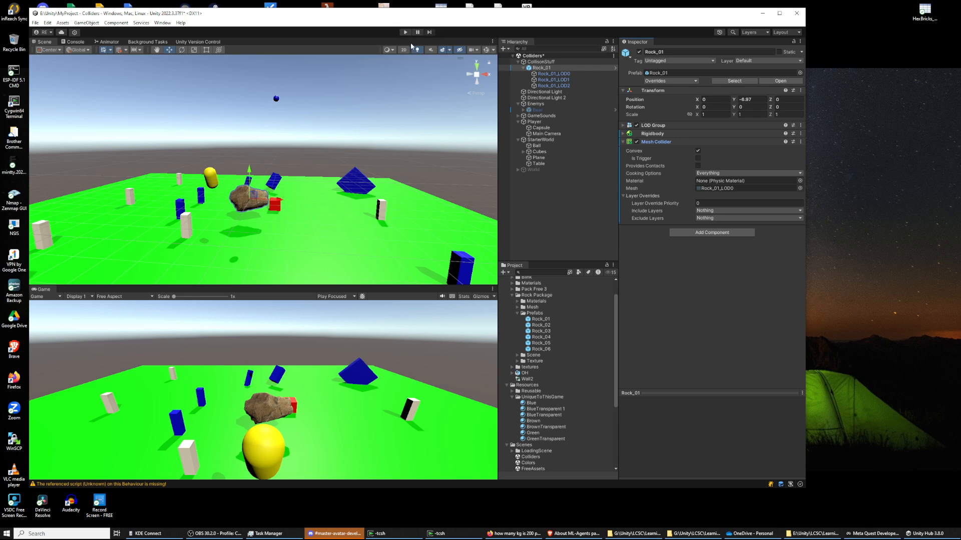
pyautogui.click(214, 533)
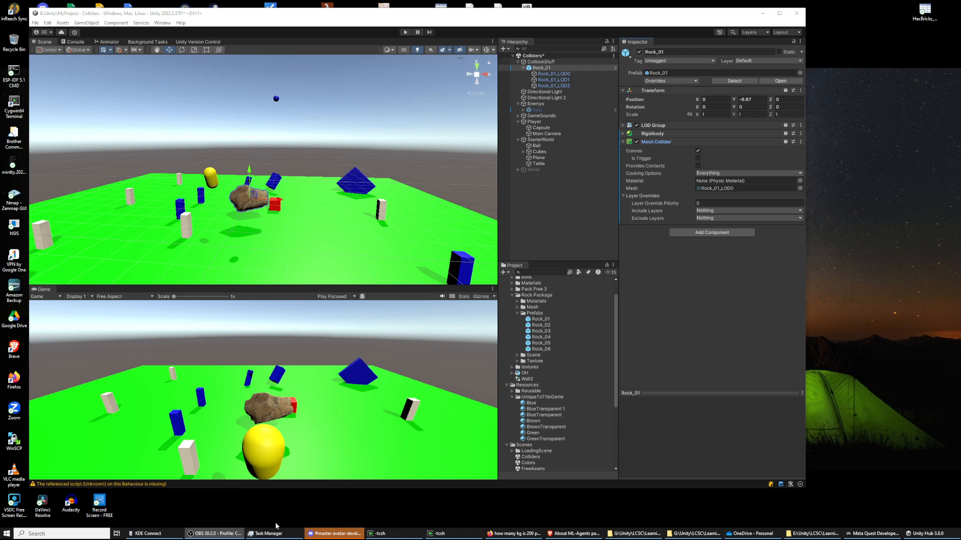